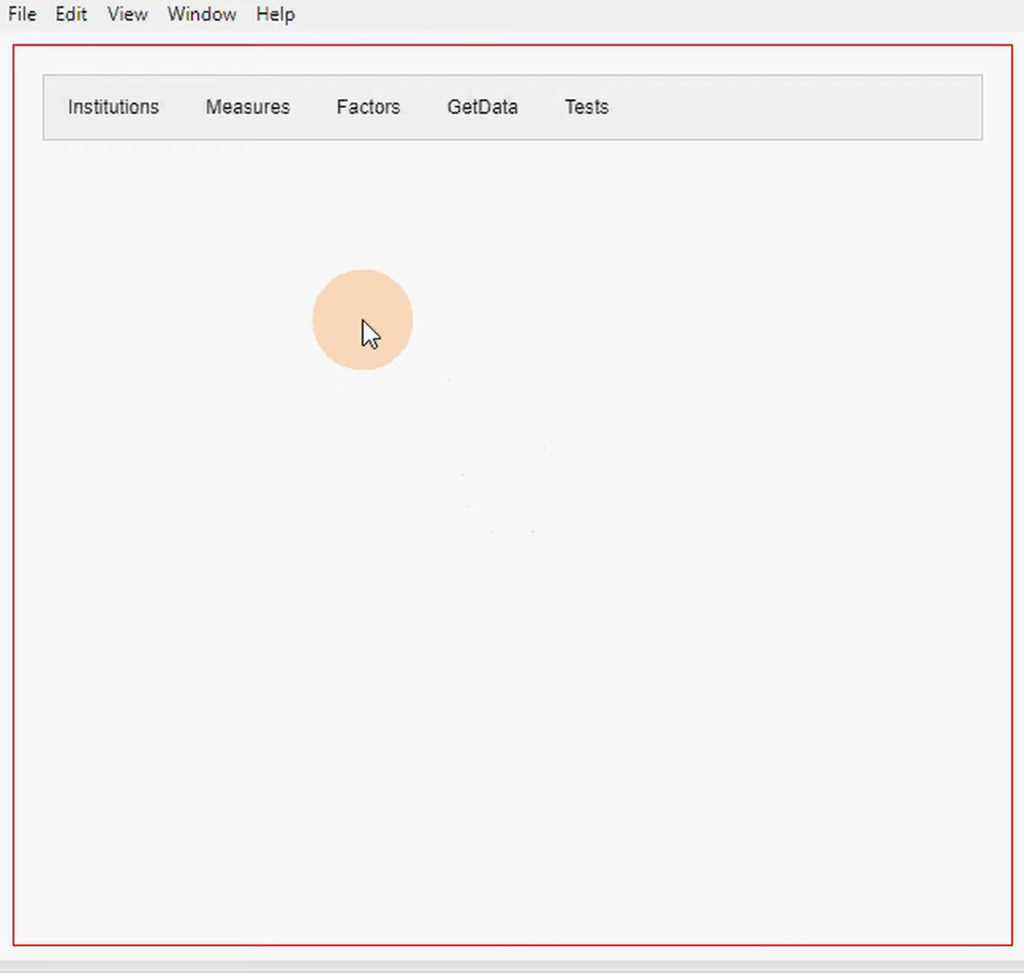
- Search the measures for "fall|enroll|age|^[^x]" using the "and" search type and look through the found measures
click(259, 129)
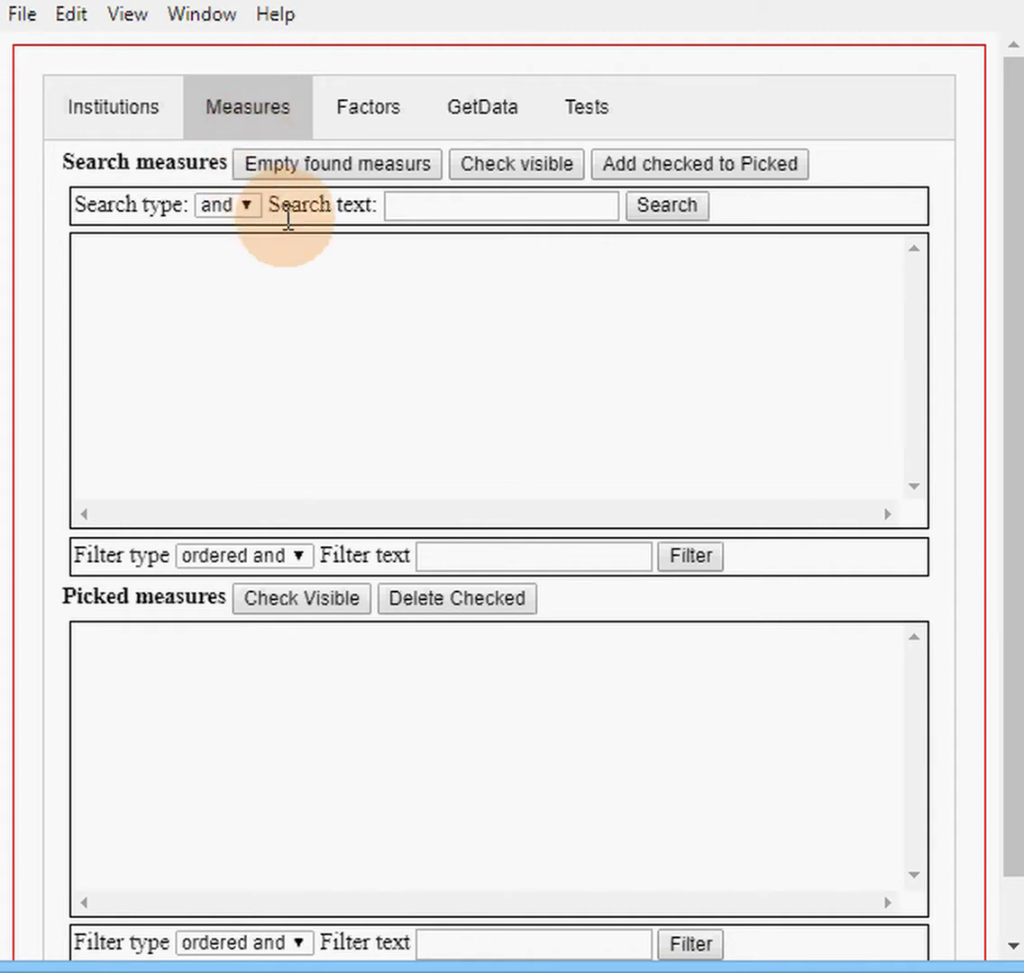
click(411, 206)
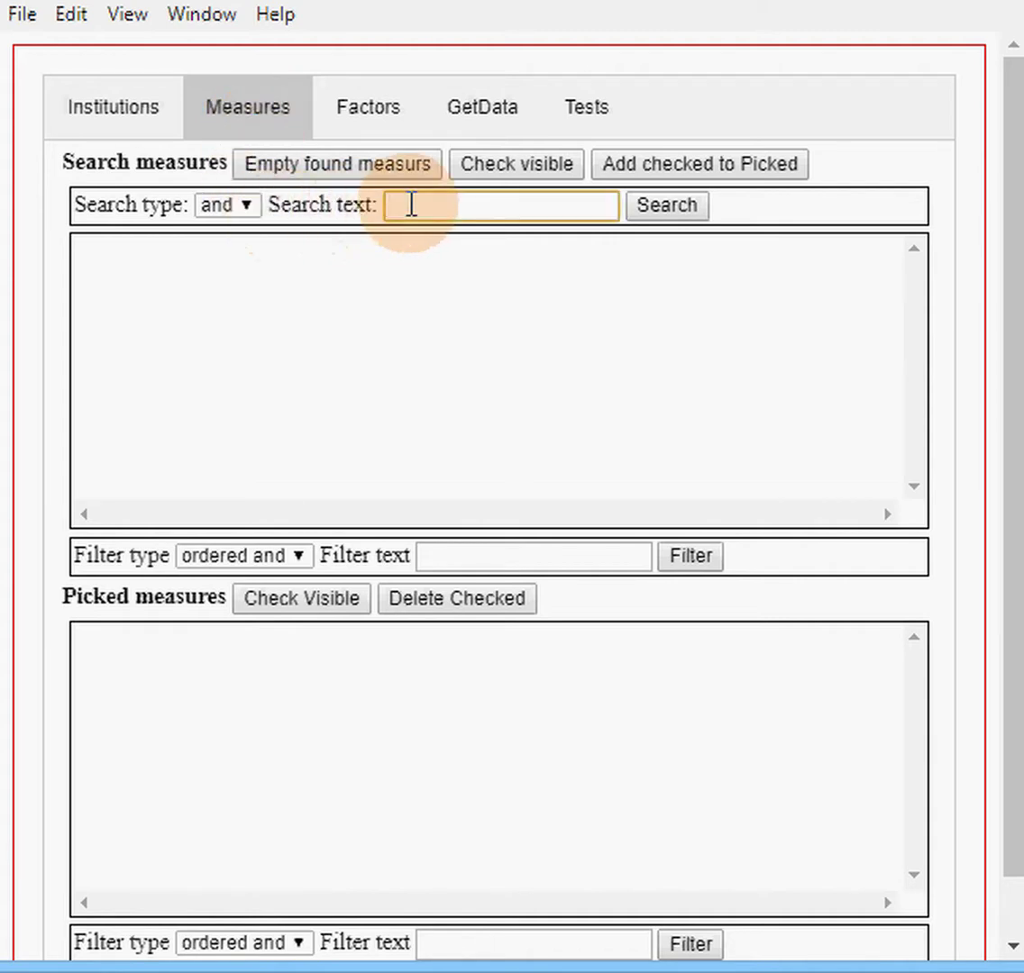
text(fall|enroll|age|^[^)
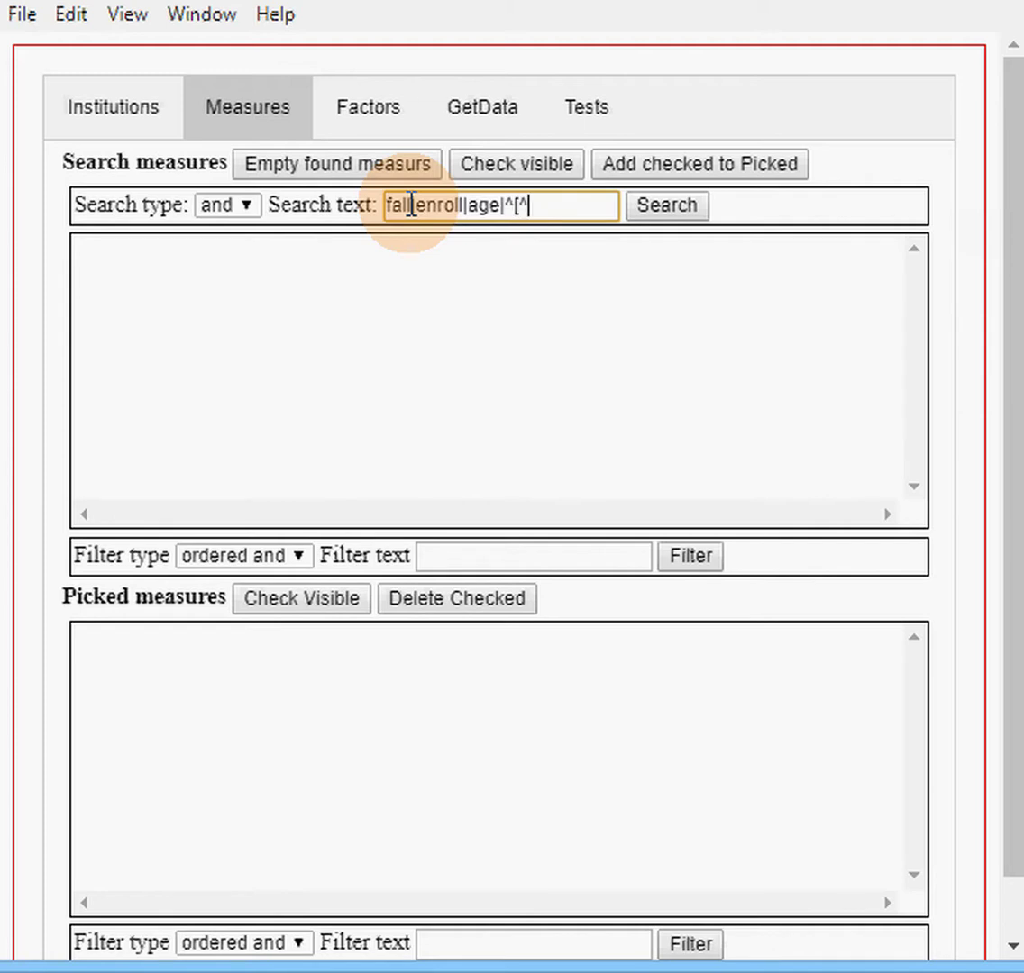
text(x])
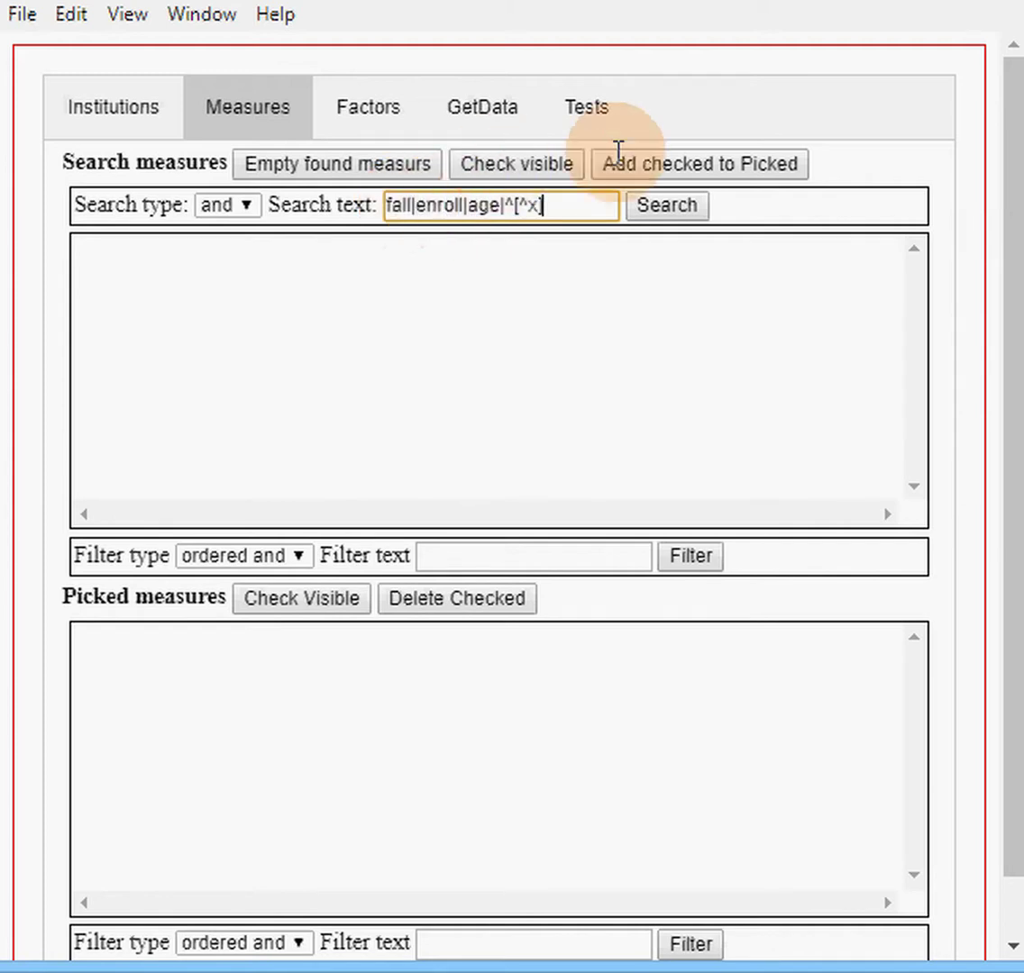
click(696, 210)
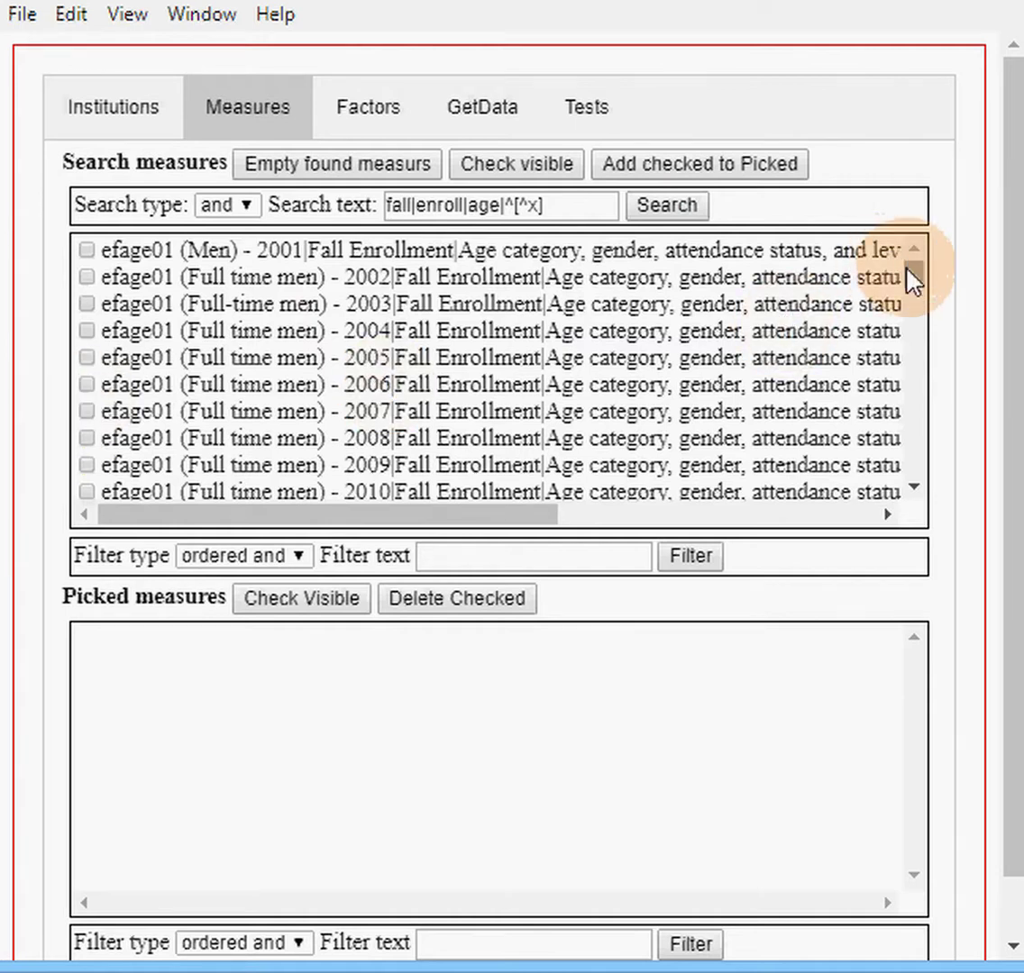
drag(907, 273, 913, 384)
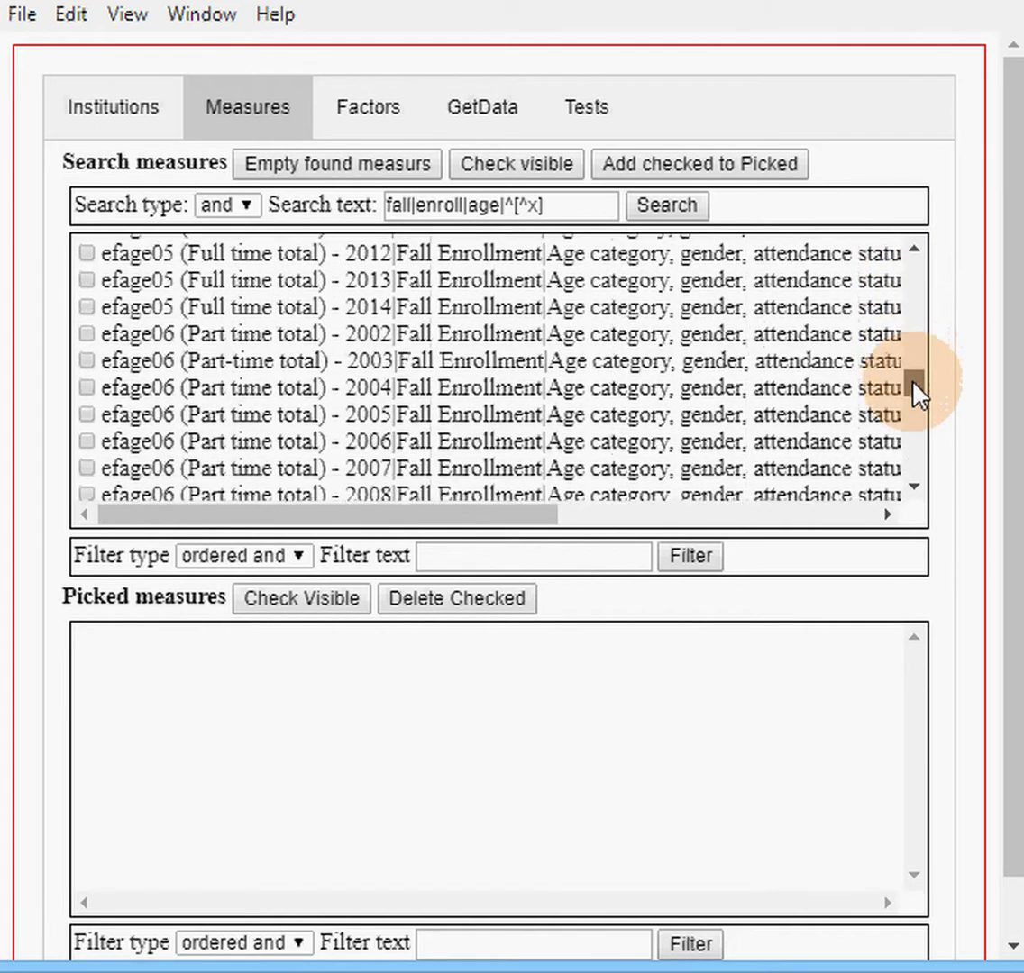
- Filter the found measures by 2003, then remove the filter to restore the full list
click(556, 569)
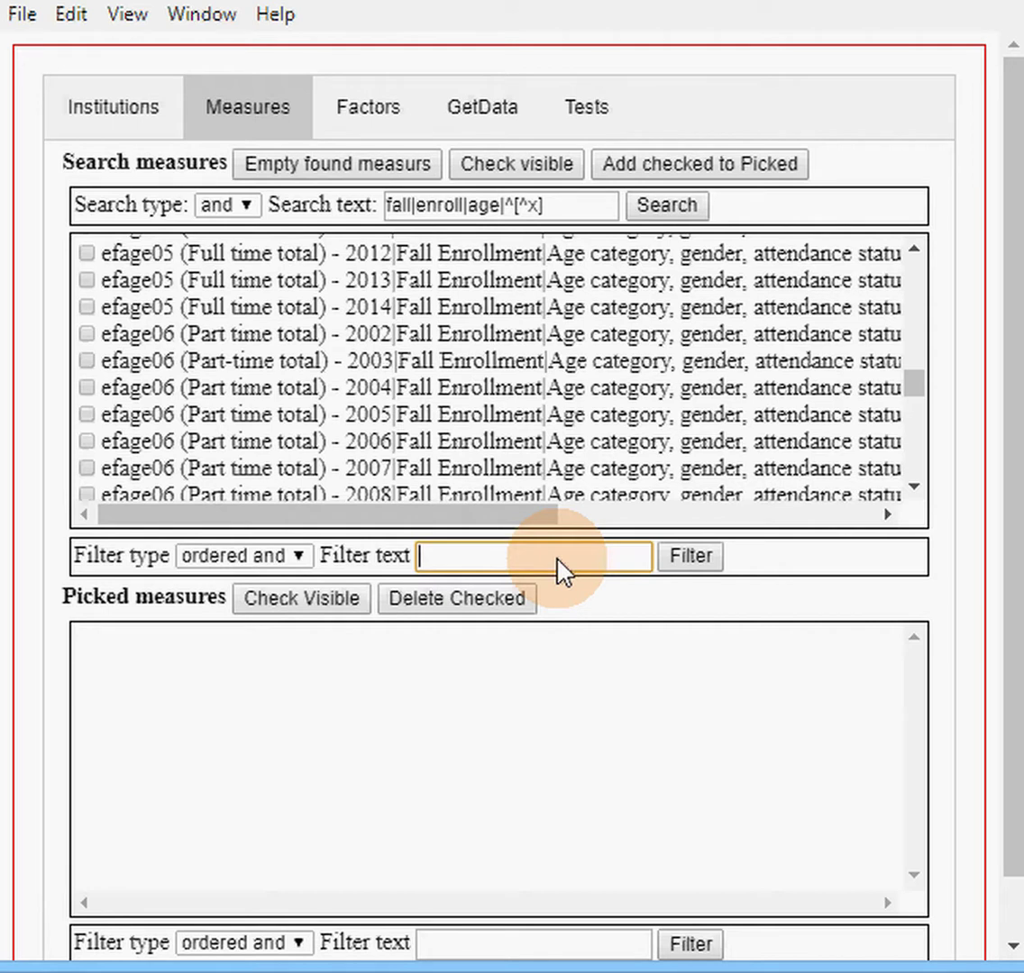
text(2003)
click(682, 556)
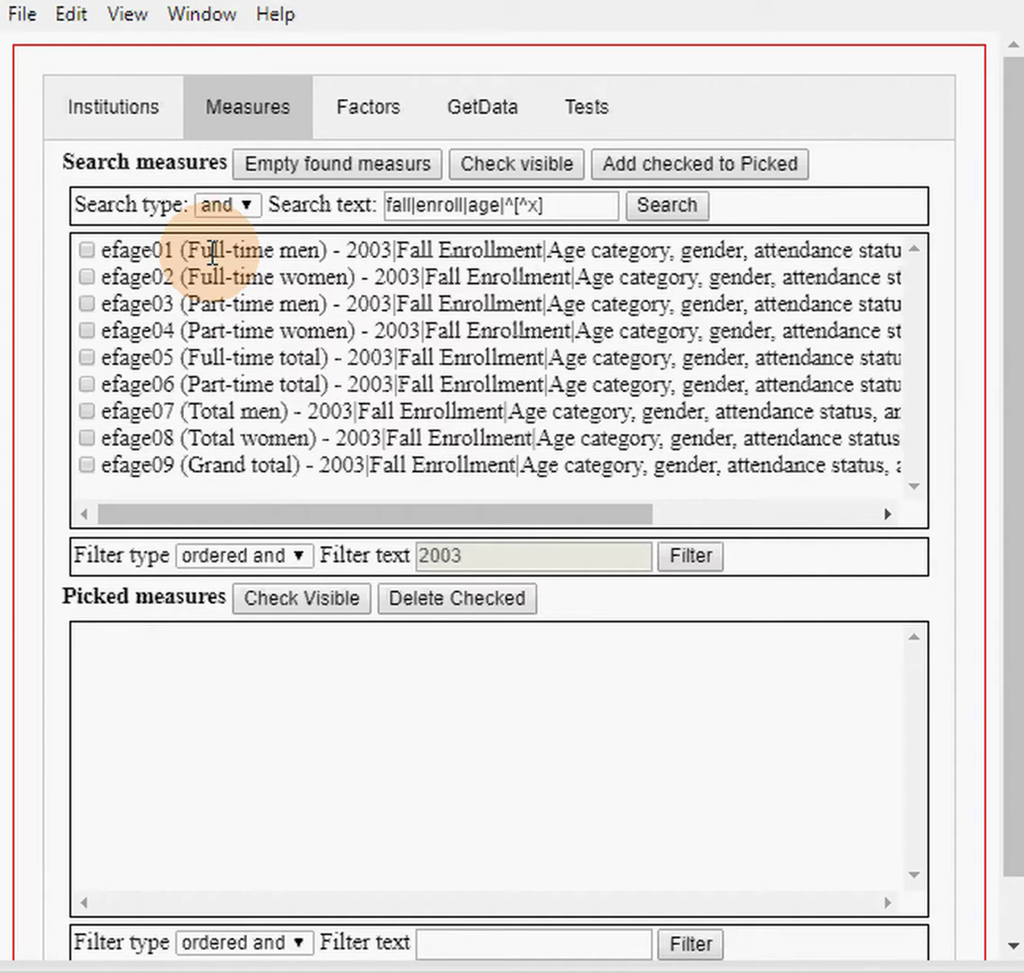
click(687, 558)
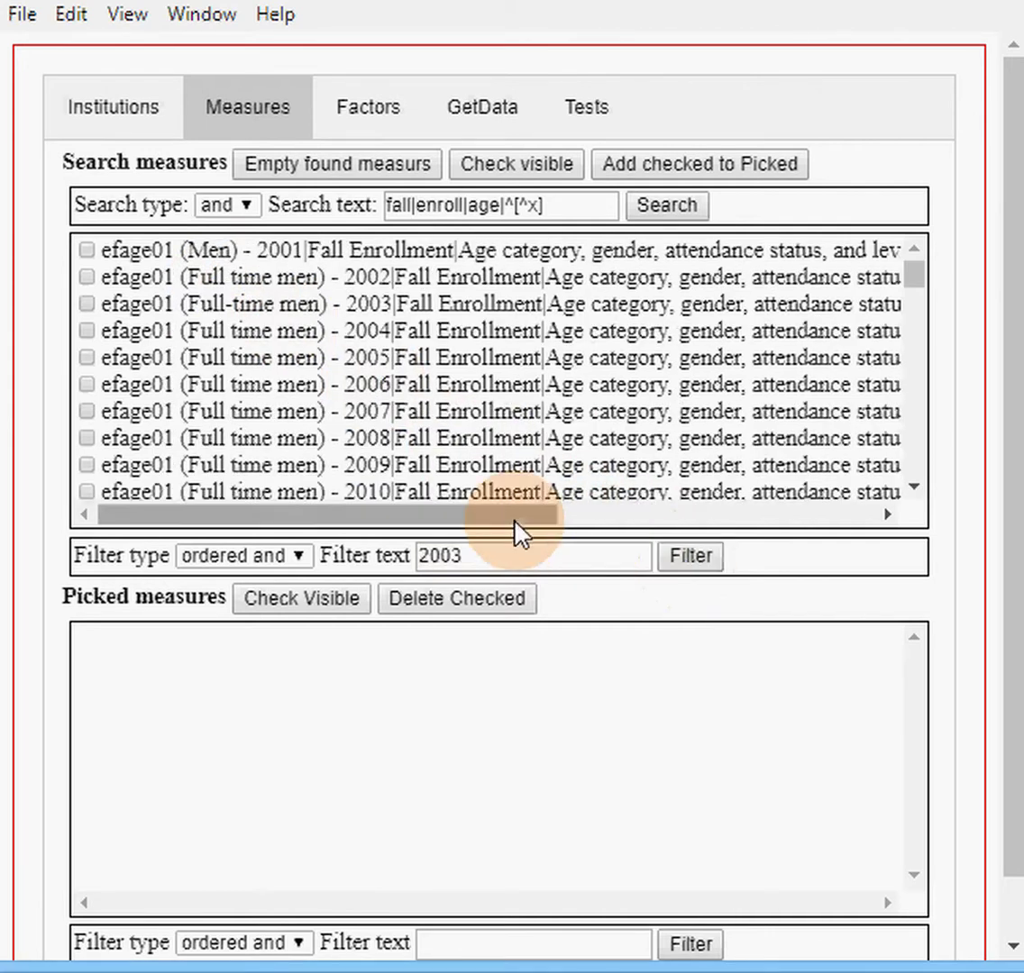
- Filter the found measures with the ordered-and pattern "efage0[1-2].*200[1-9]" and look through the filtered list
drag(501, 553, 389, 544)
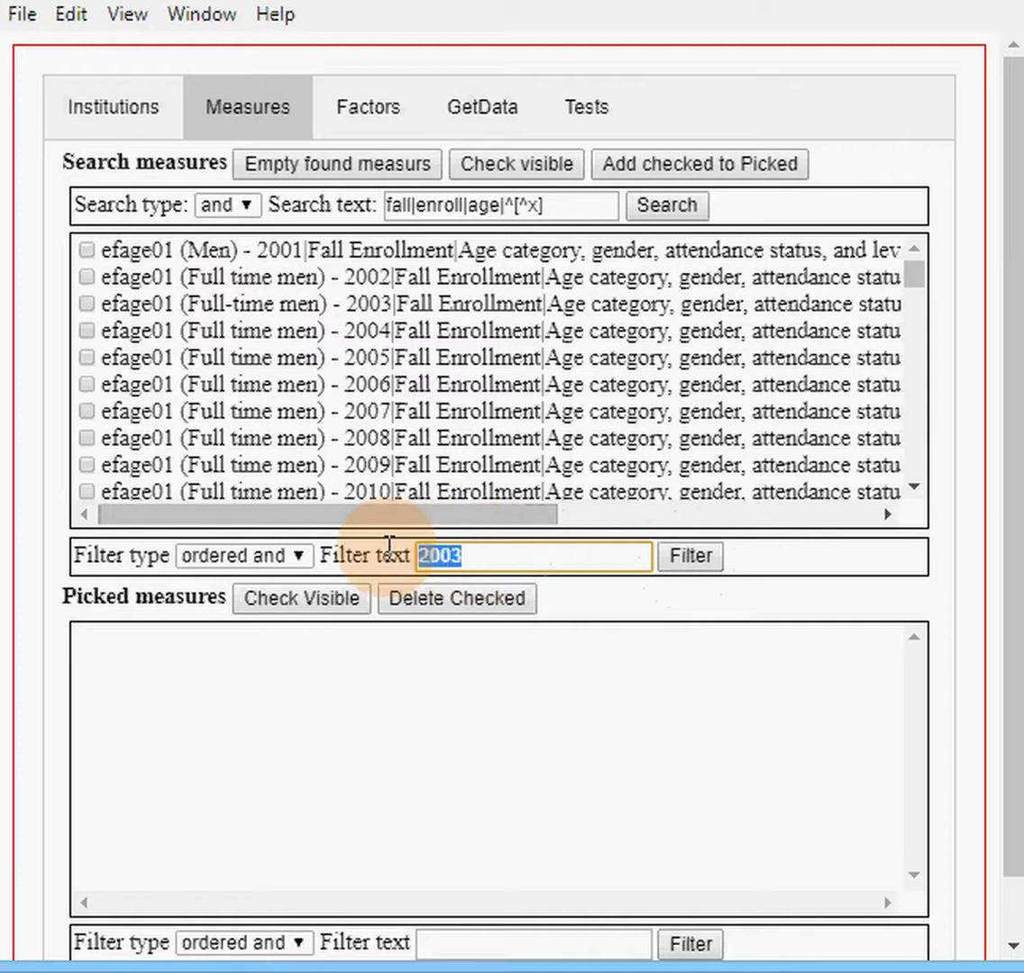
text(efage)
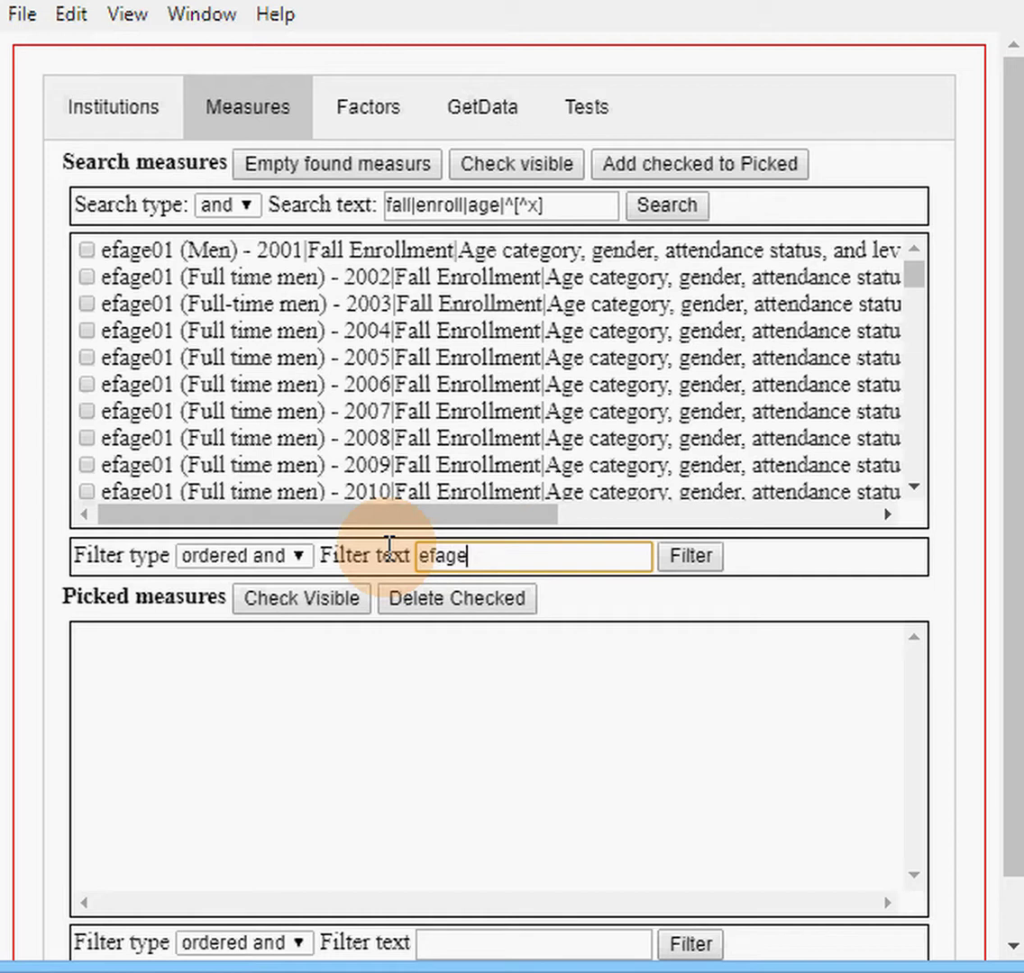
text(0[1-2].*200)
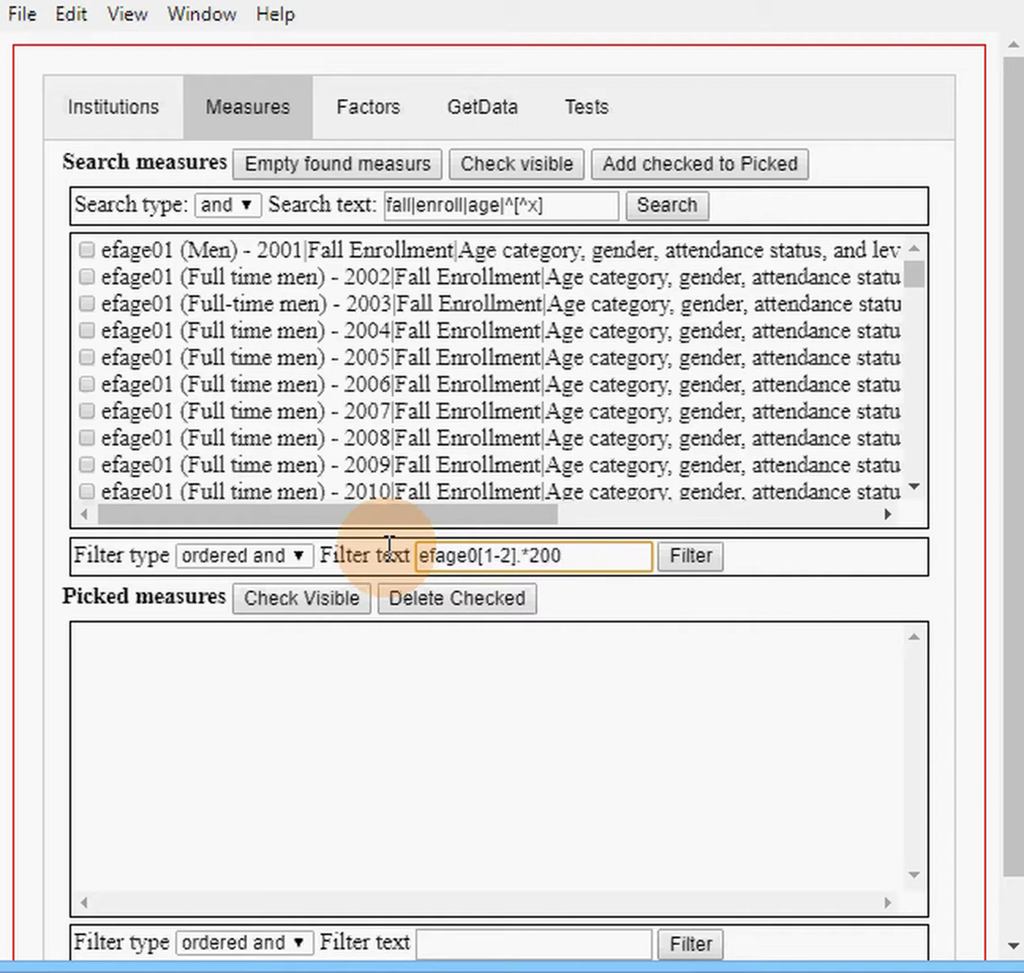
text([1-9])
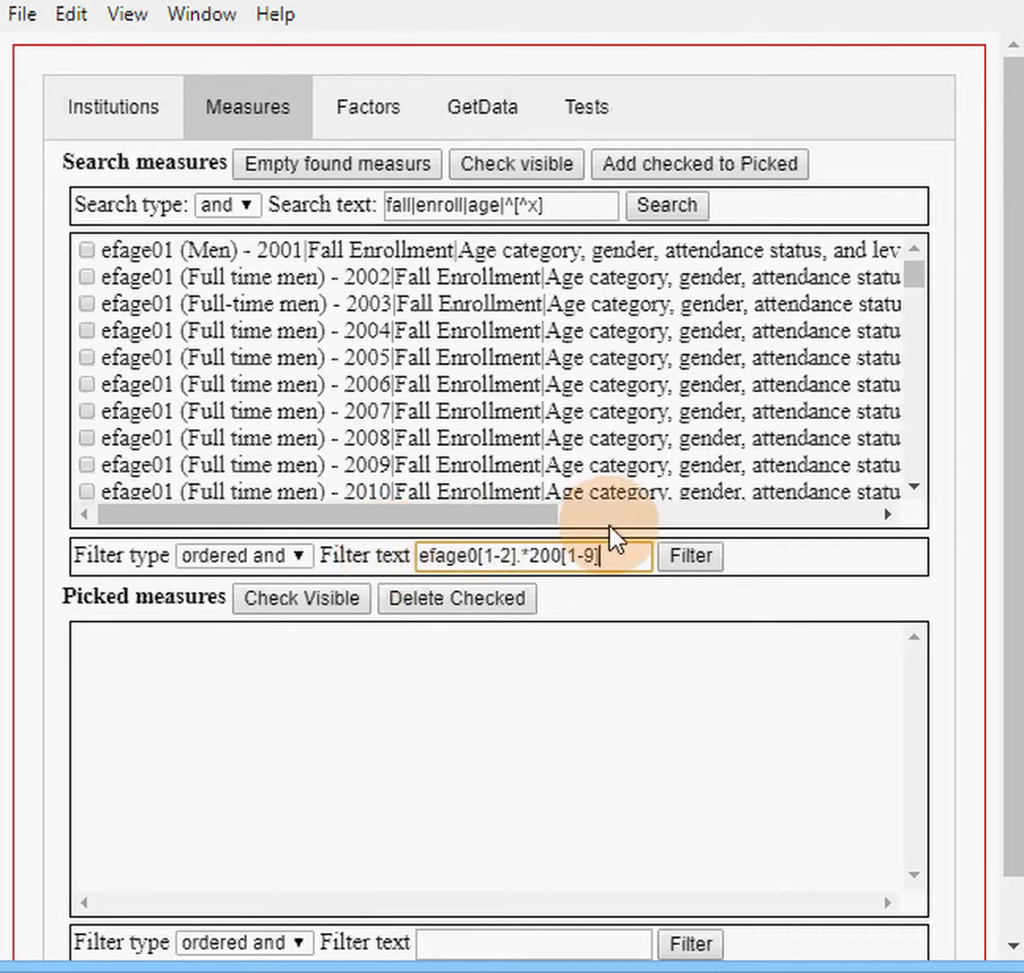
click(685, 561)
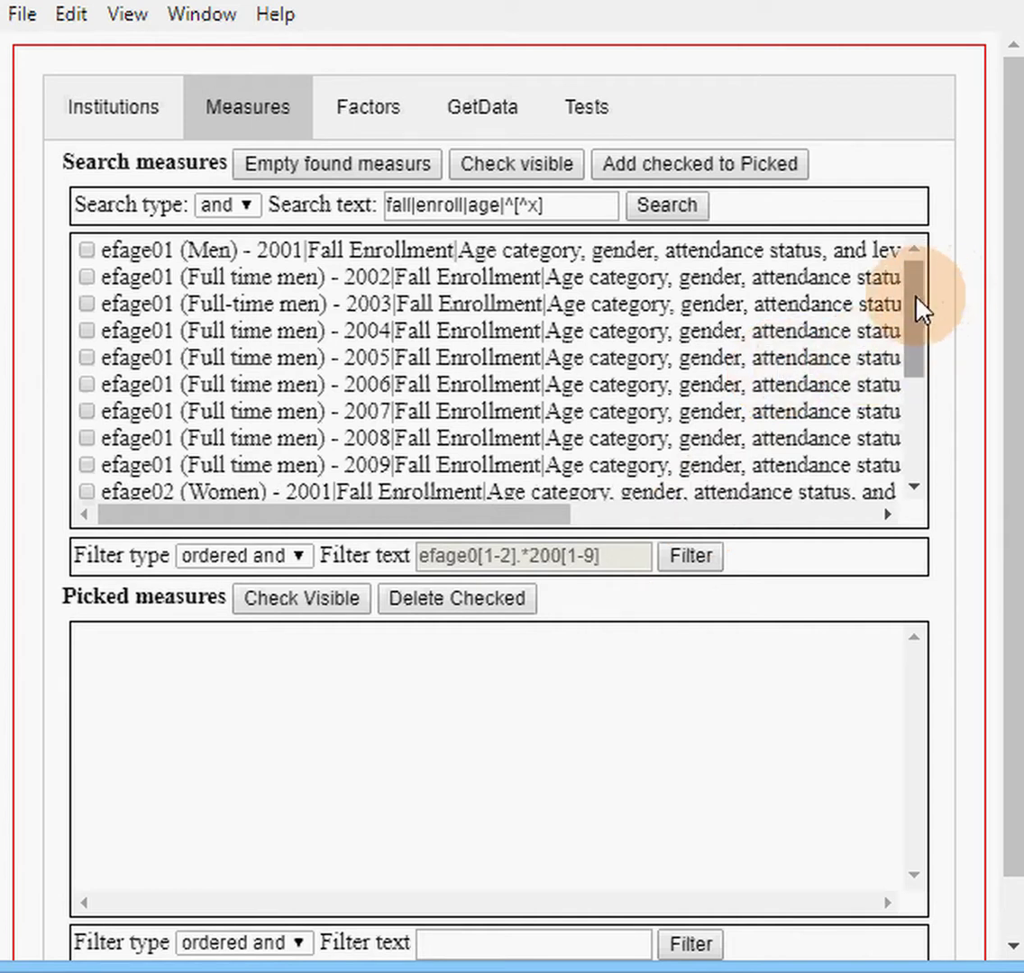
drag(918, 309, 916, 437)
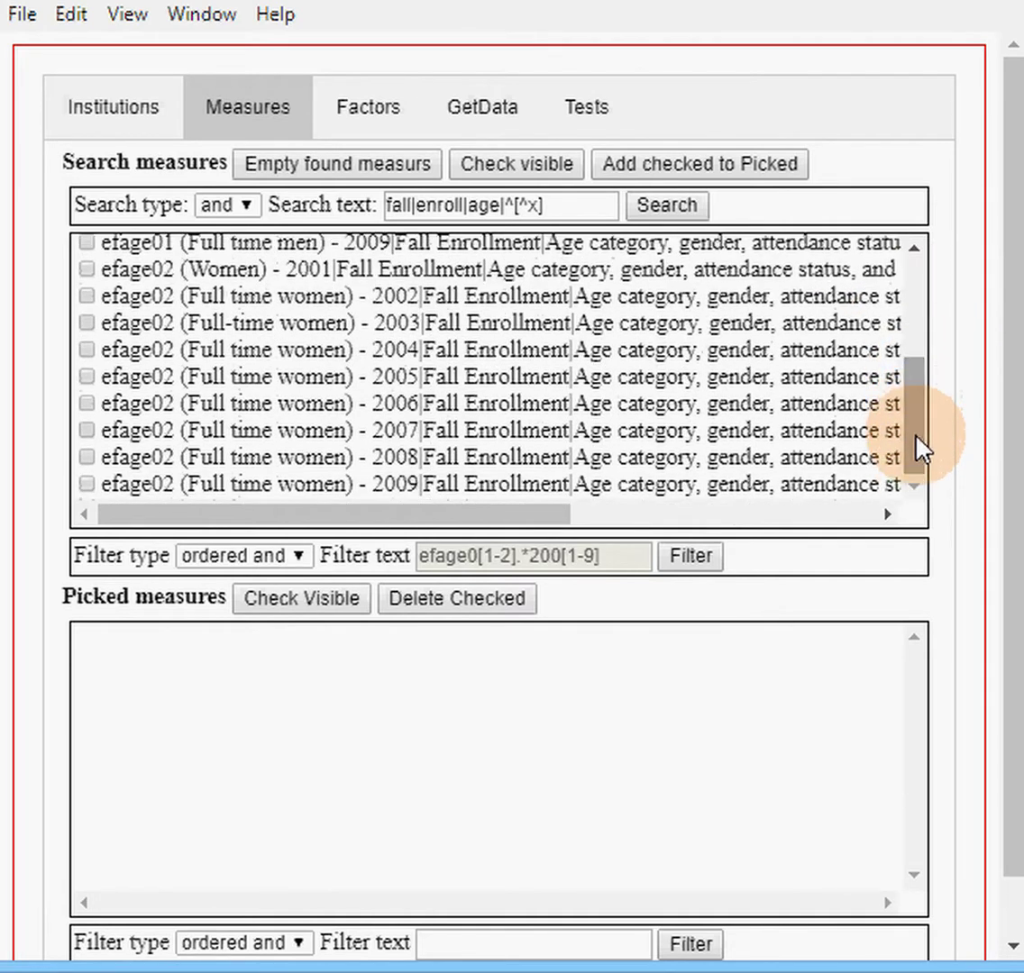
- Check all filtered efage01 and efage02 measures and add them to the picked measures
click(515, 170)
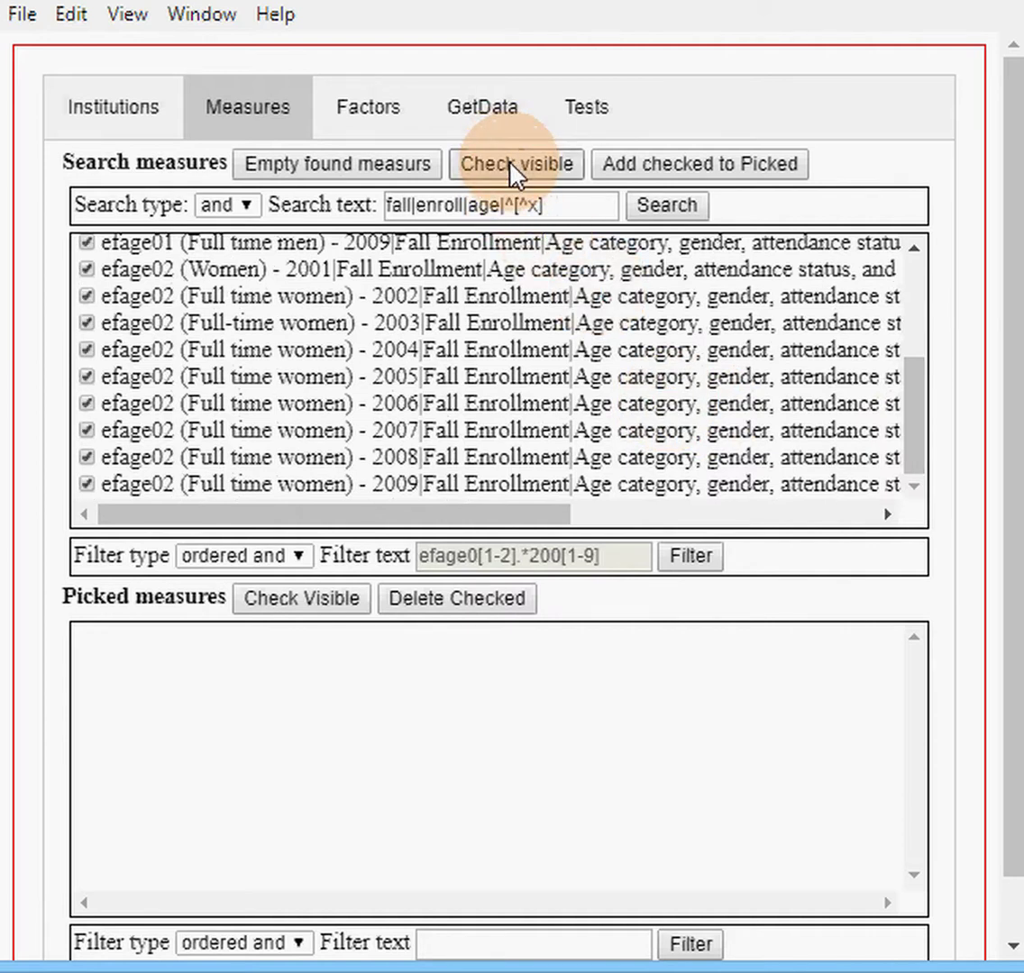
click(641, 174)
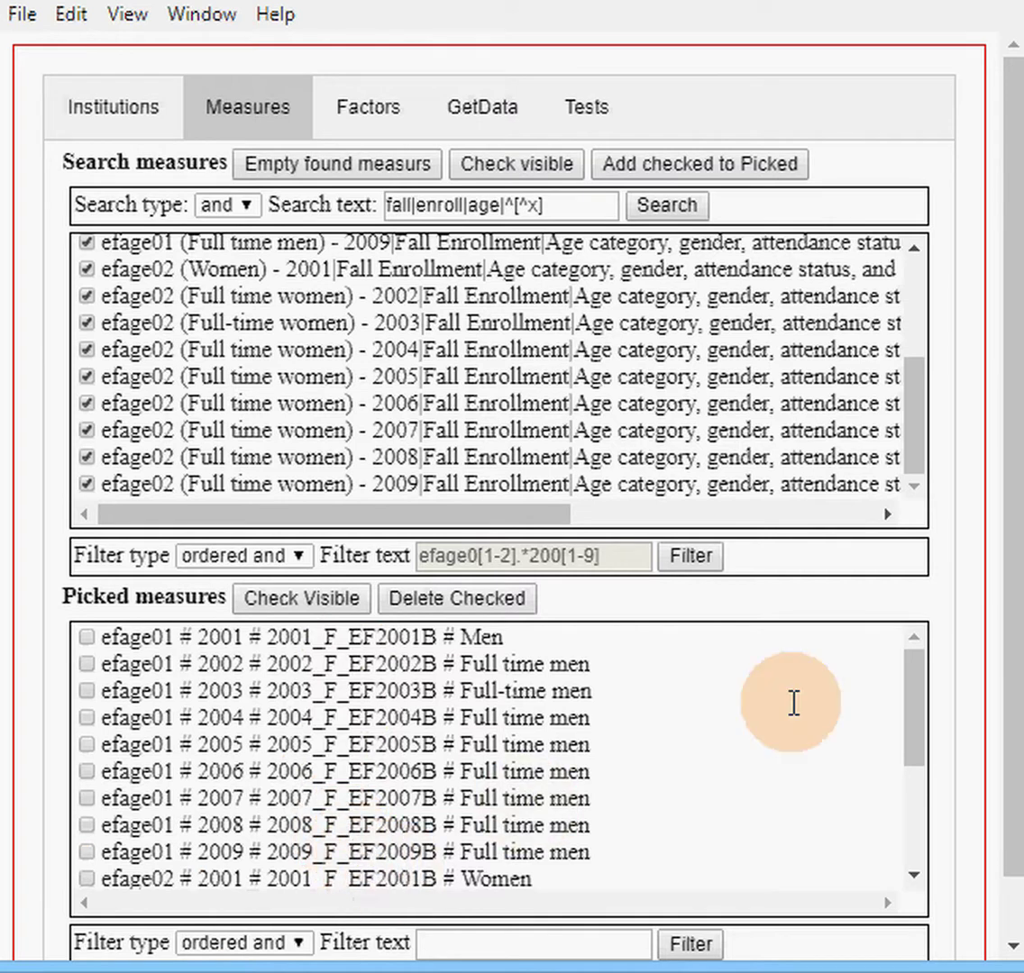
drag(919, 718, 914, 909)
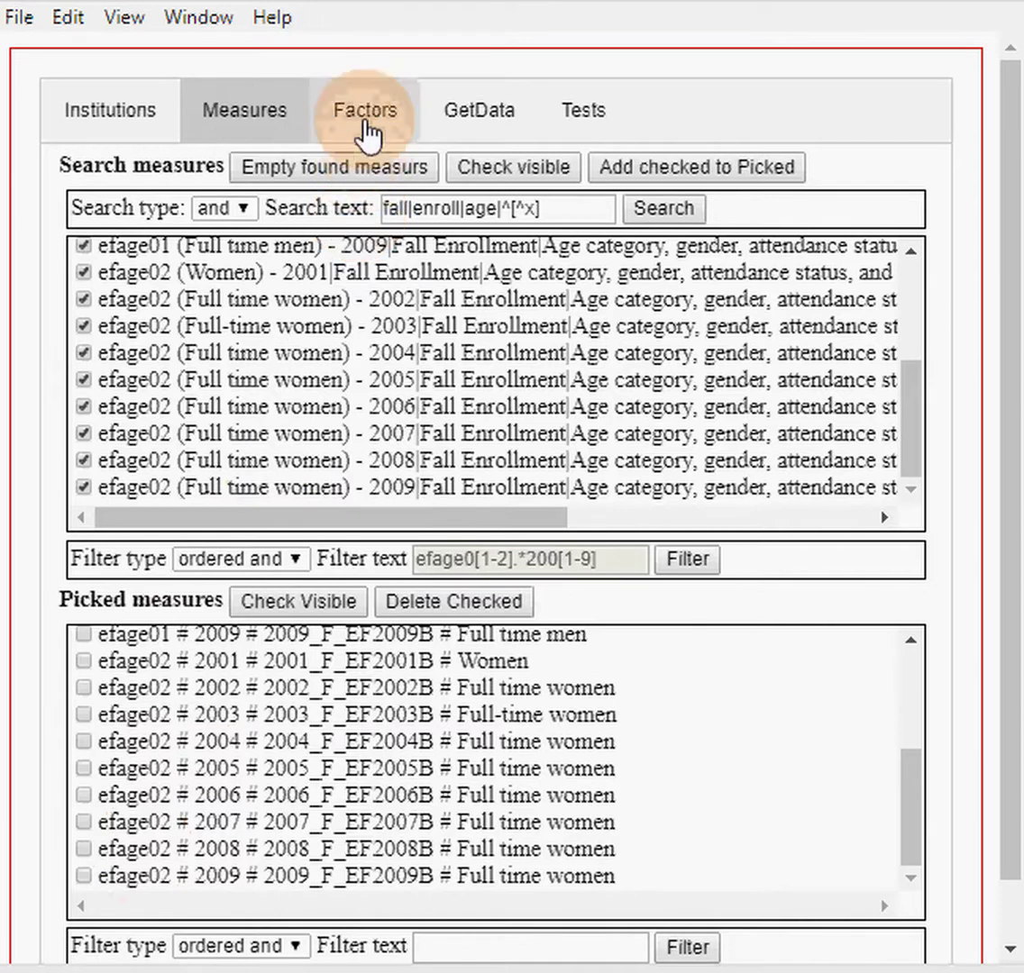
- Retrieve the variable definitions for the factors, examine them filtered by 2003, and release the filter
click(365, 113)
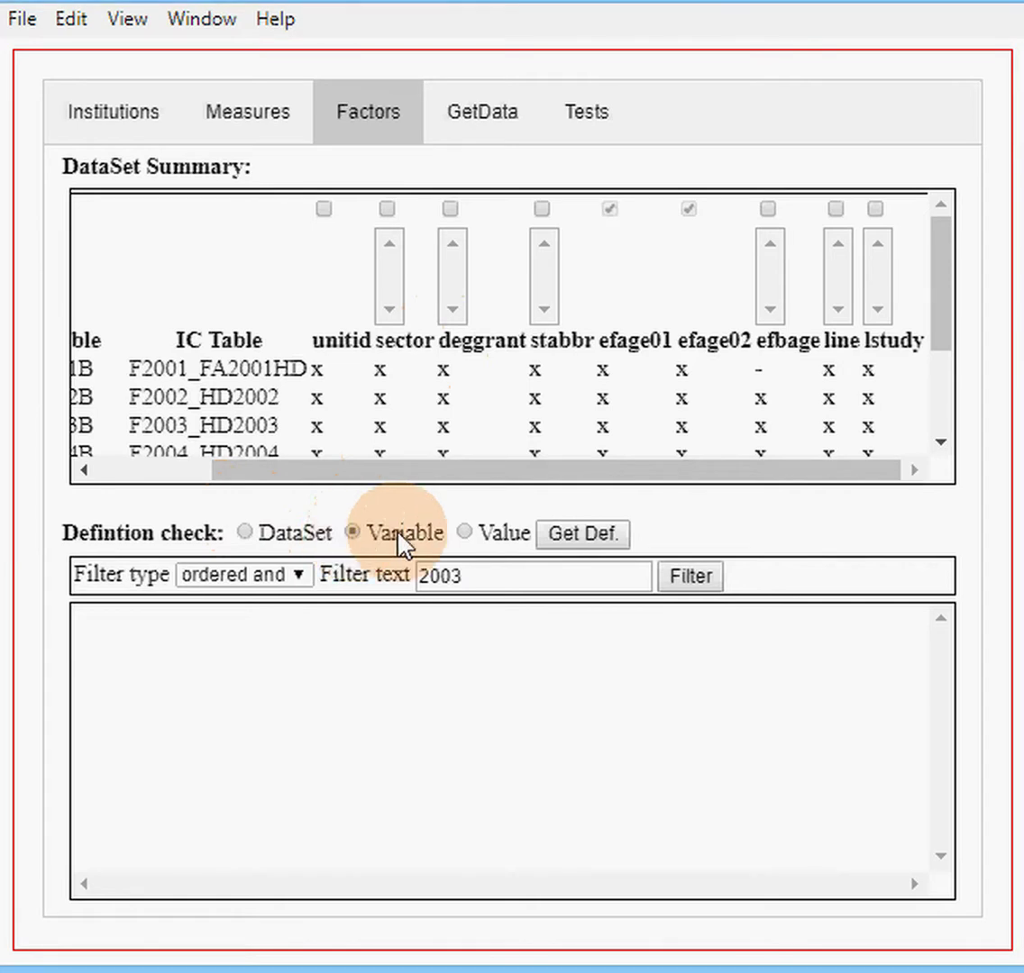
click(583, 537)
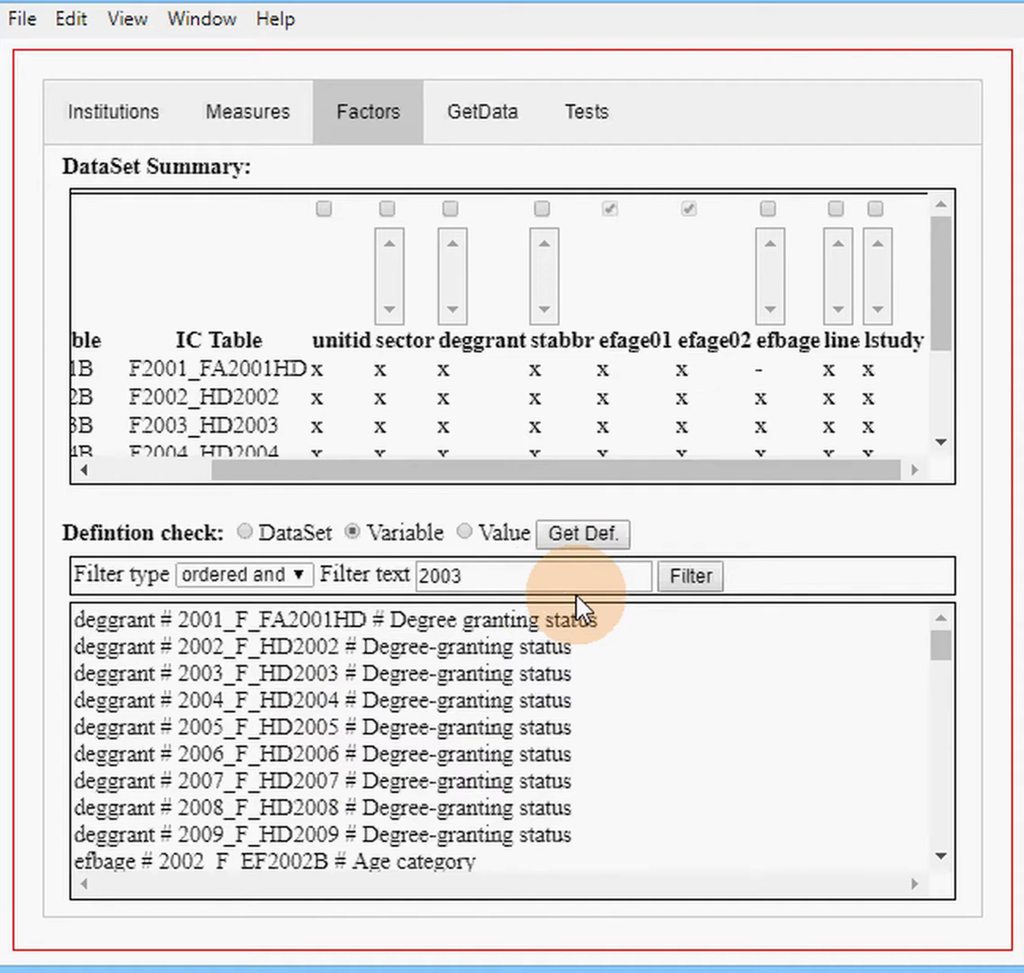
click(475, 577)
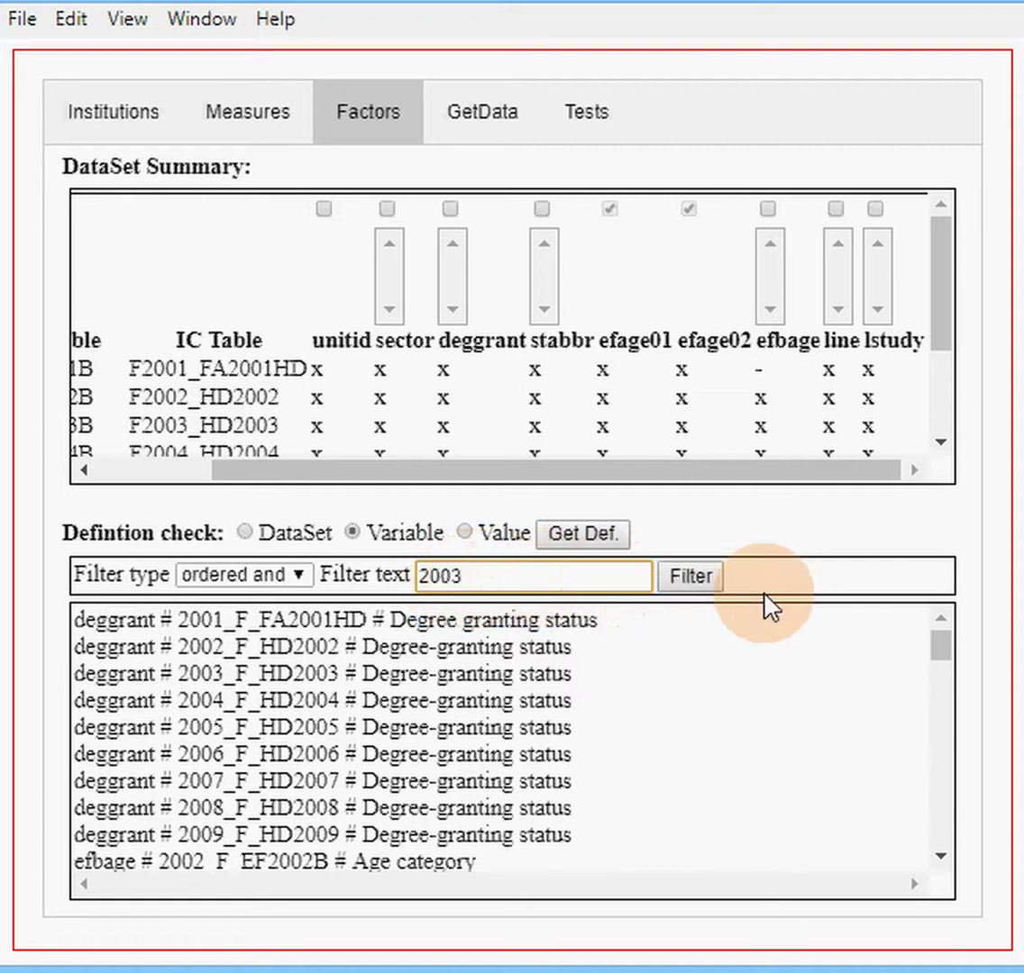
click(694, 582)
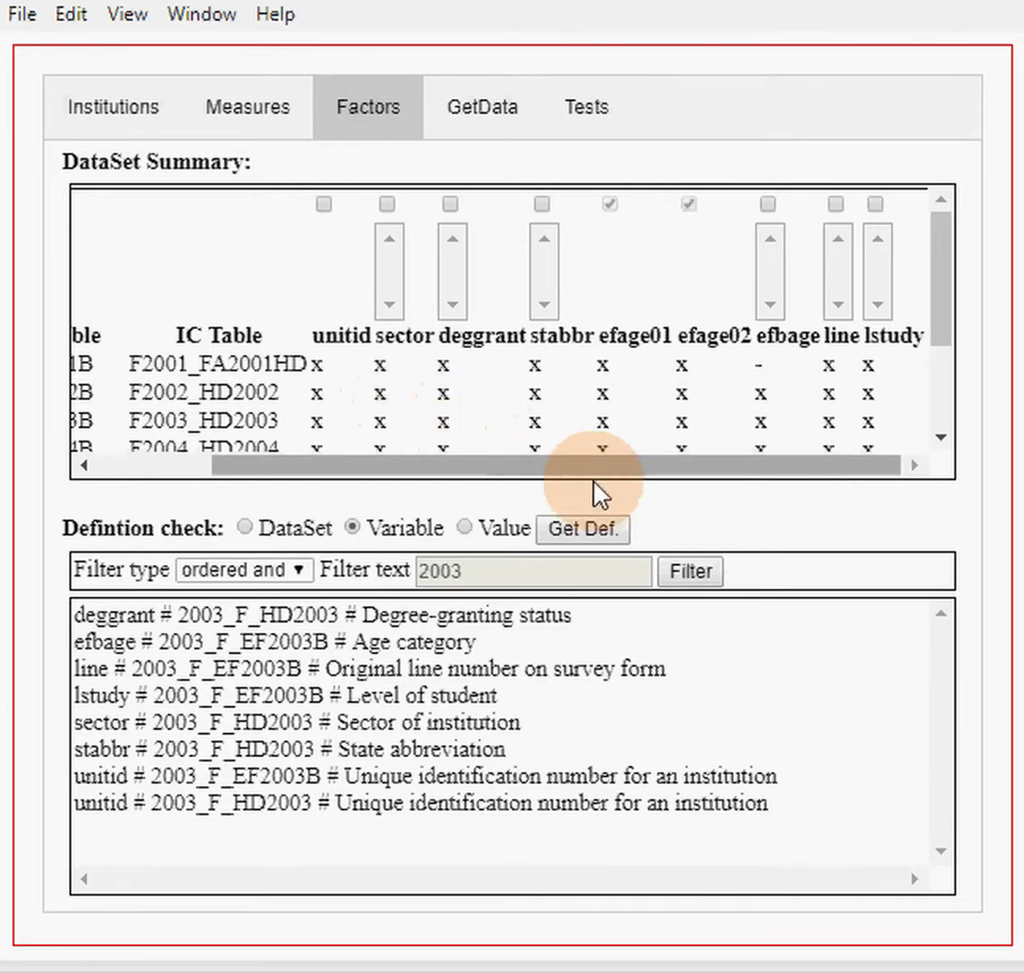
click(678, 577)
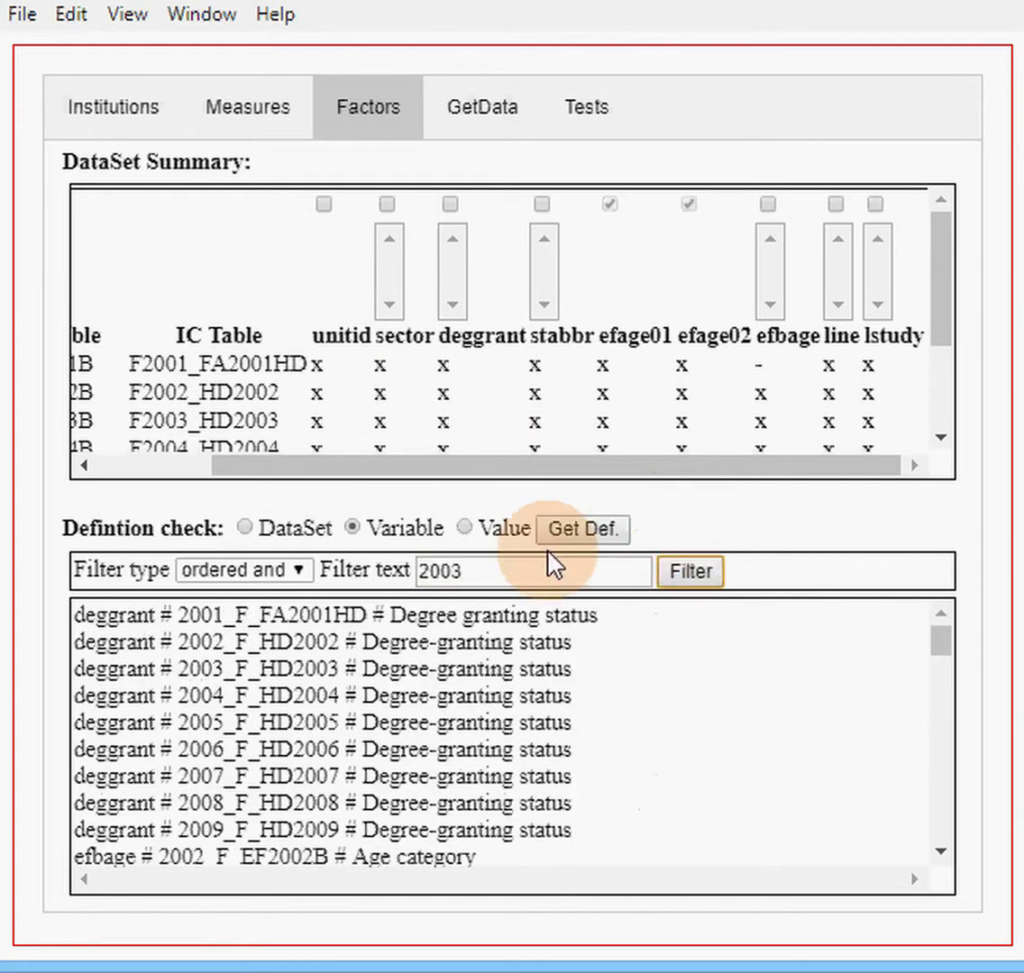
- Retrieve the value definitions and filter them with "efbage.*2003" to examine the 2003 age category codes
click(464, 530)
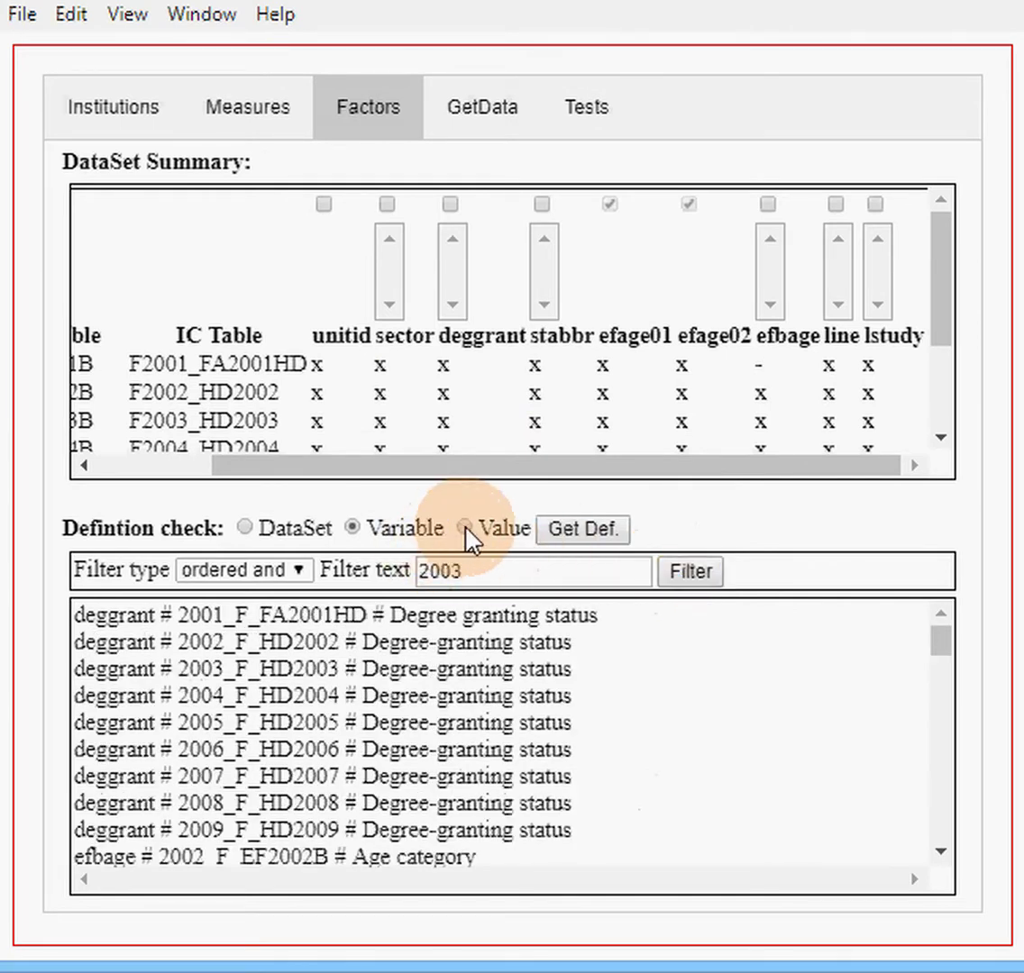
click(567, 536)
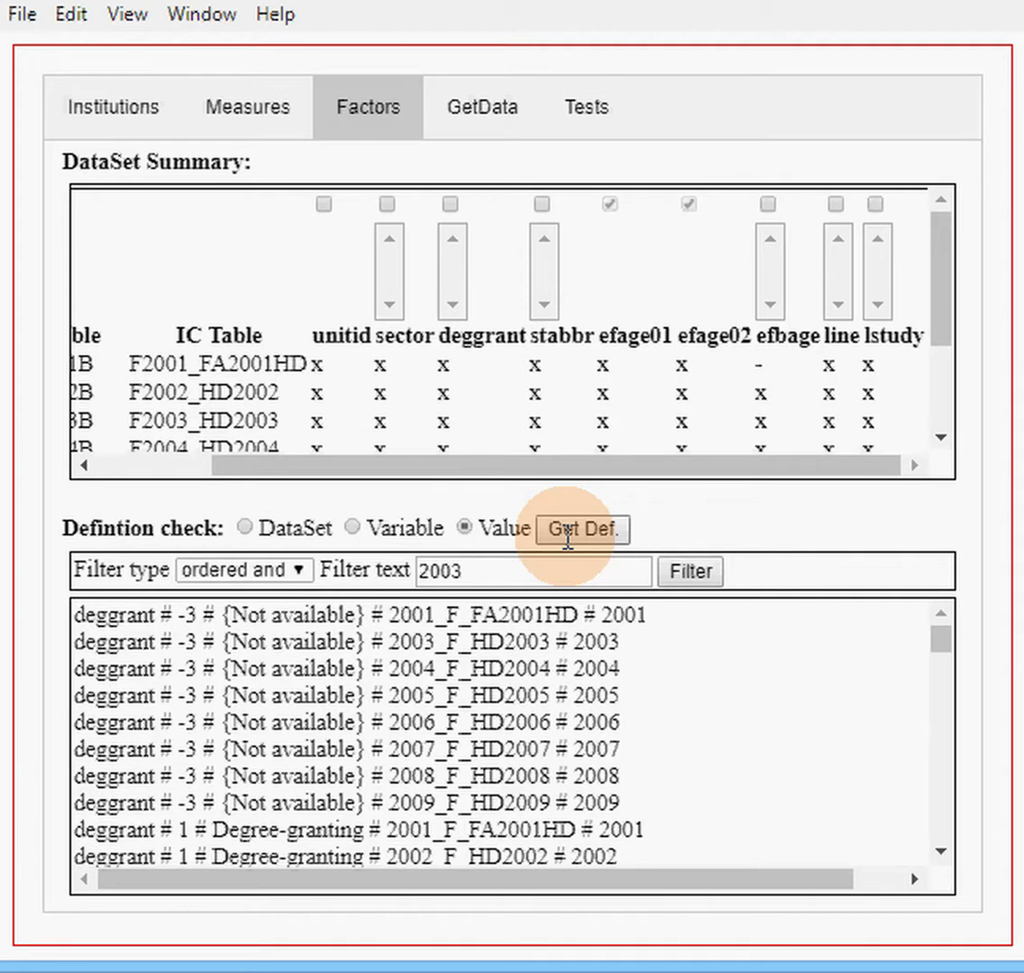
click(468, 569)
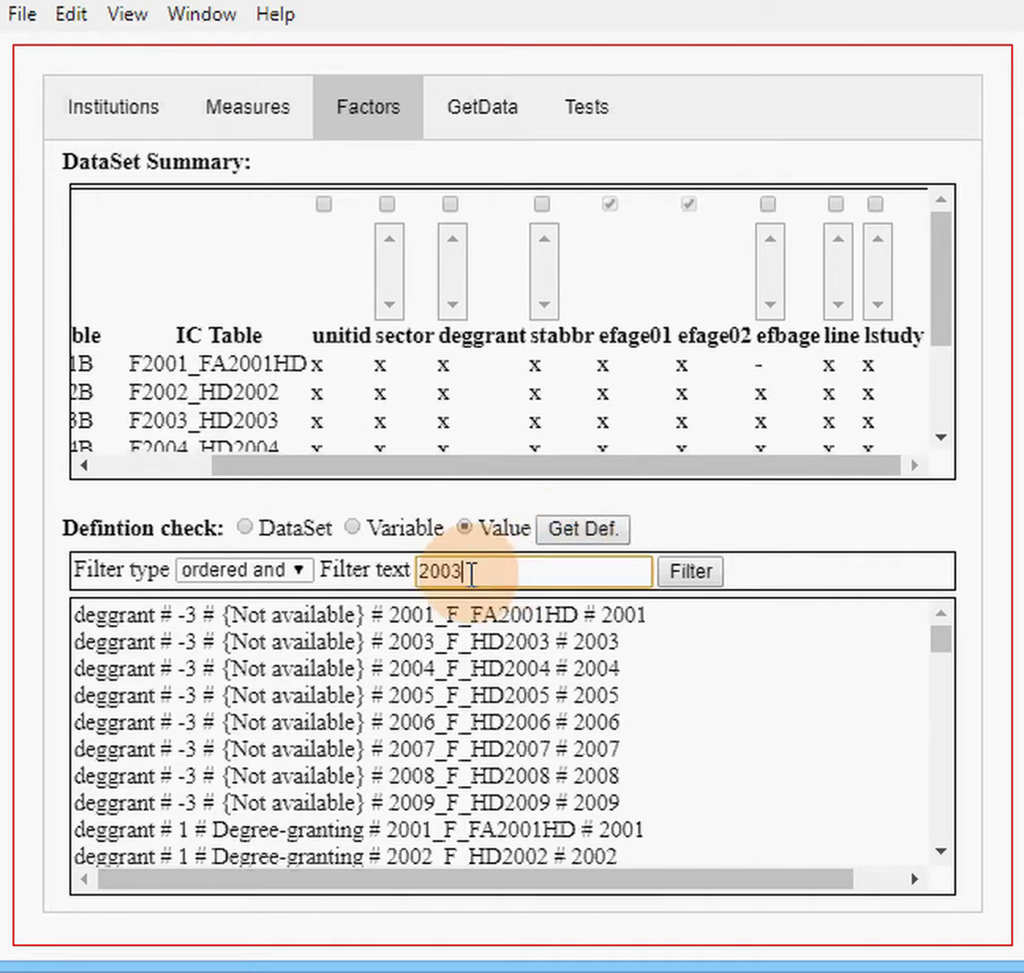
key(ctrl+a)
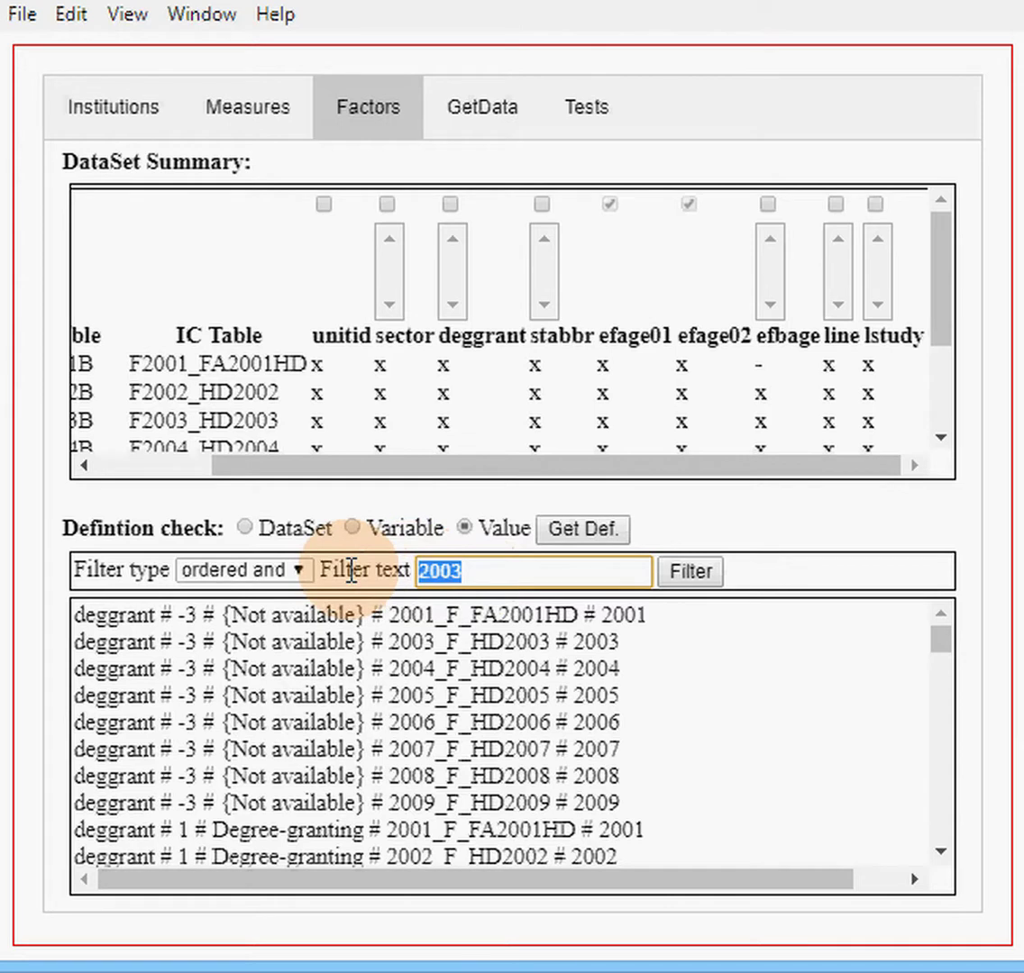
text(efb)
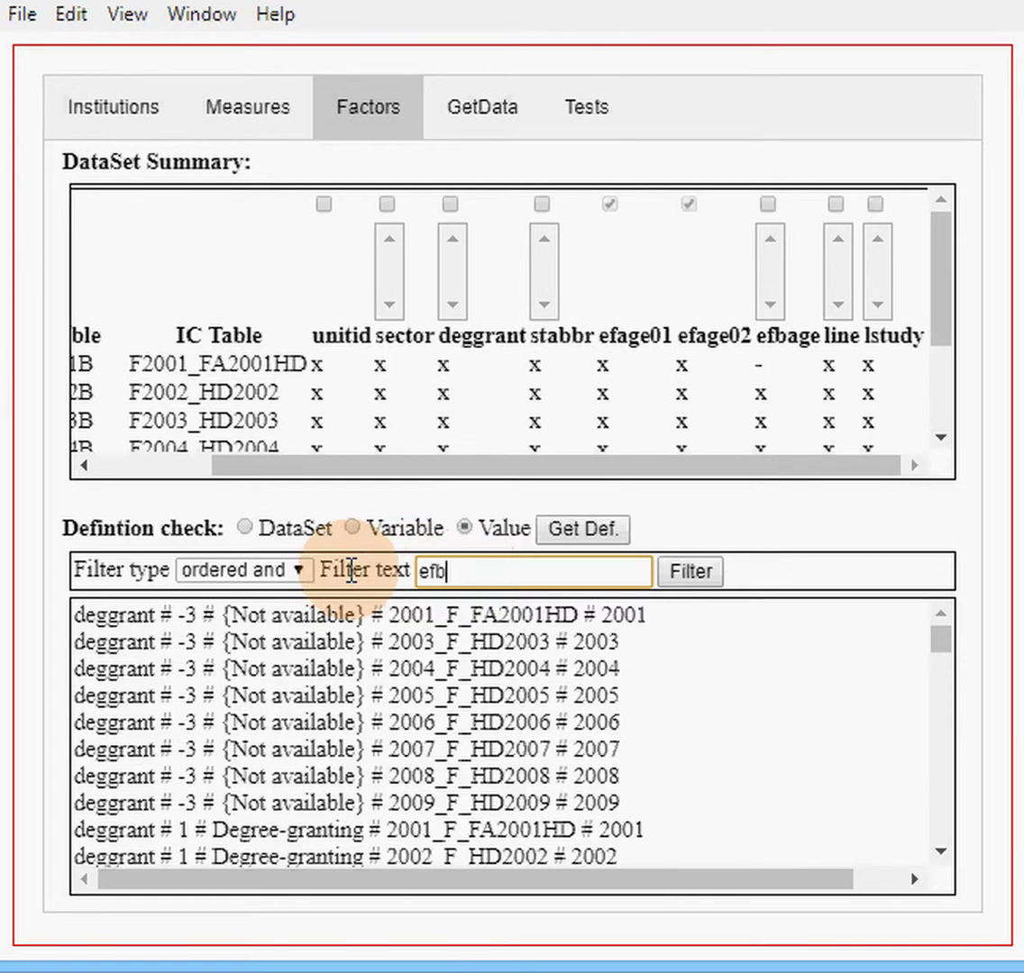
text(age.*2003)
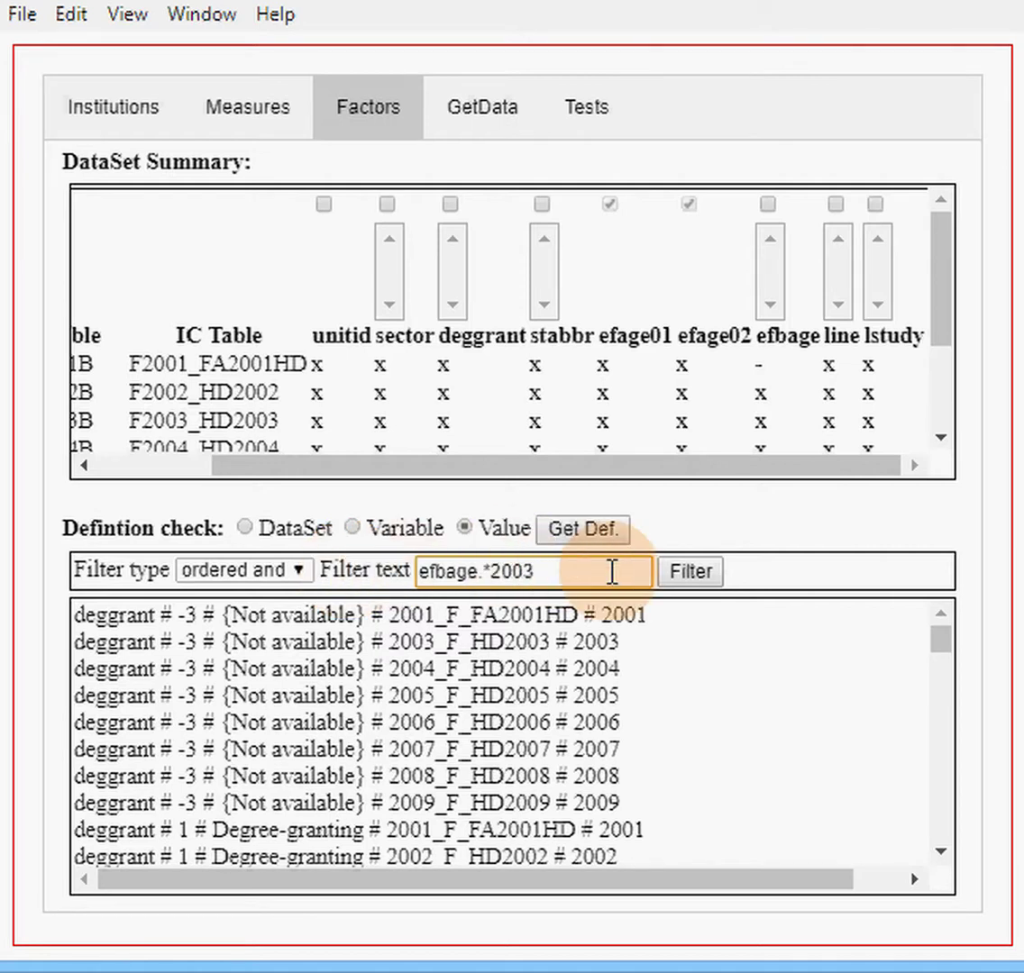
click(685, 573)
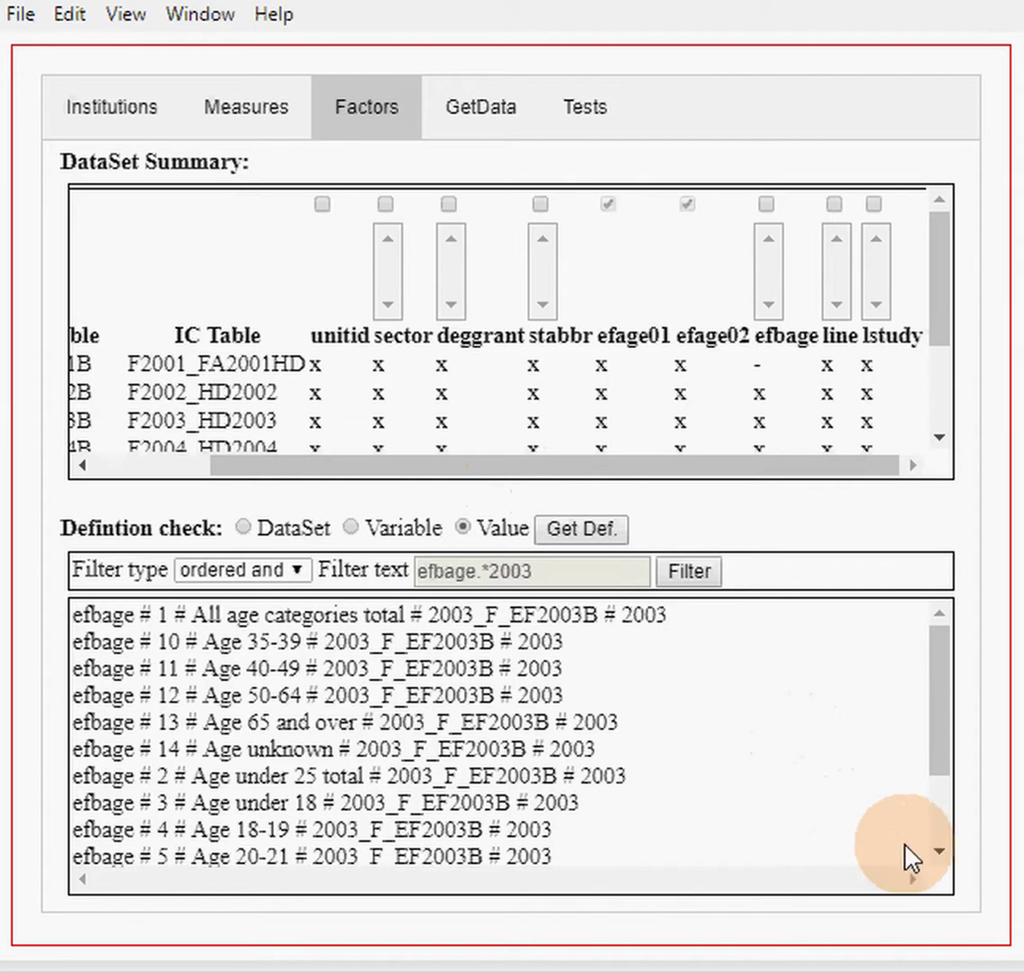
click(941, 852)
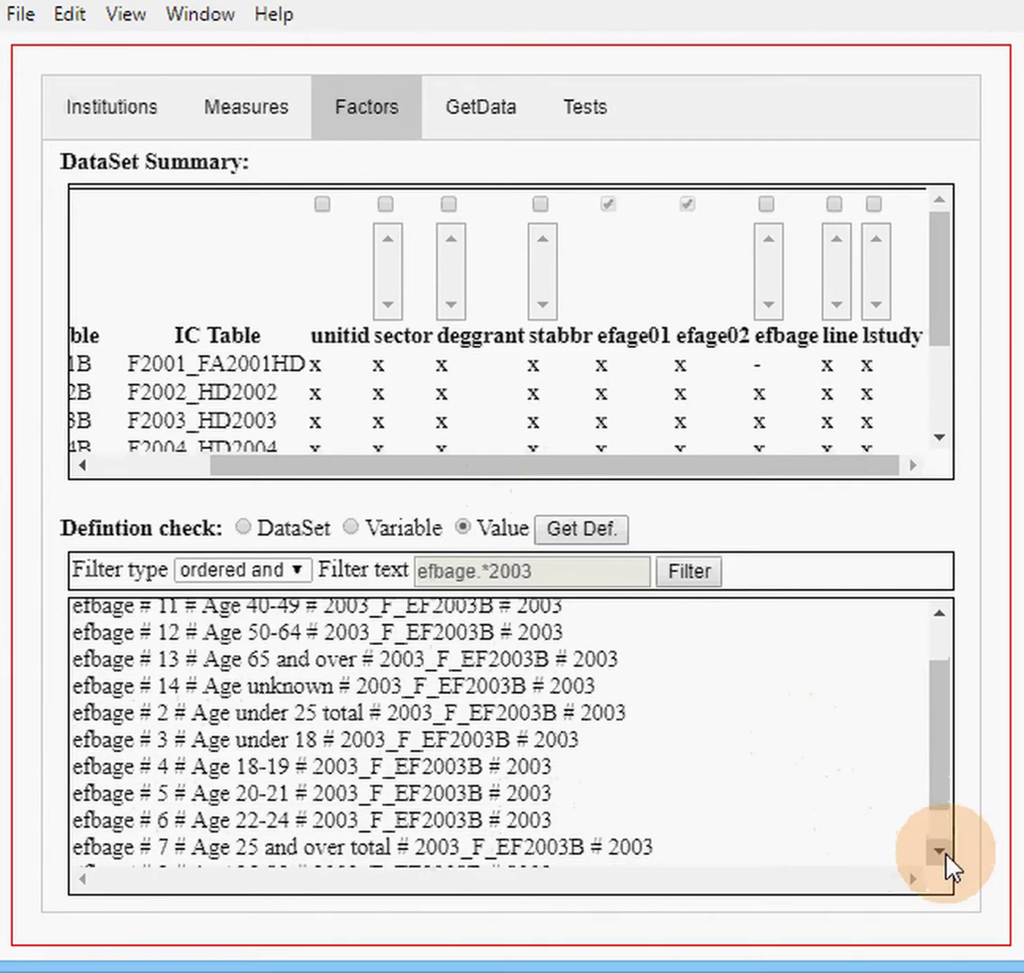
- Run the GtUnqVl test to load the factors' unique values, and return to the factor value lists in the dataset summary
click(604, 204)
click(587, 124)
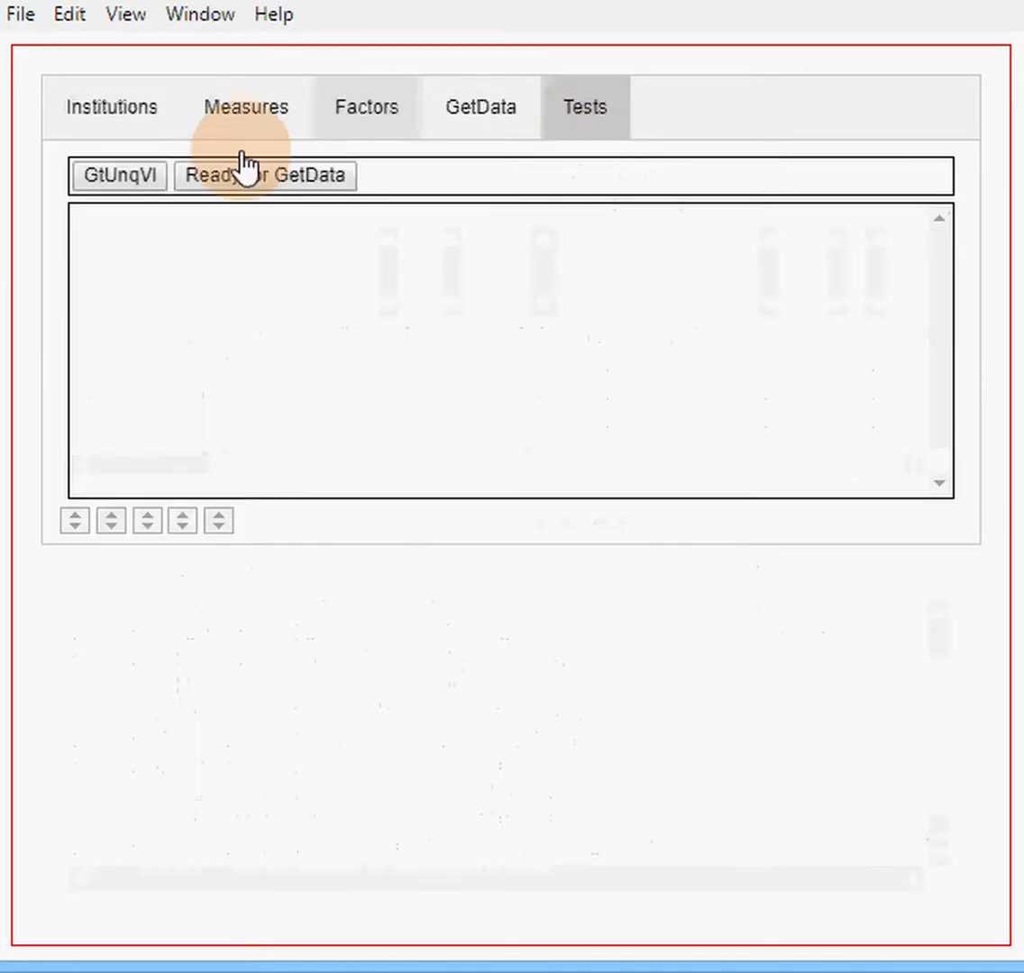
click(133, 191)
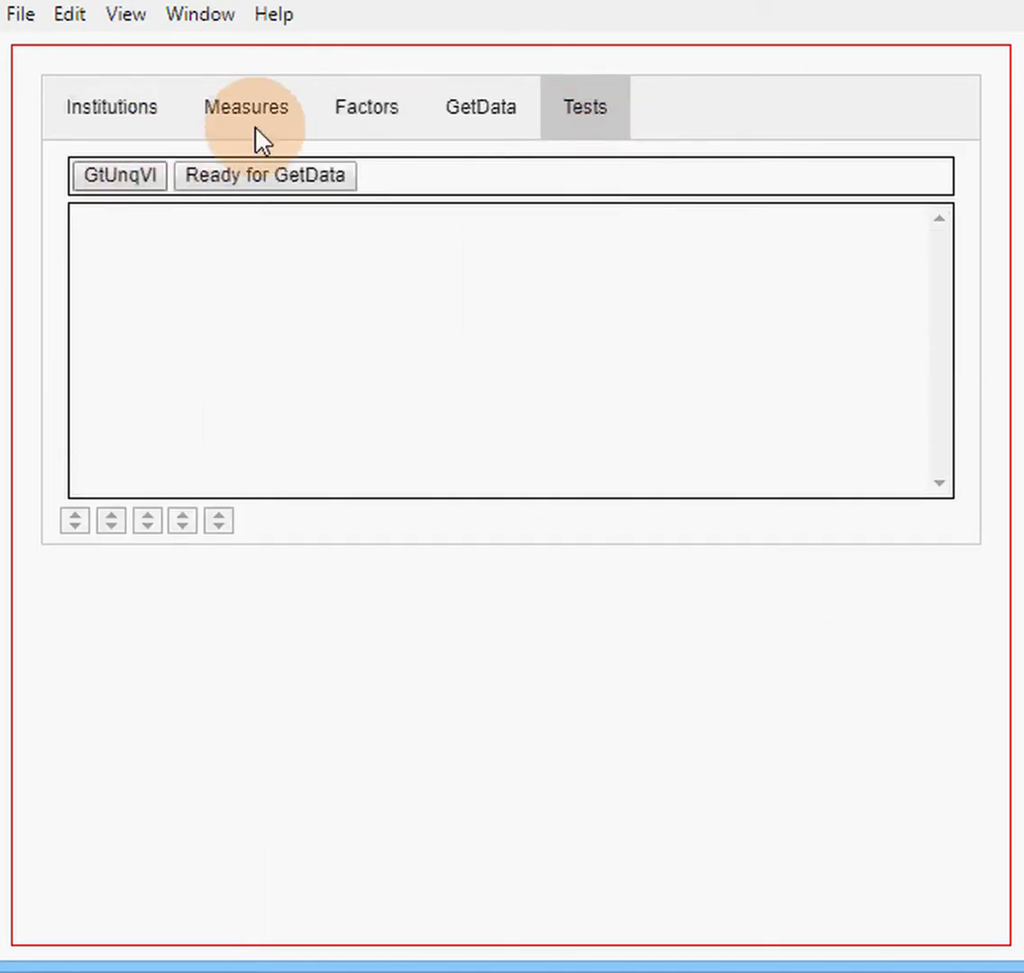
click(349, 117)
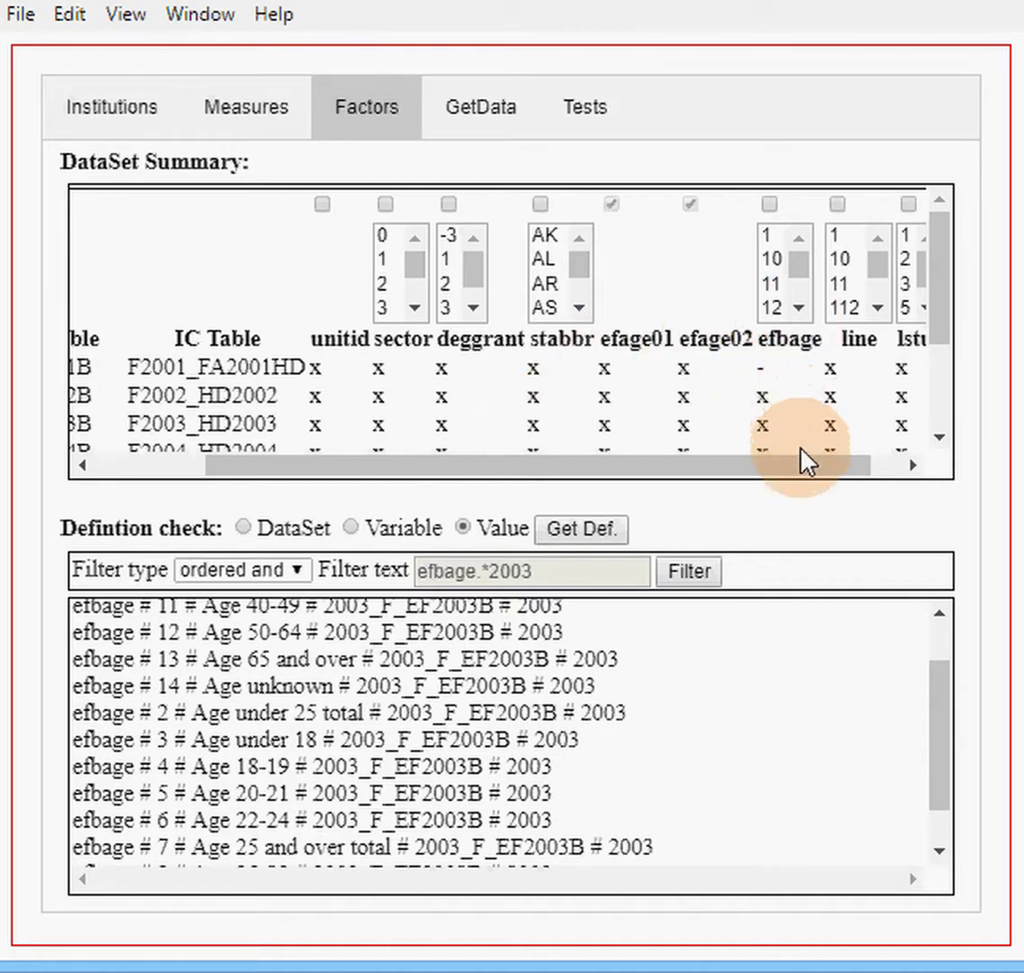
drag(802, 462, 898, 464)
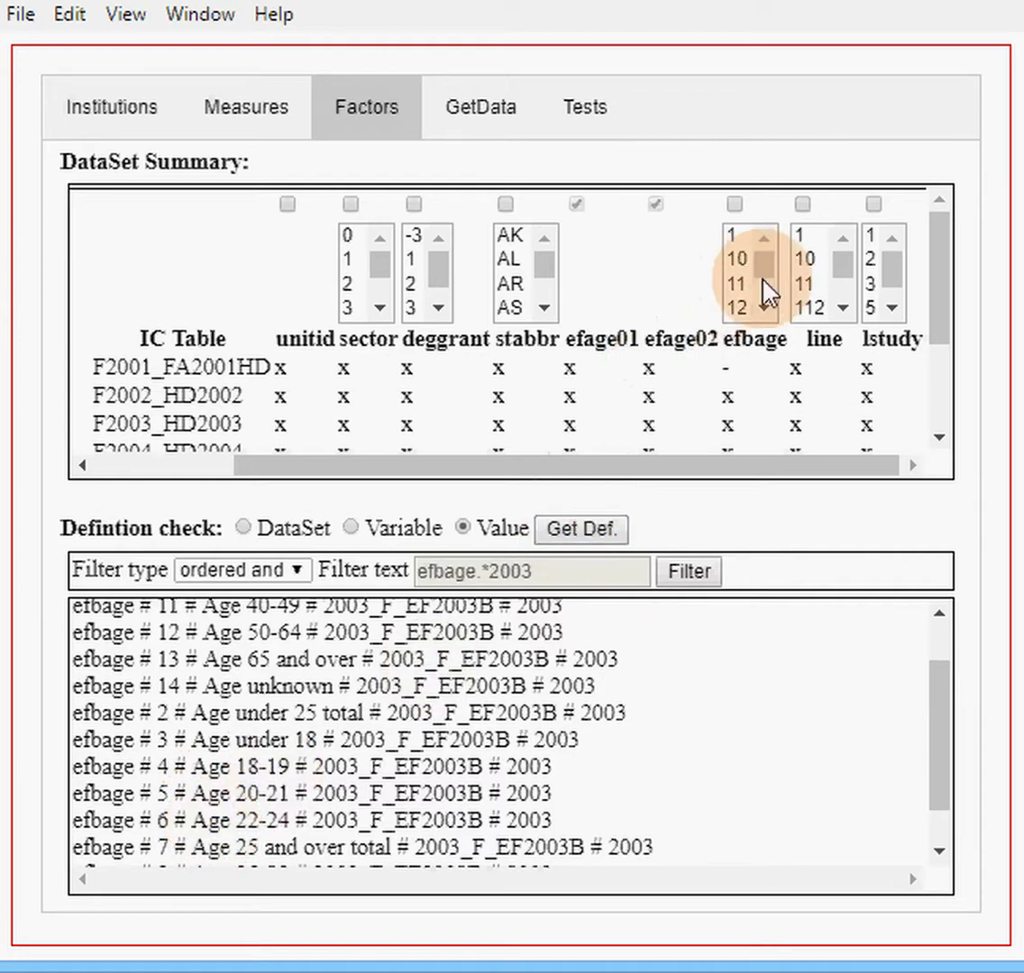
- Select the efbage values 3 through 6 in the dataset summary's factor value list
click(765, 310)
click(764, 309)
click(764, 310)
click(764, 309)
click(764, 310)
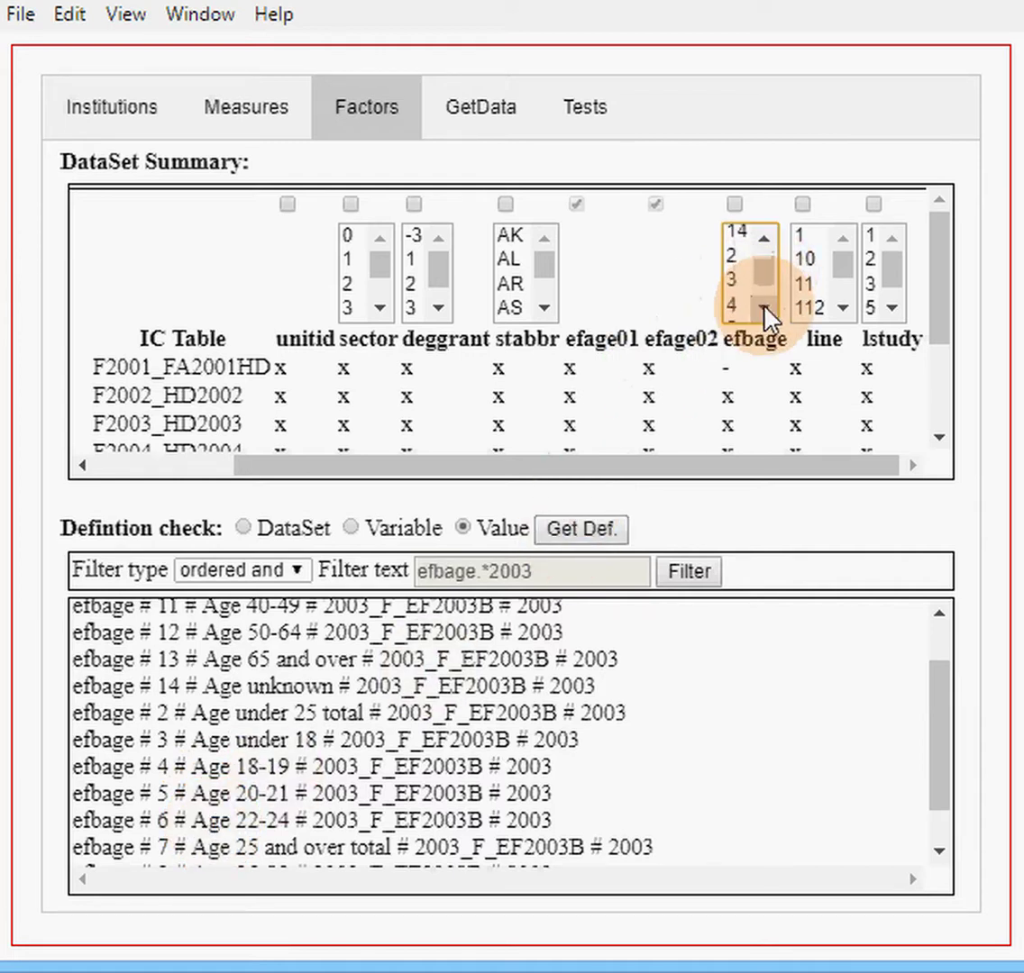
click(732, 280)
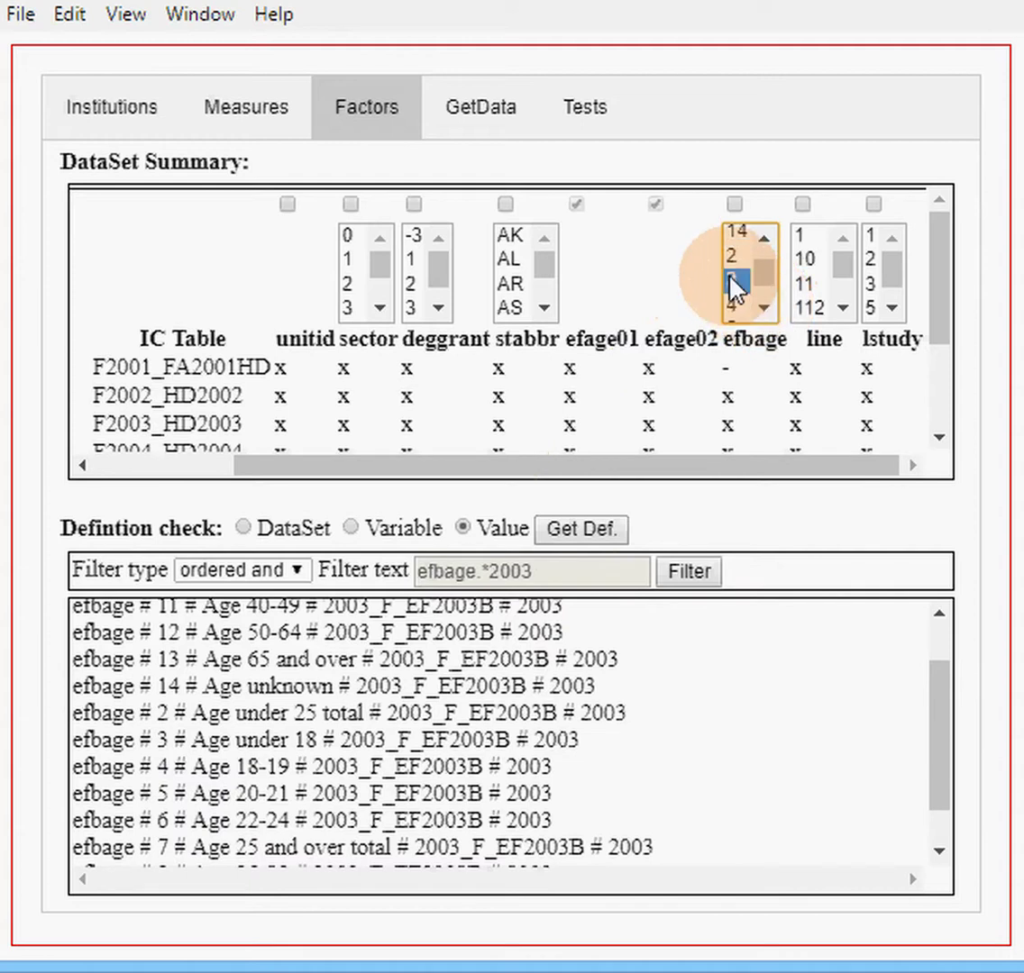
click(764, 307)
click(764, 307)
click(764, 307)
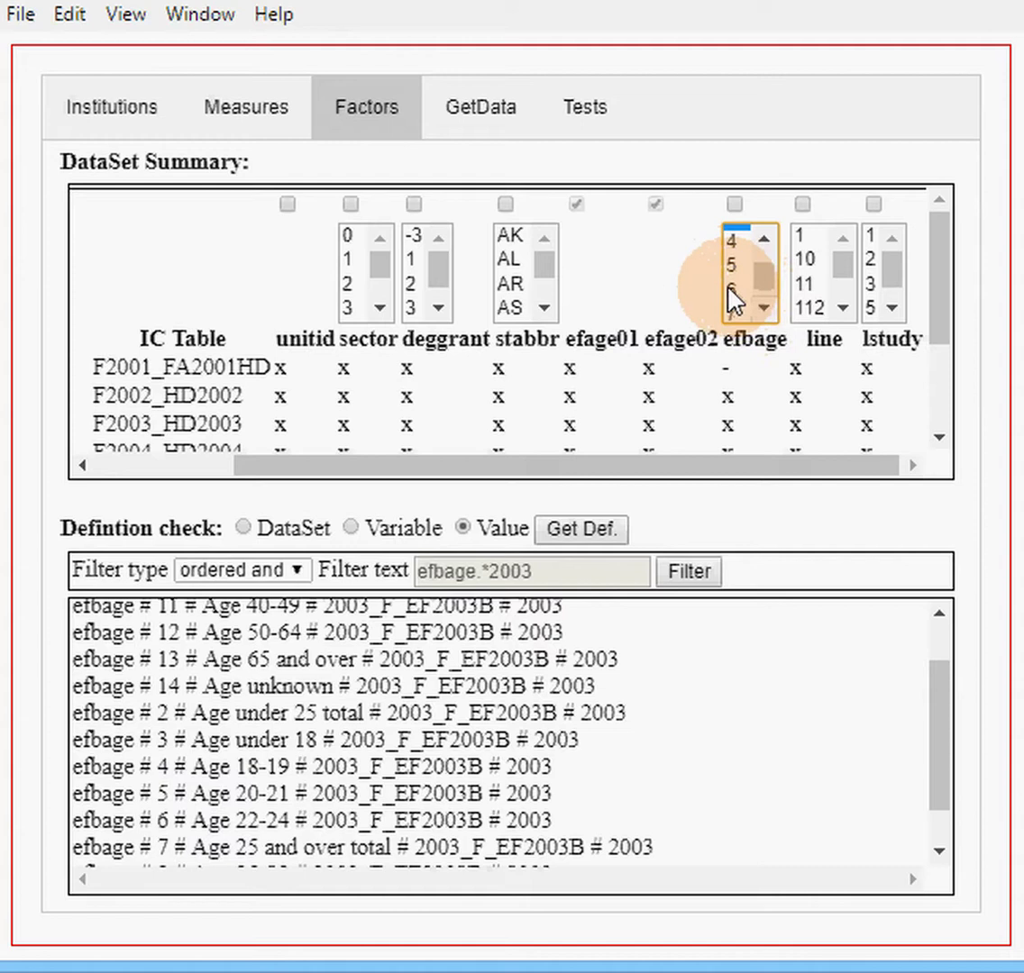
shift+click(728, 290)
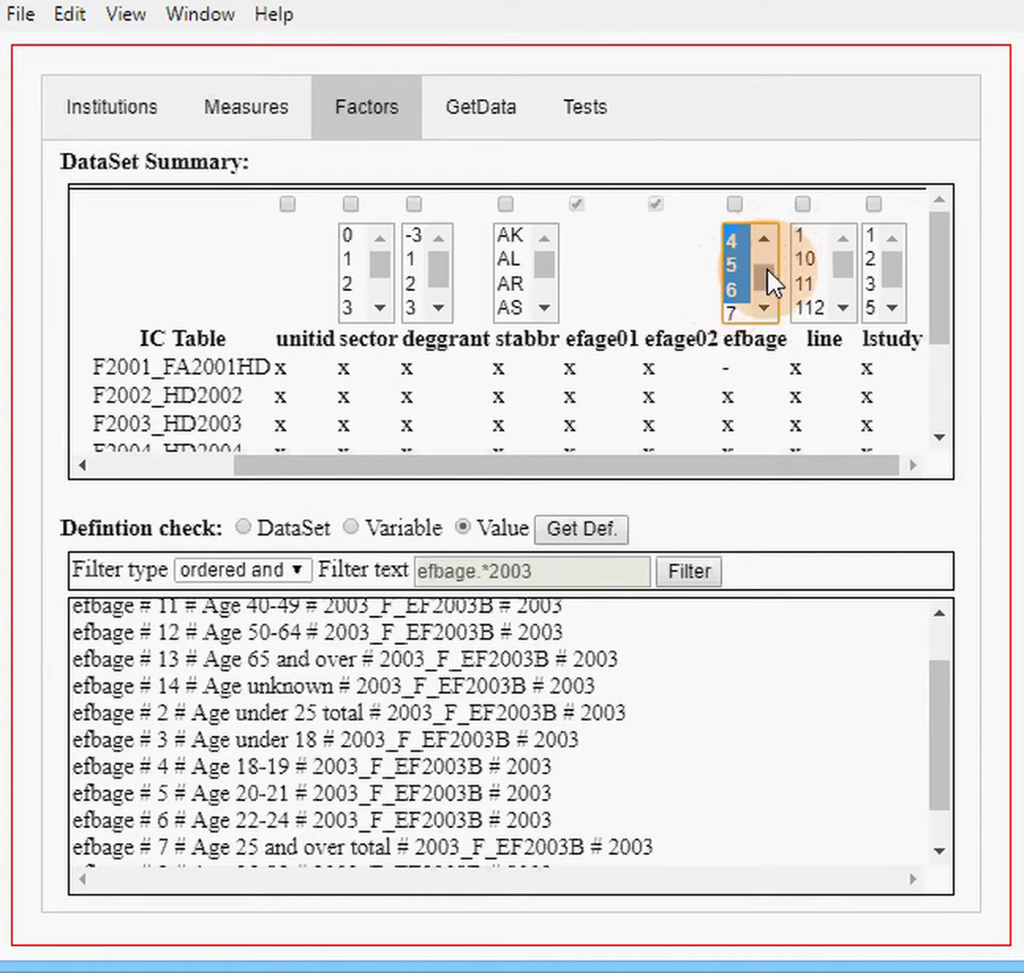
scroll(768, 282, up, 1)
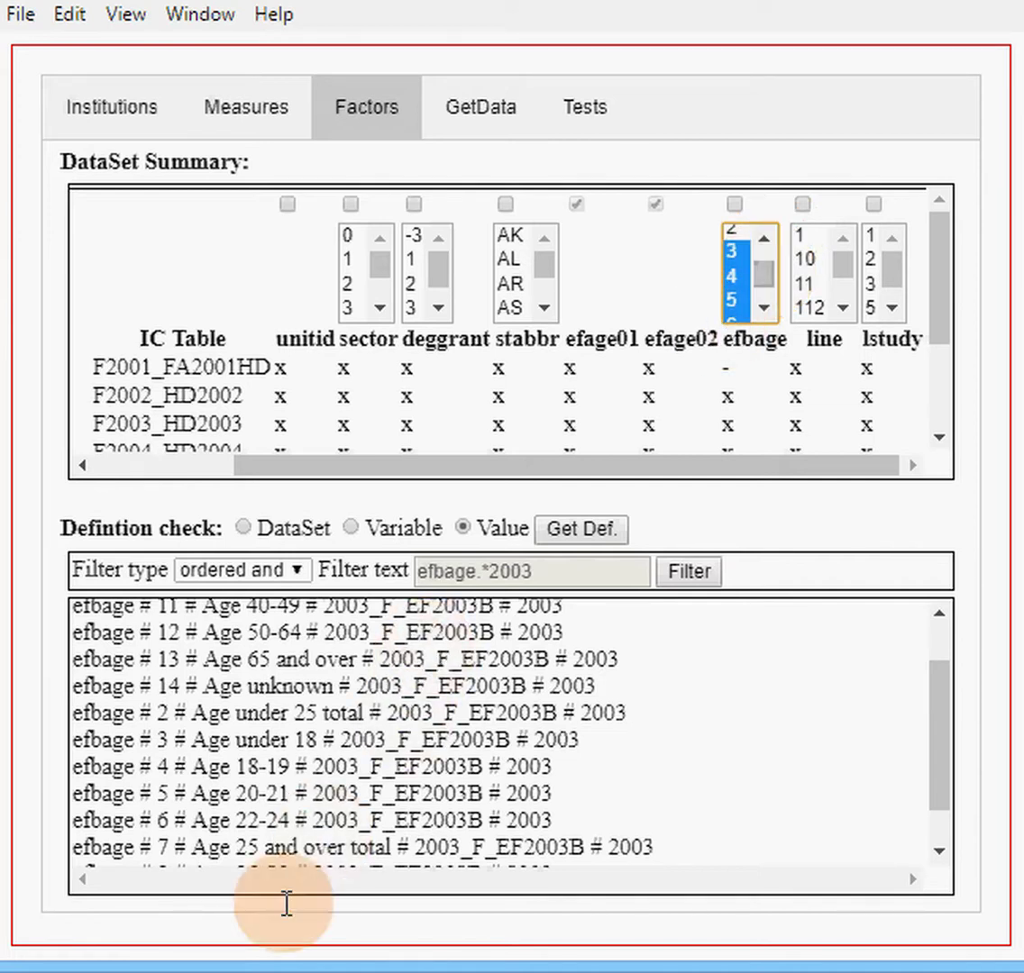
click(514, 483)
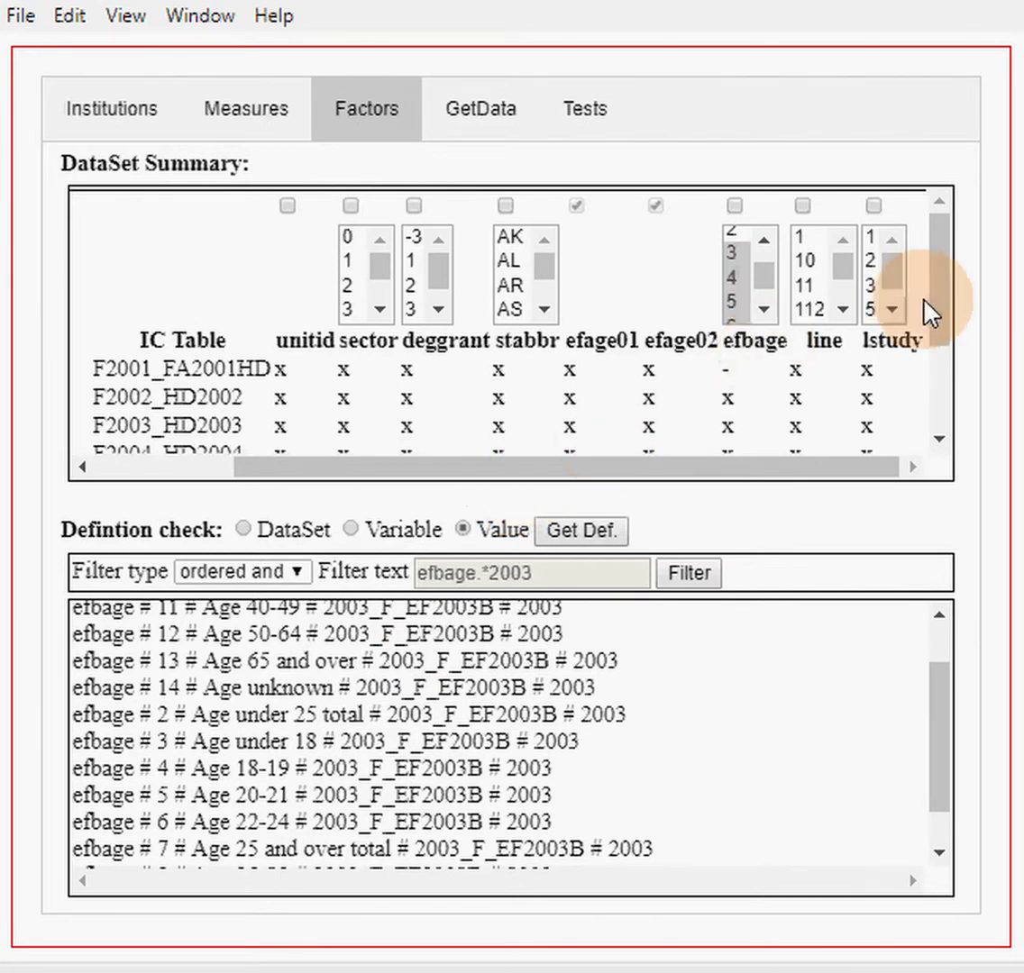
- Restrict the dataset to lstudy value 2, stabbr NE, deggrant value 1 and sector value 1
click(871, 261)
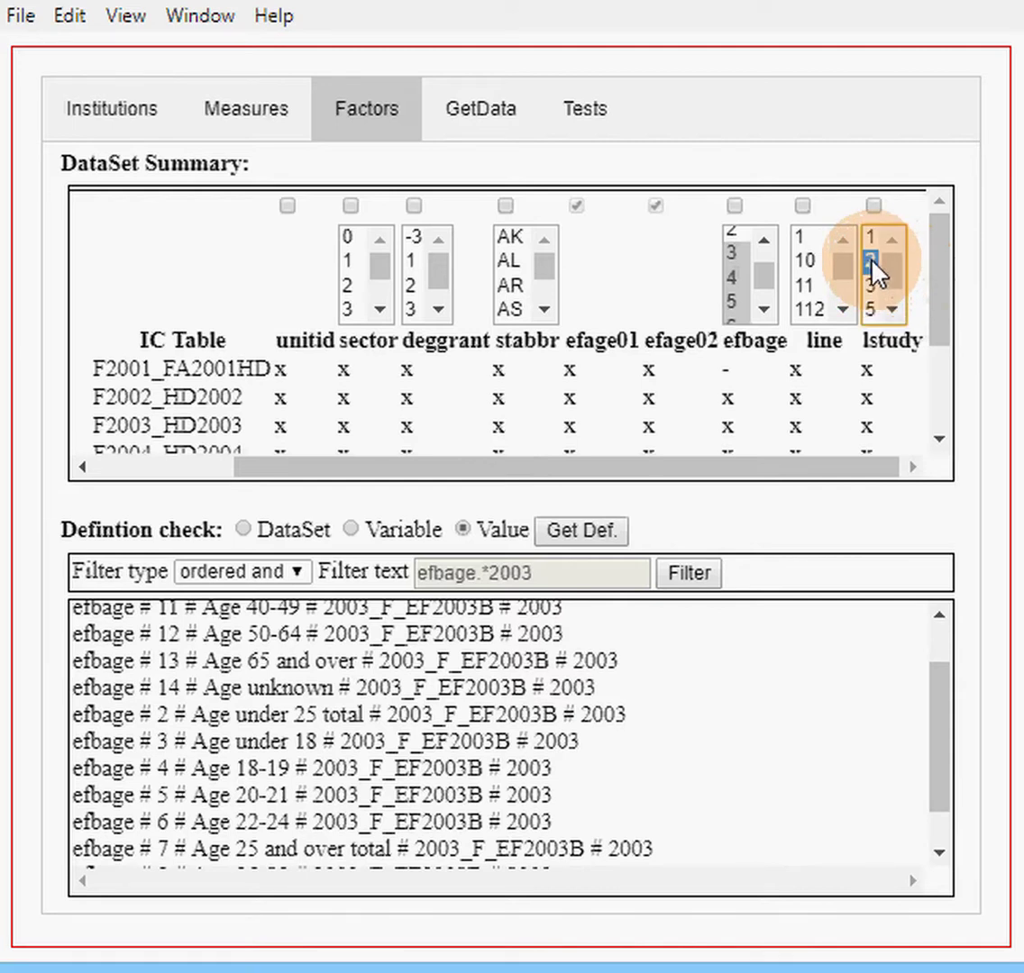
click(549, 309)
click(548, 308)
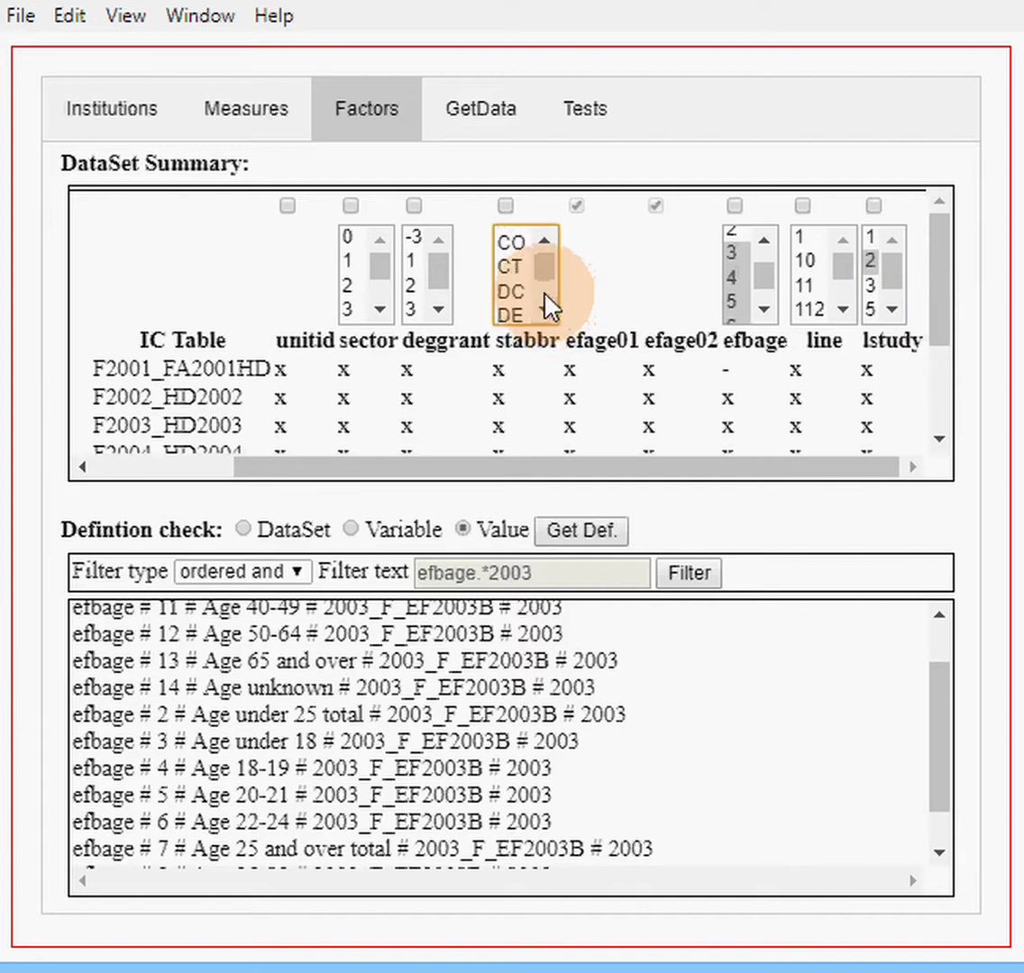
scroll(548, 308, down, 5)
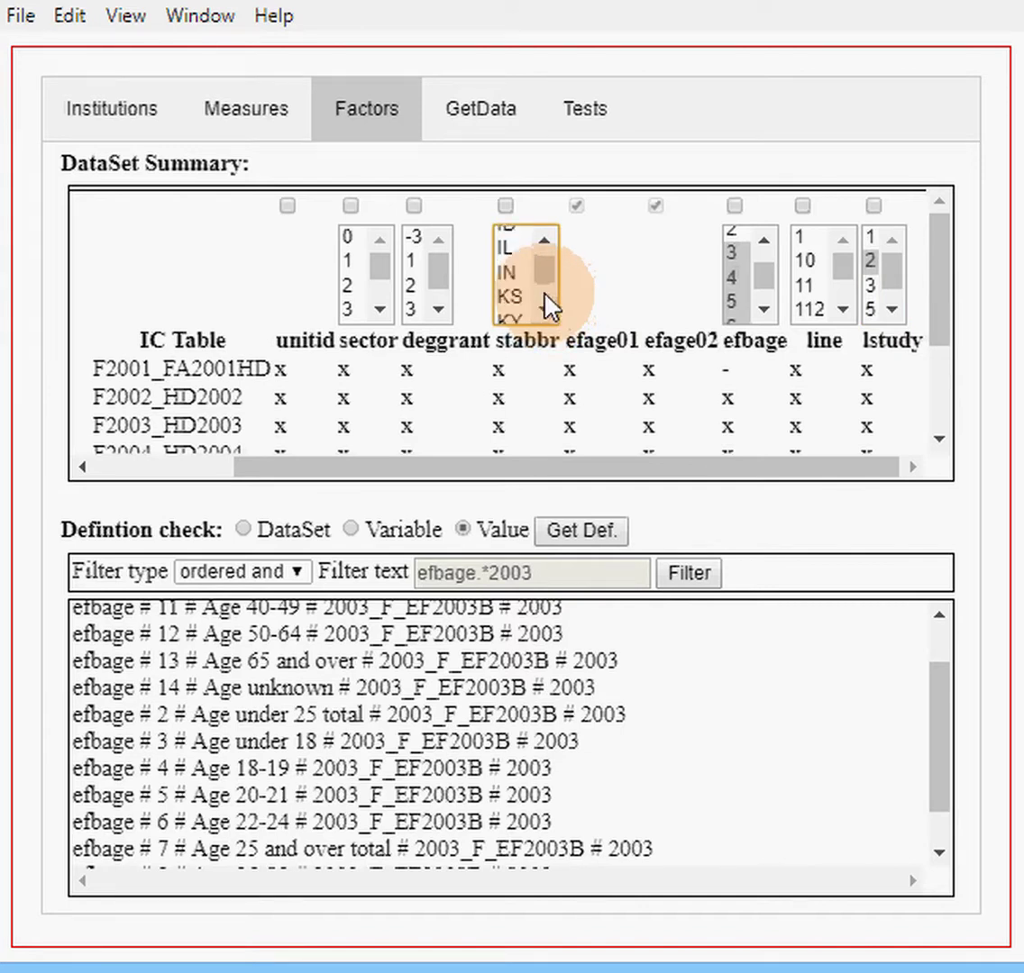
scroll(544, 298, down, 5)
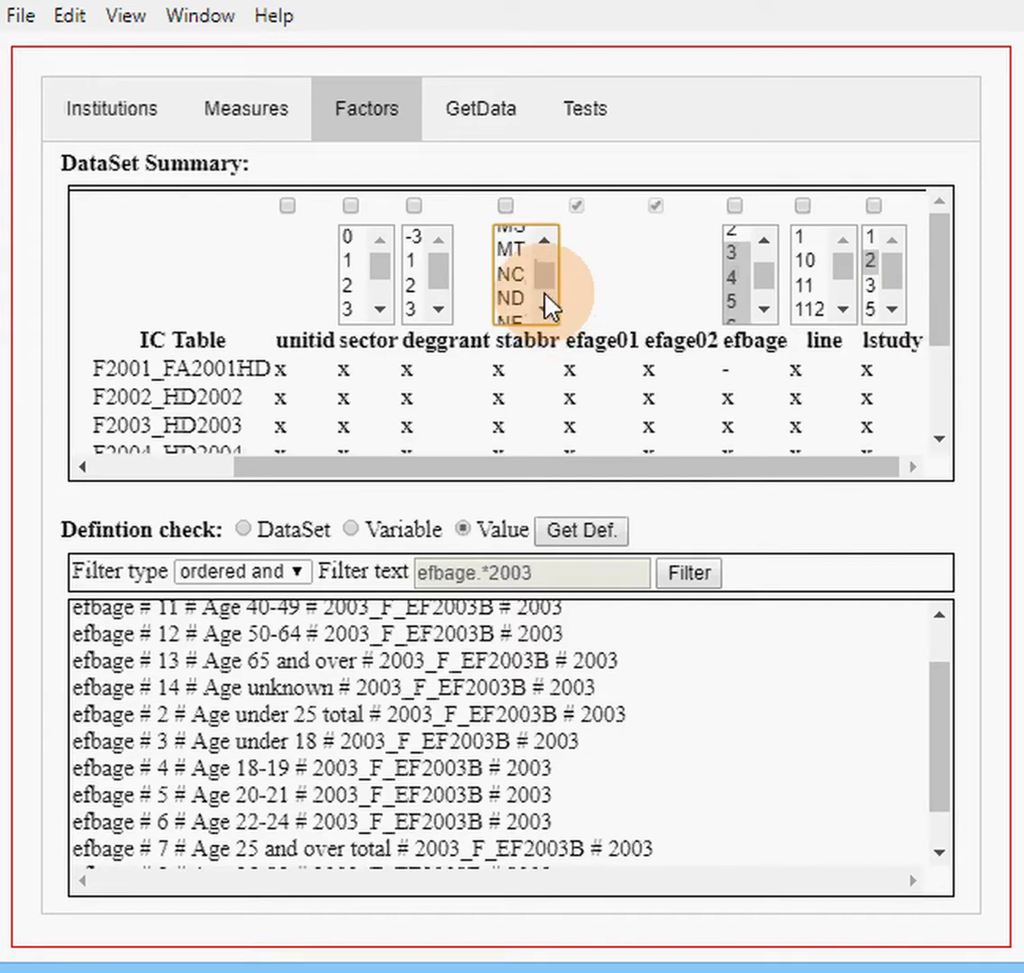
scroll(546, 297, down, 2)
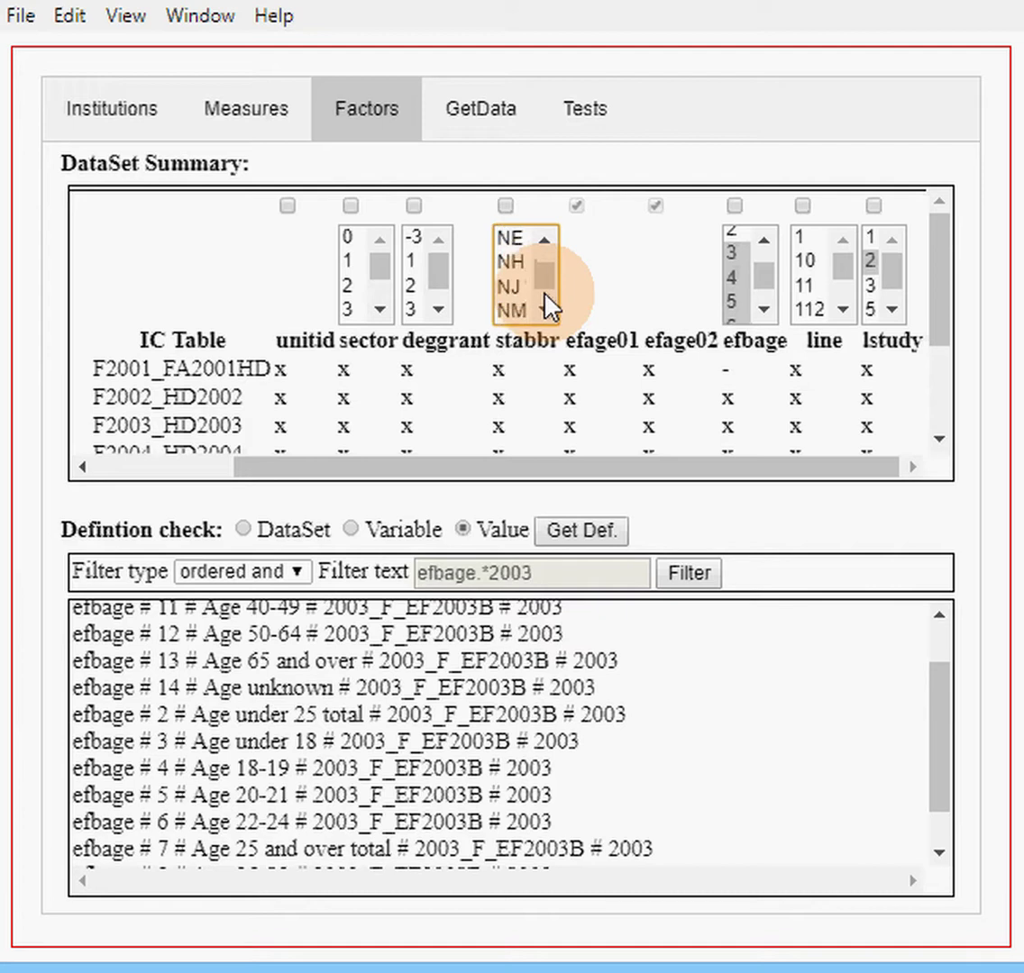
click(518, 253)
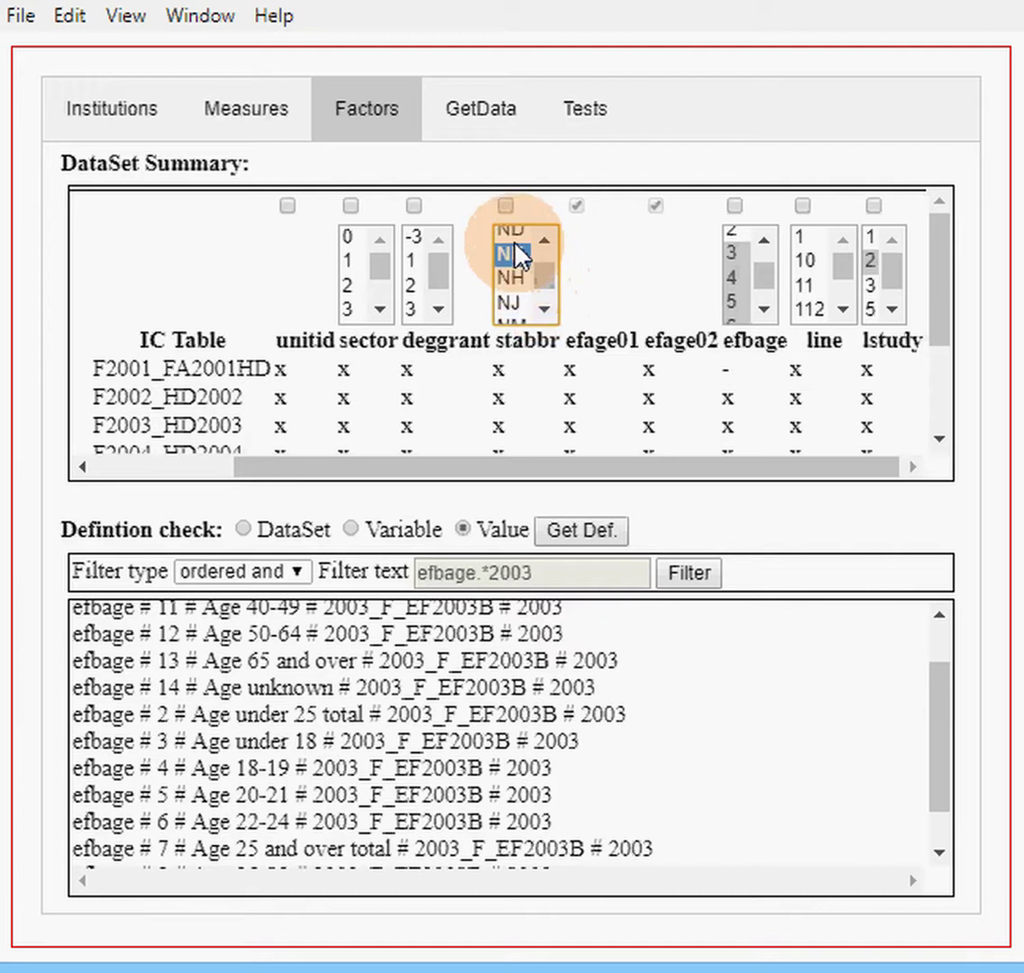
click(410, 262)
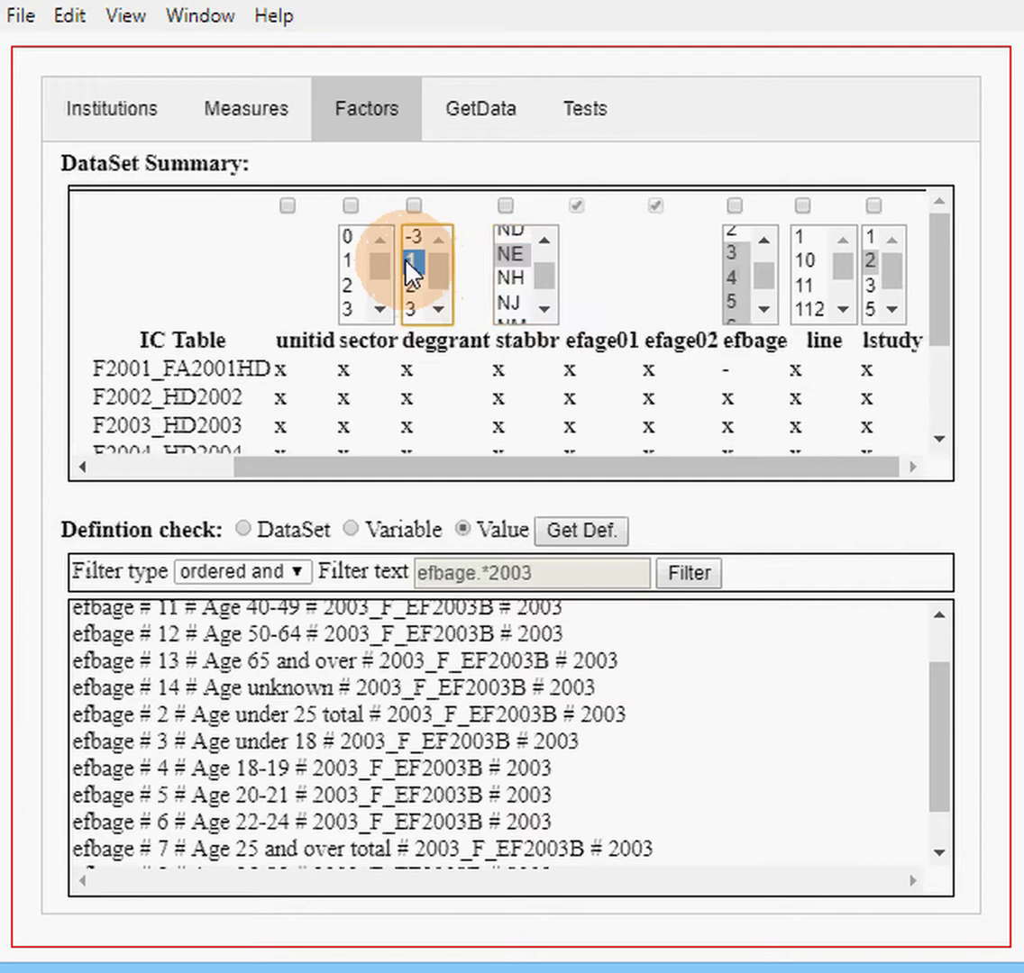
click(352, 264)
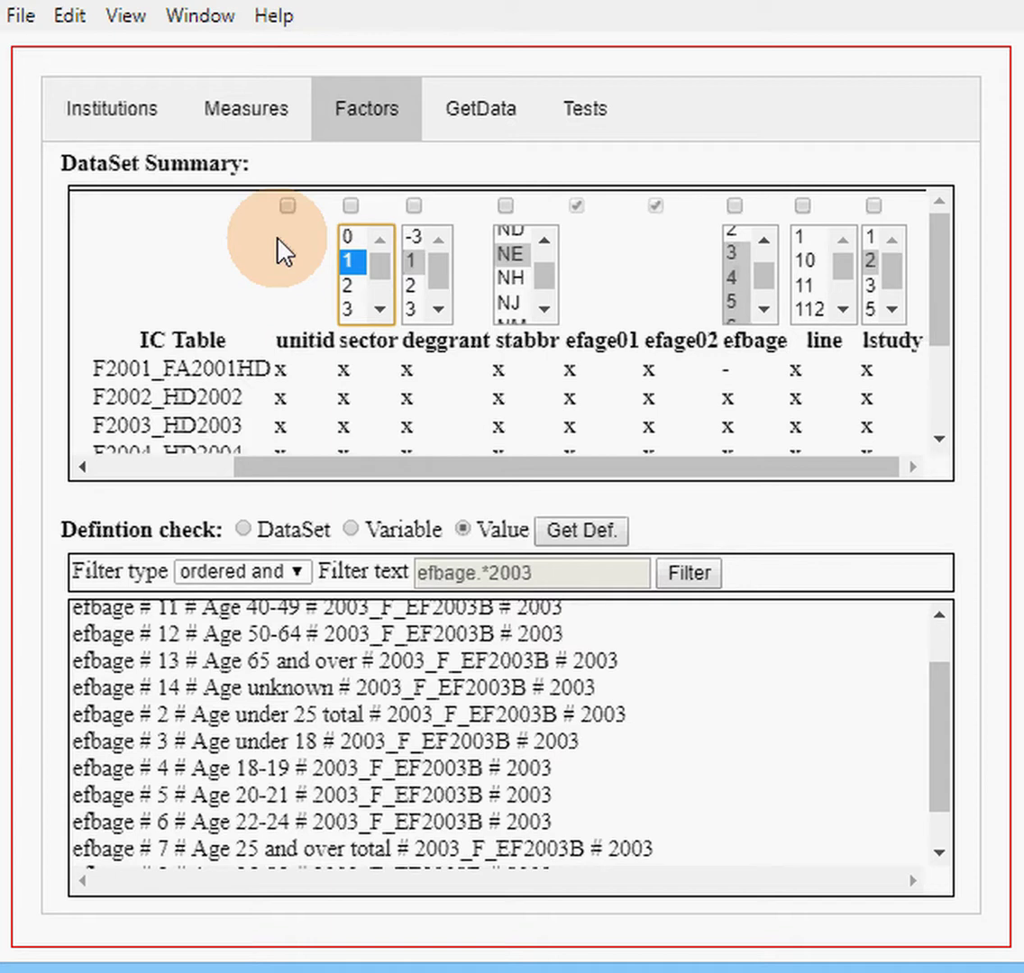
- Include unitid, sector, deggrant, stabbr, efbage, line and lstudy as fields for the data request
click(288, 206)
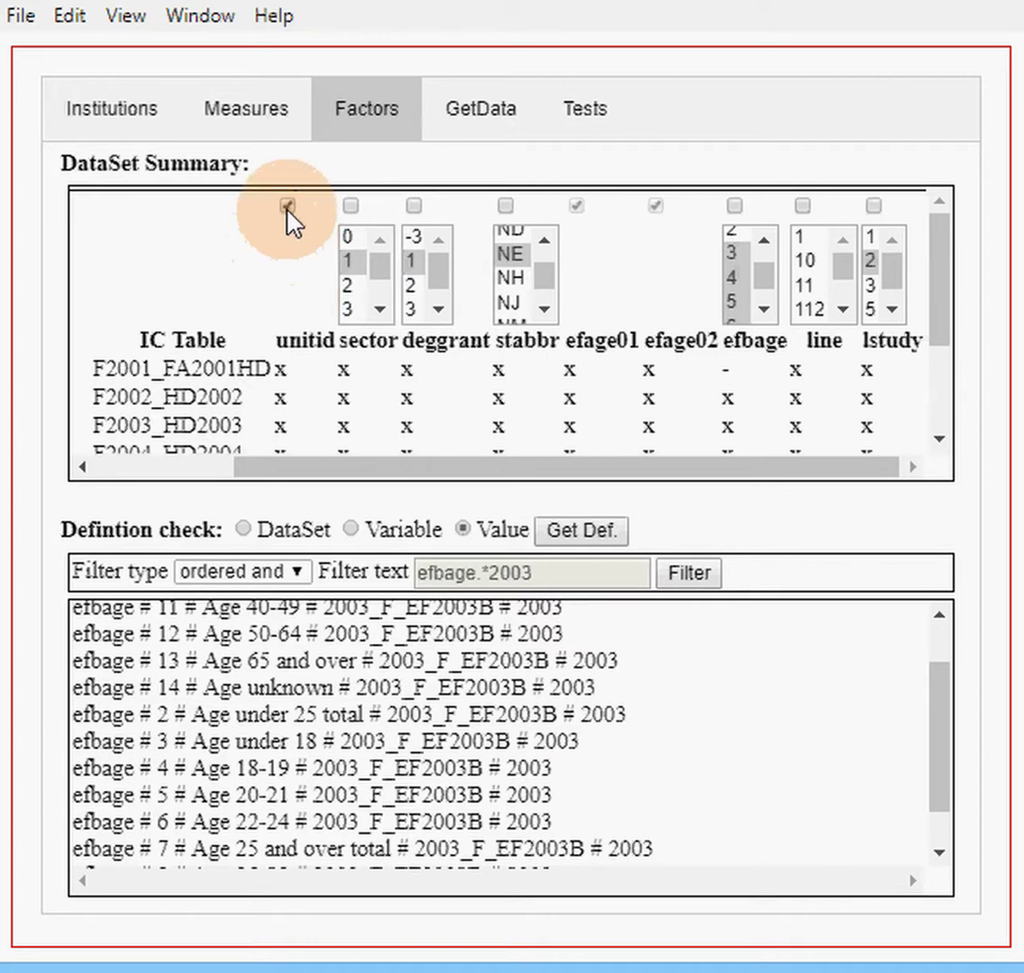
click(352, 206)
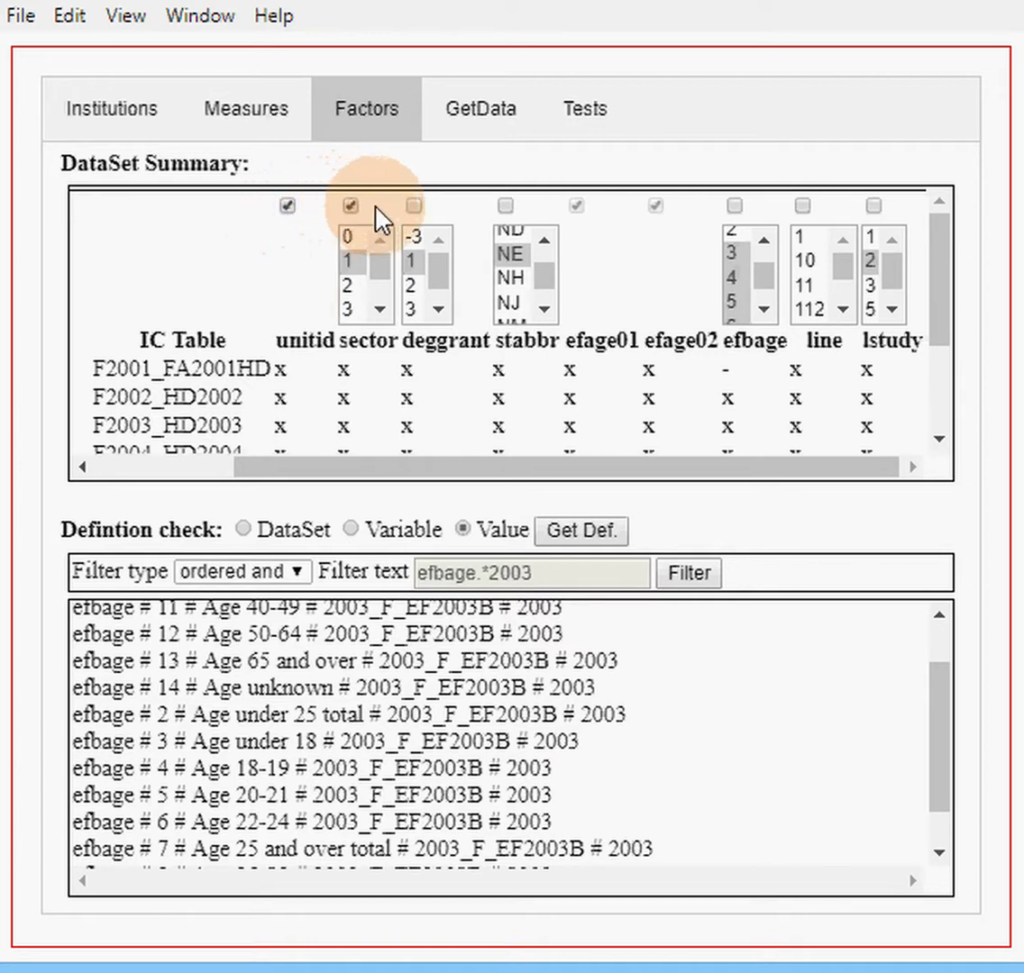
click(412, 208)
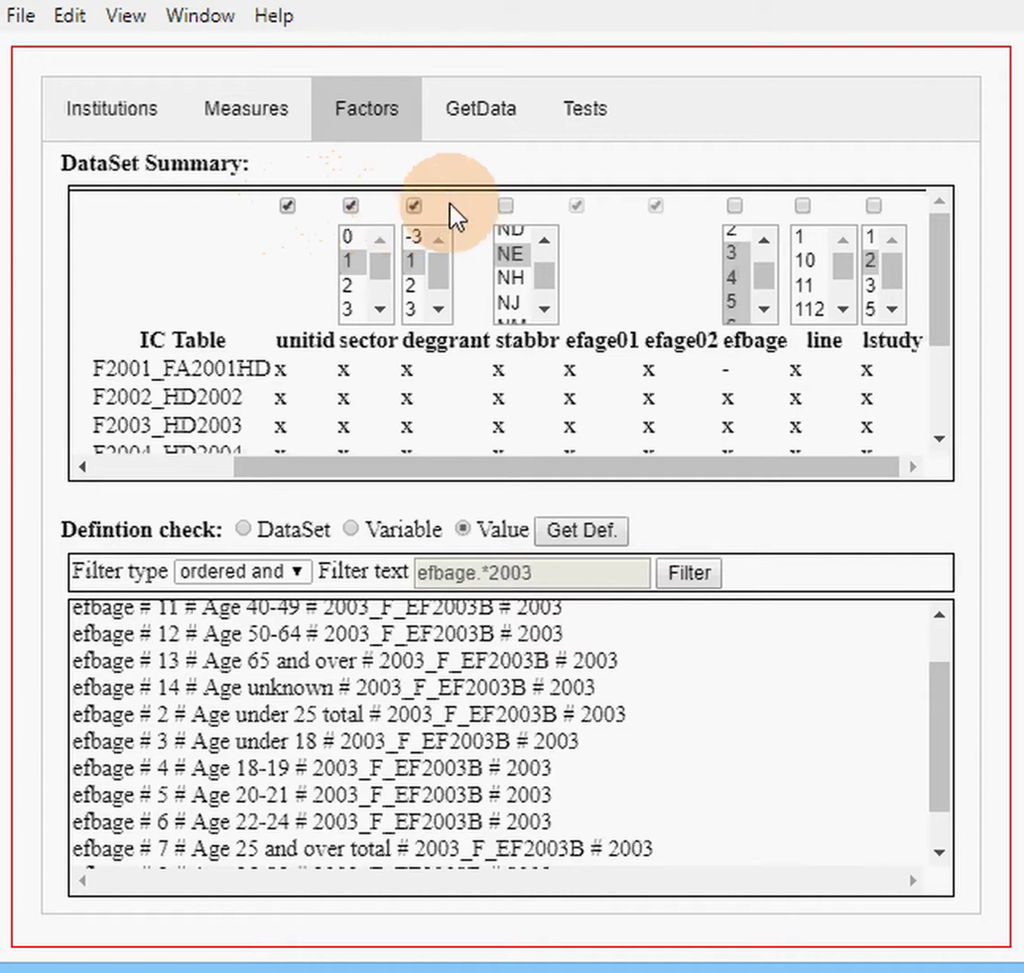
click(508, 206)
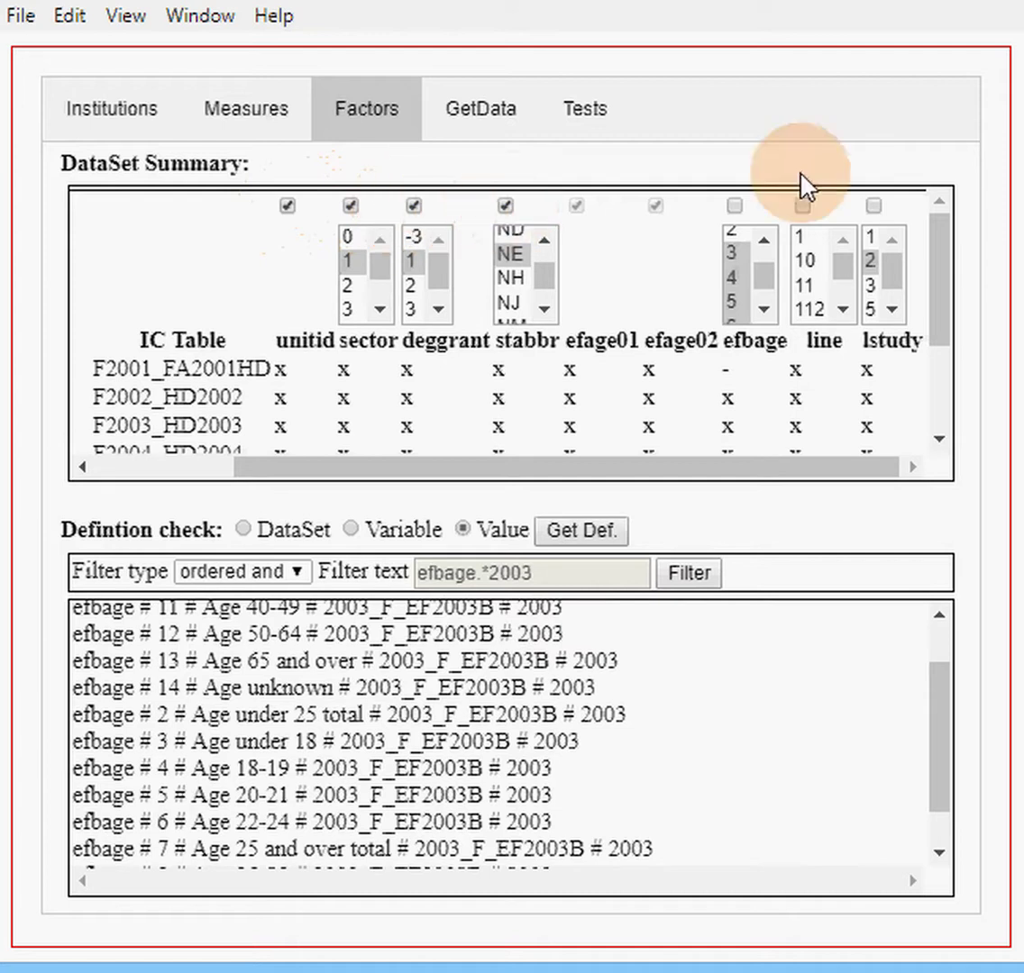
click(735, 207)
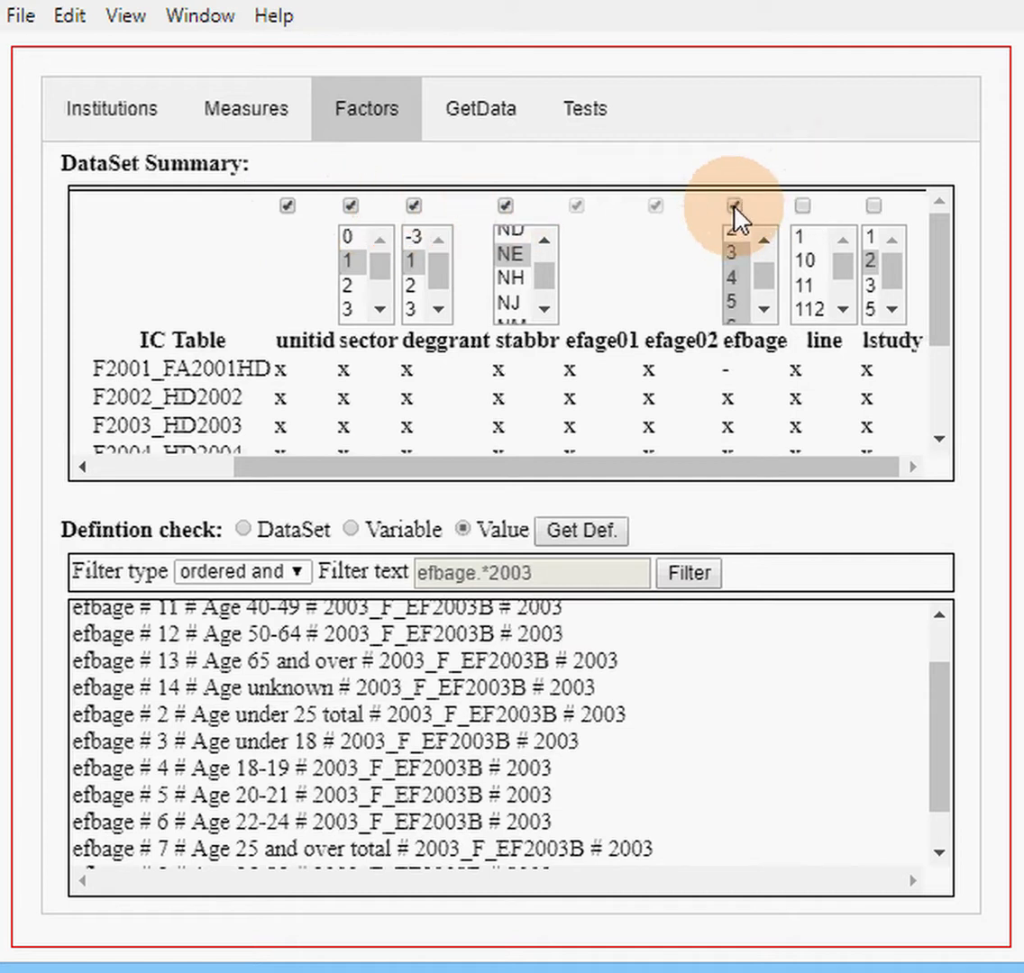
click(802, 207)
click(873, 208)
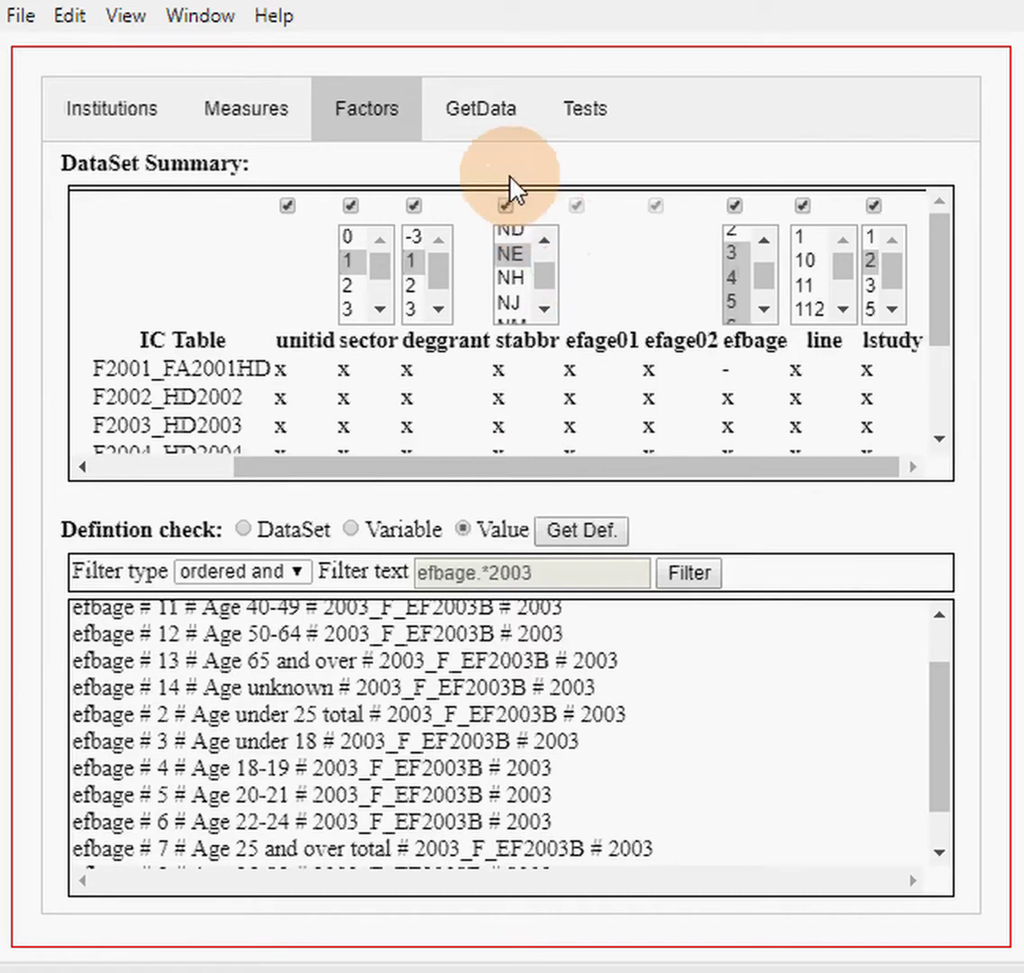
- Get the data for the chosen factors and measures as an on-screen table
click(486, 131)
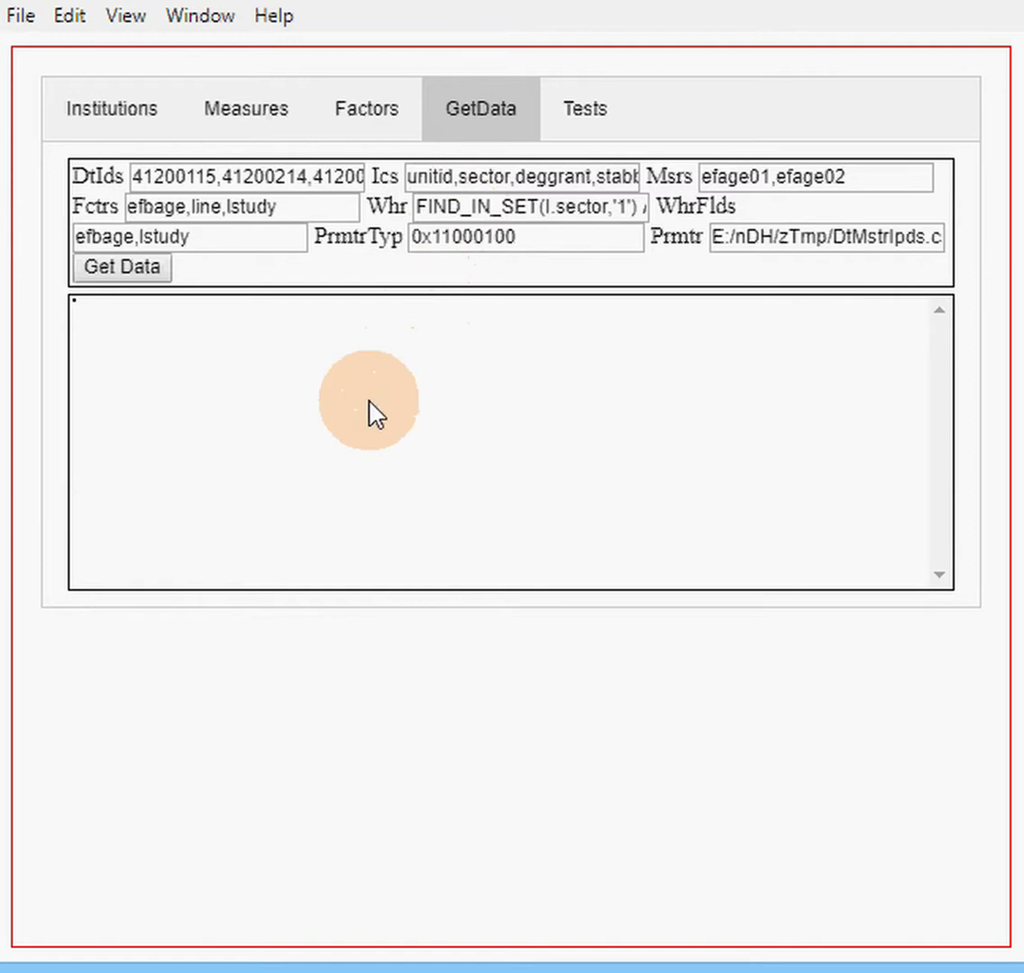
click(144, 267)
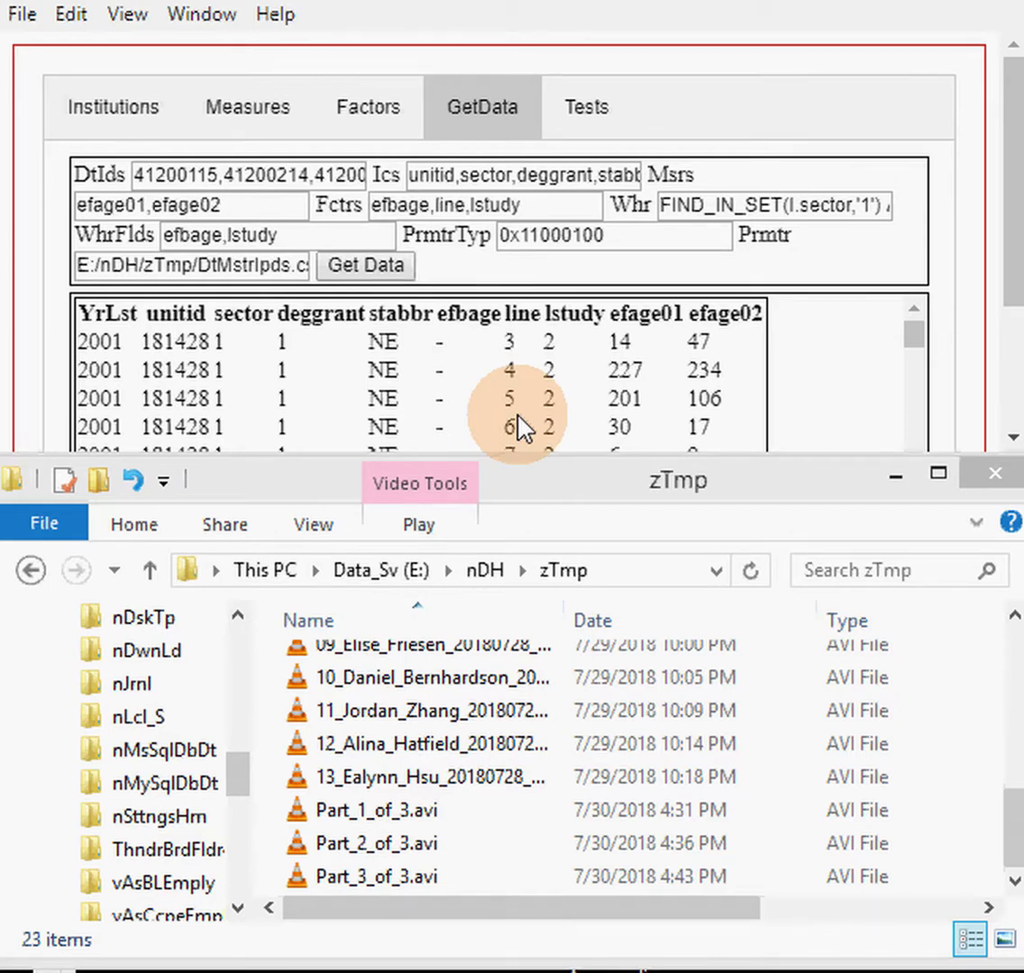
- Set PrmtrTyp to 0x12000100 and Prmtr to E:/nDH/zTmp/ByInstAg.csv, and export the data to that file
click(538, 232)
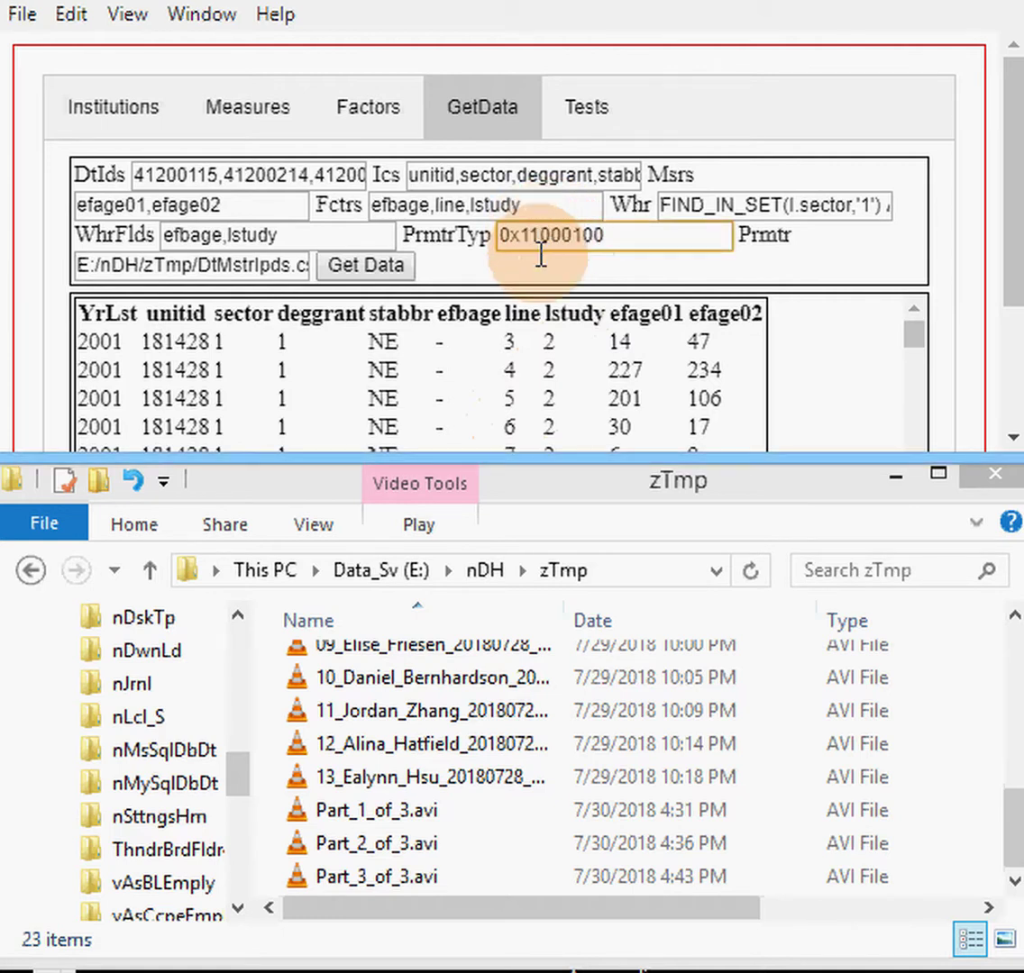
key(BackSpace)
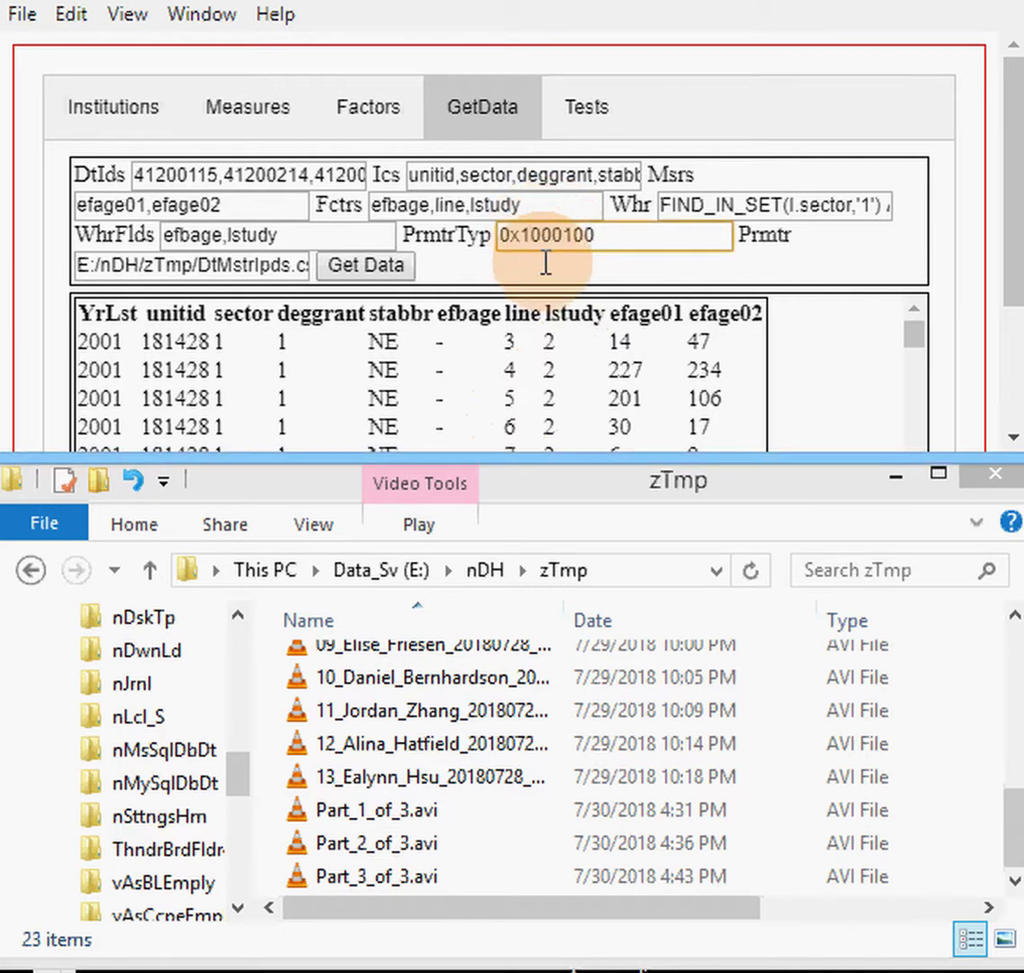
text(2)
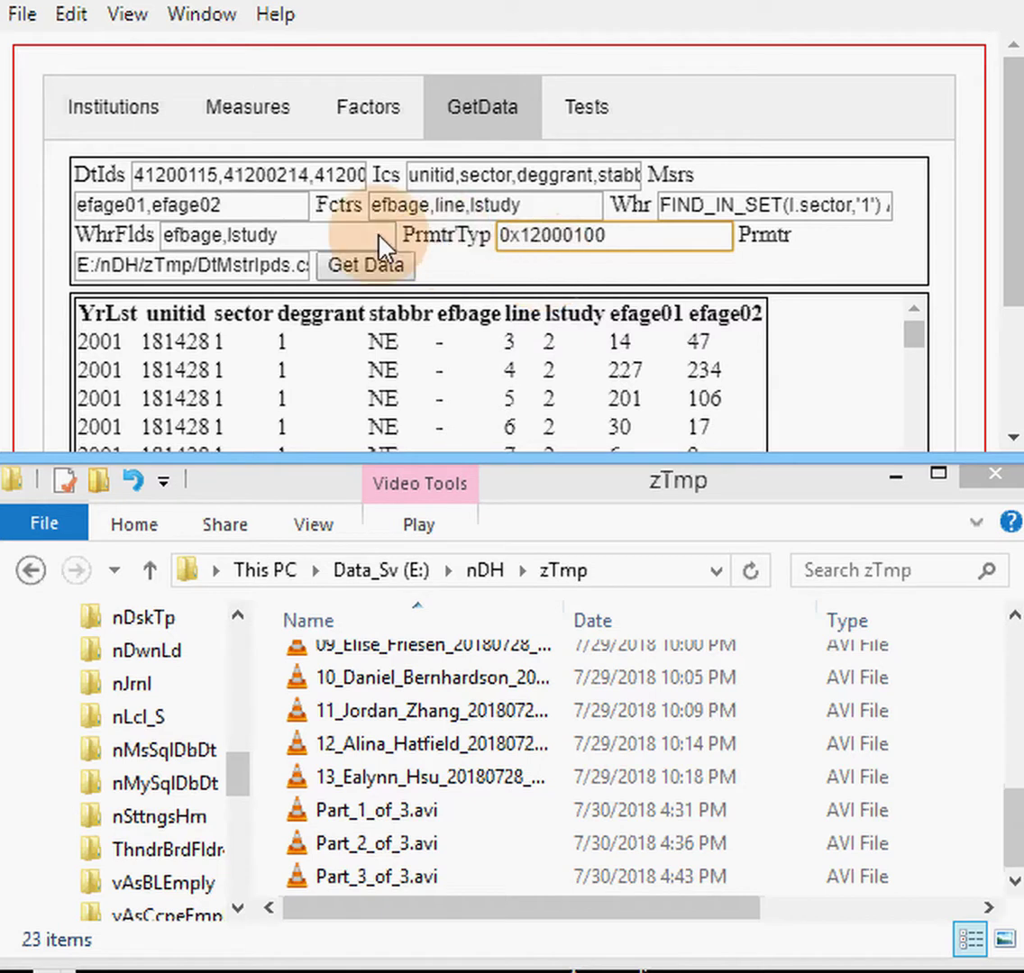
click(196, 268)
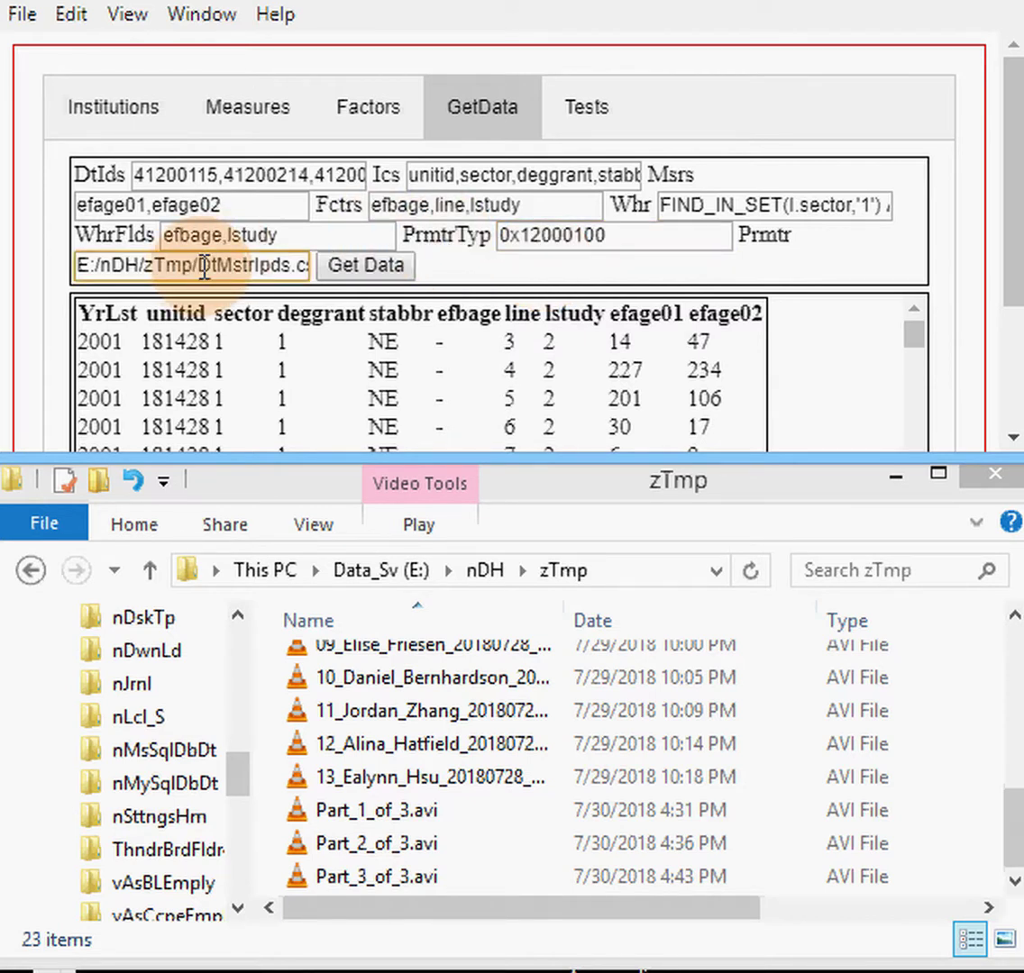
key(shift+End)
key(Delete)
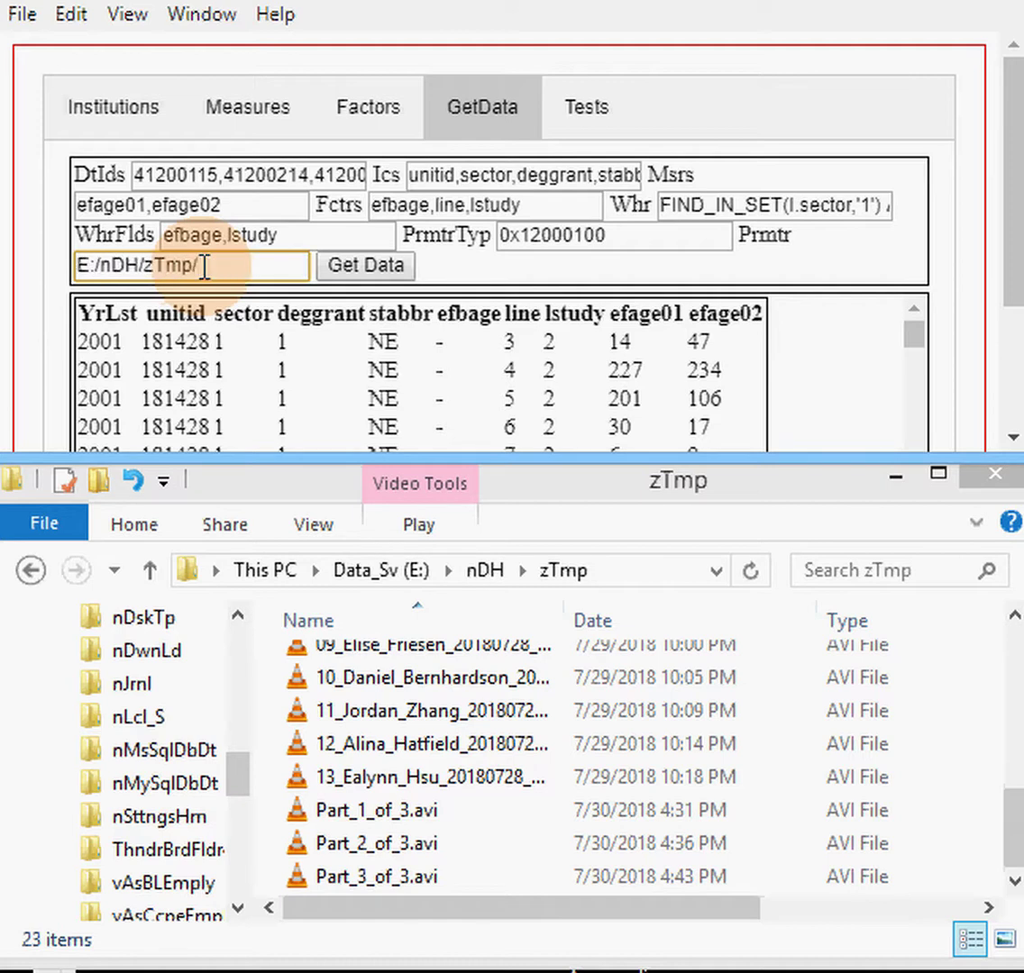
text(ByInstAg.csv)
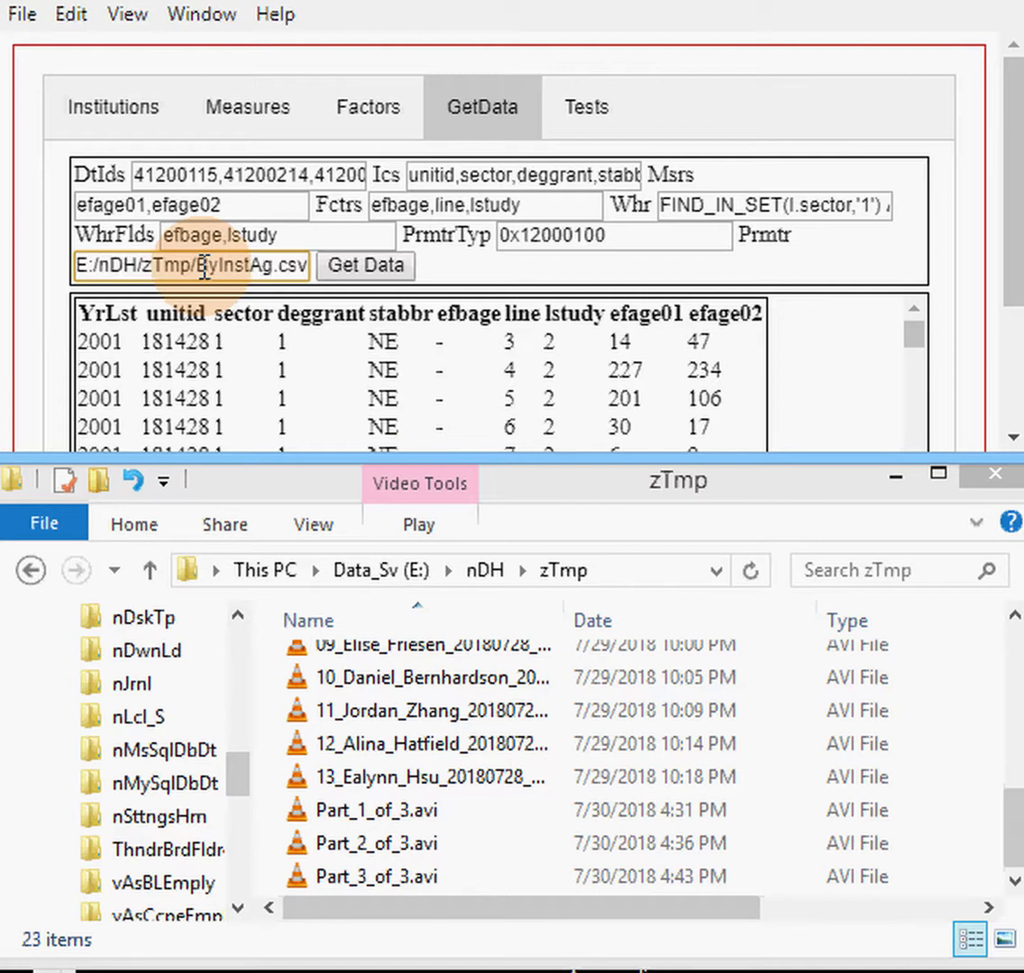
click(357, 267)
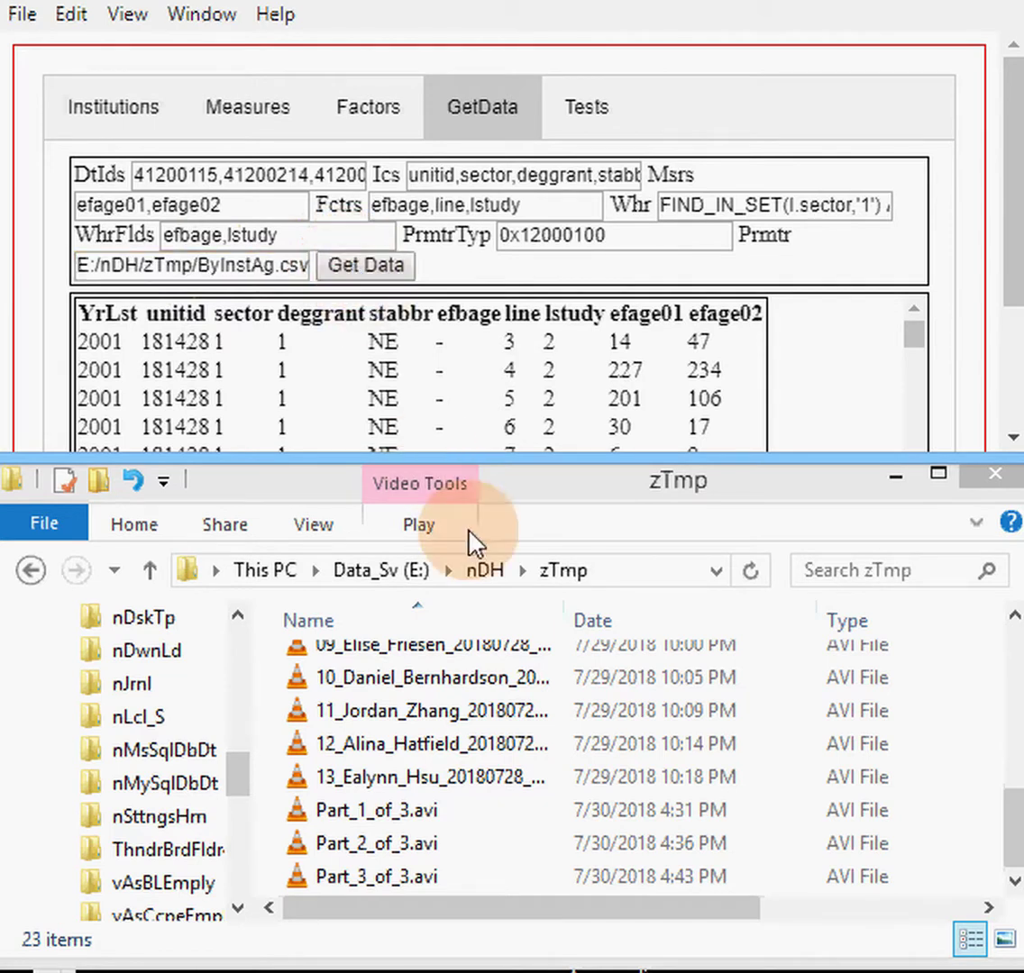
click(454, 821)
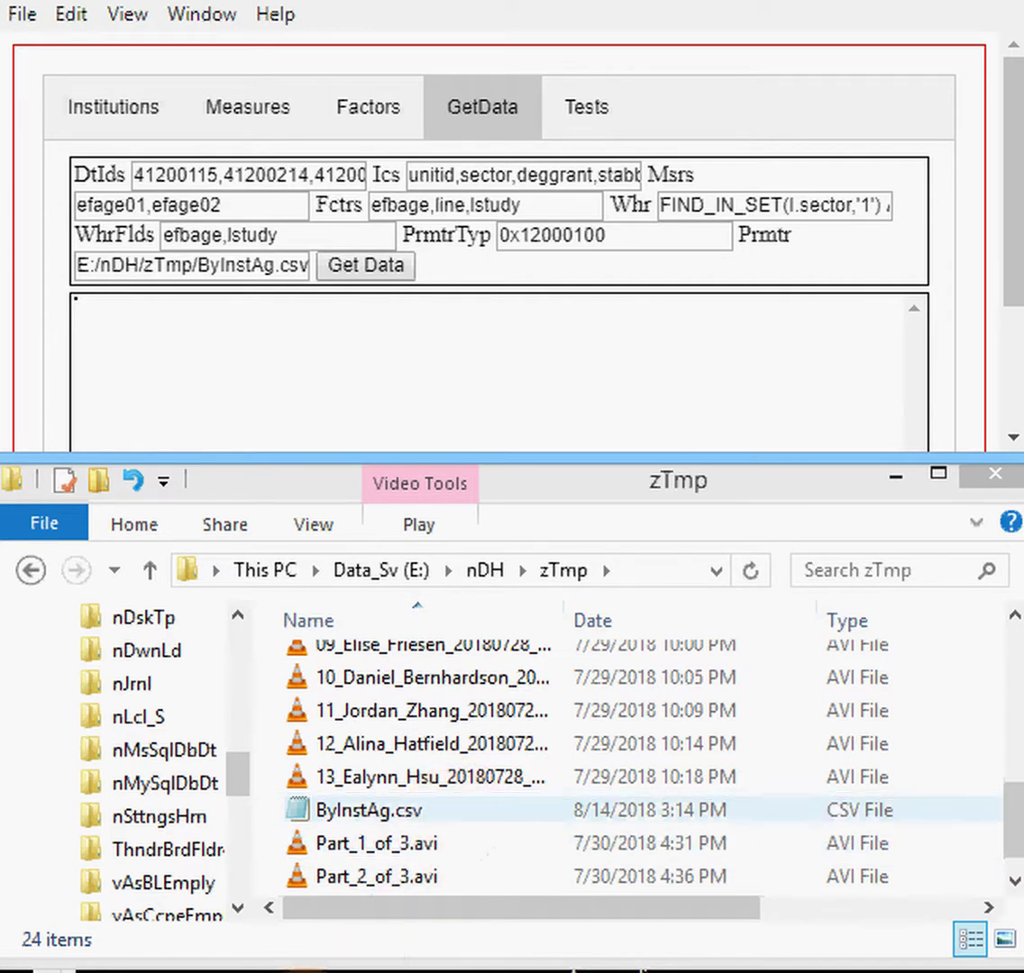
click(514, 483)
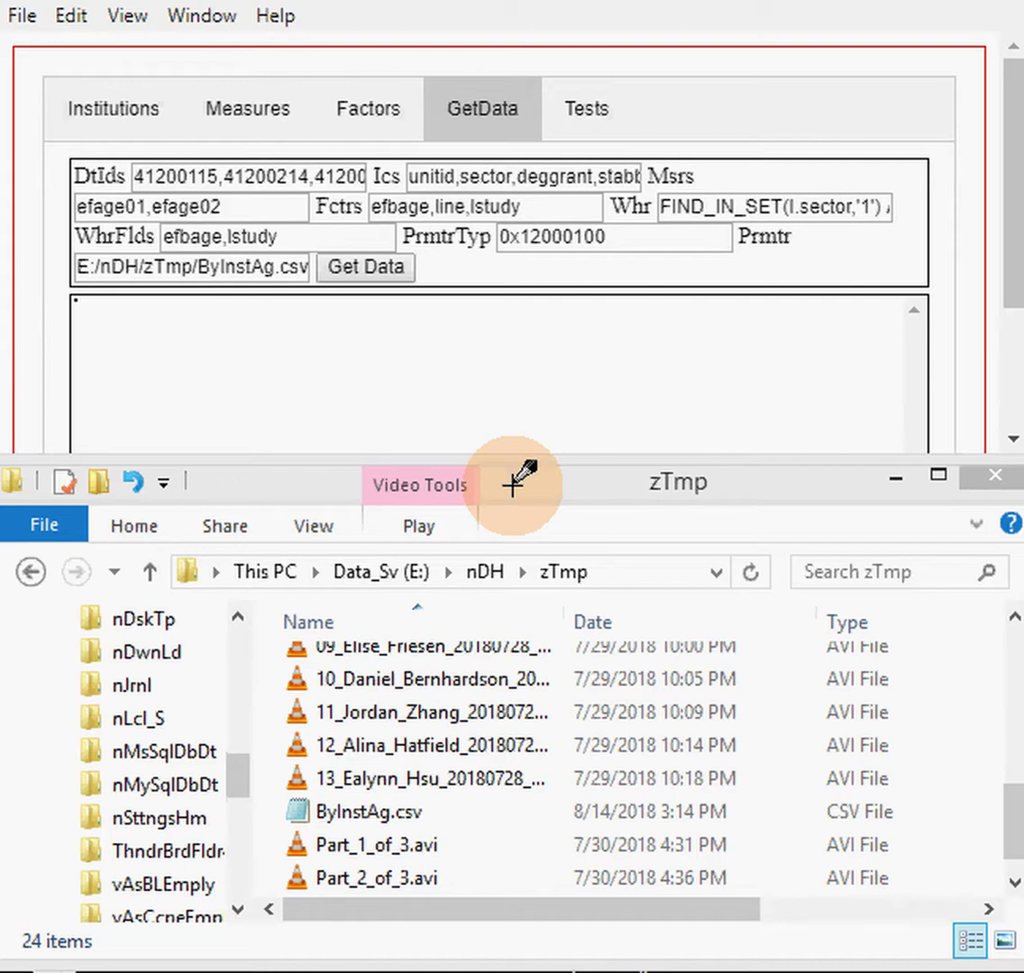
- Exclude the efbage and line factors, and load the revised selection into the data request with Ready for GetData
click(377, 133)
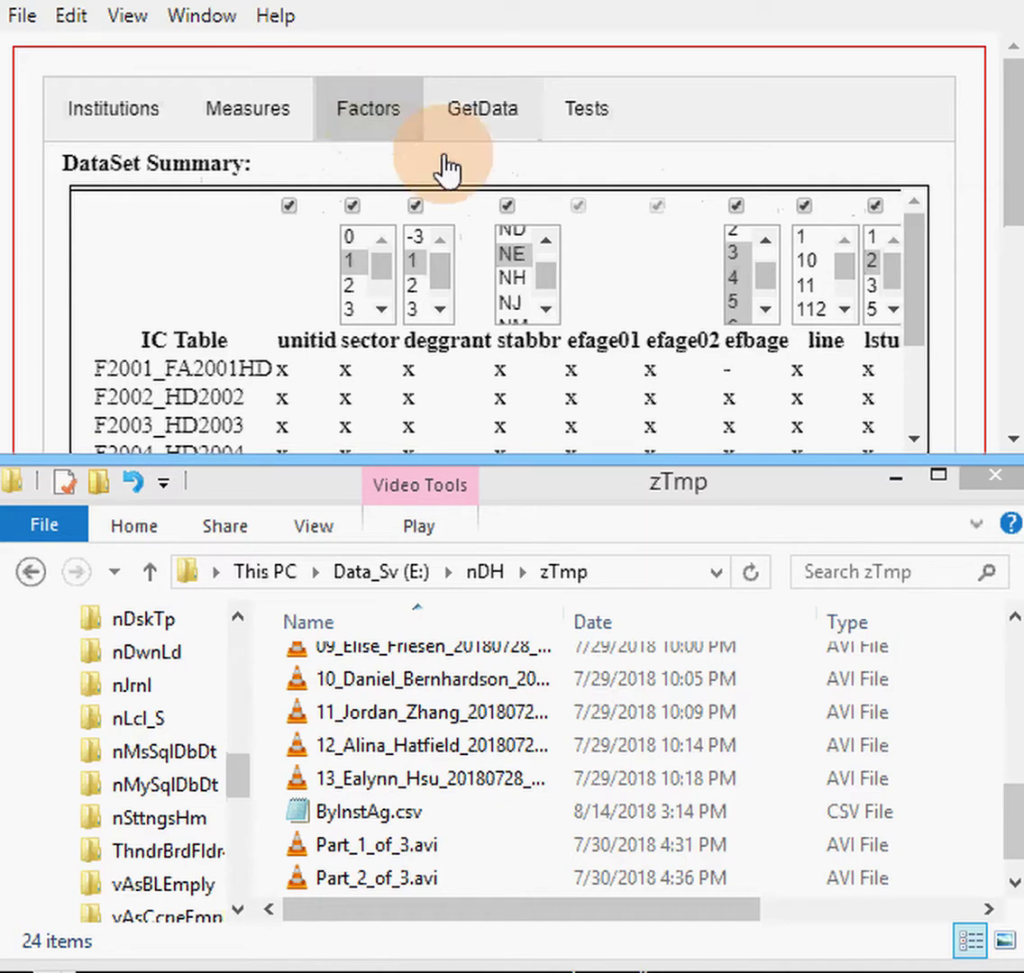
click(736, 206)
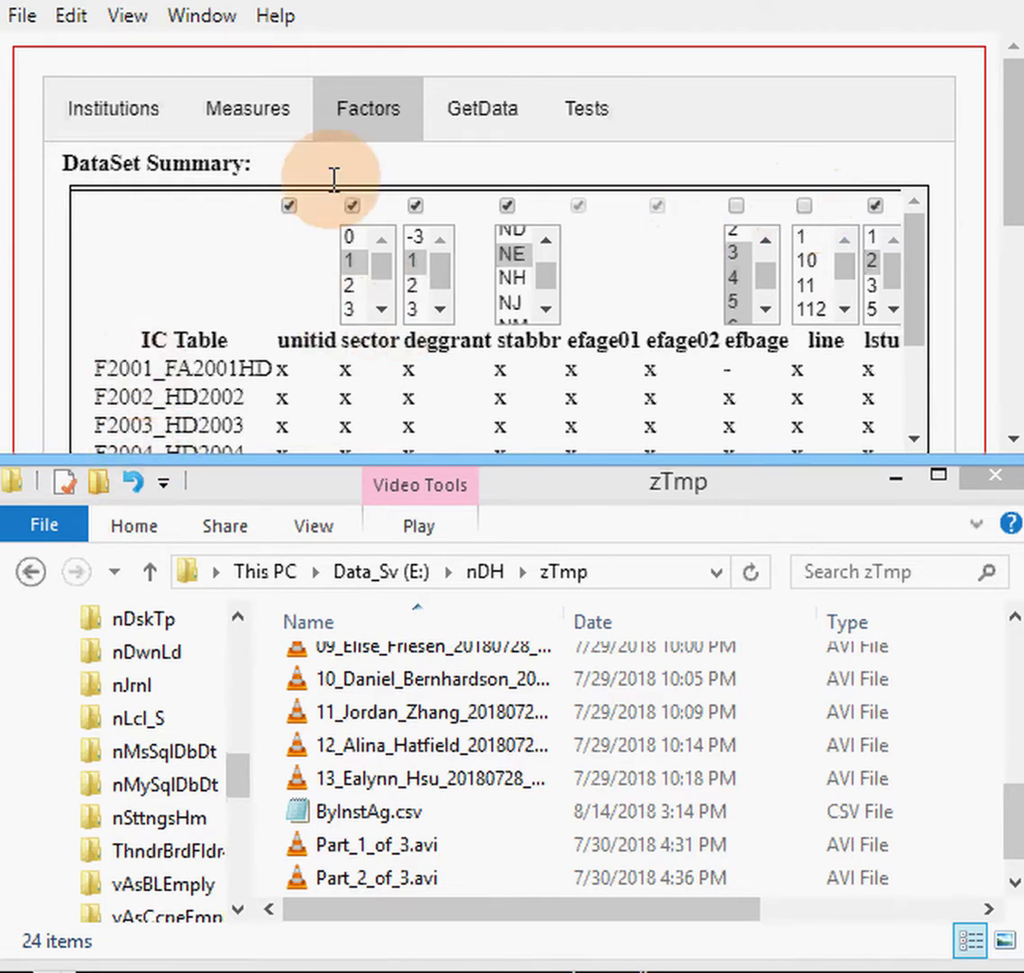
click(600, 110)
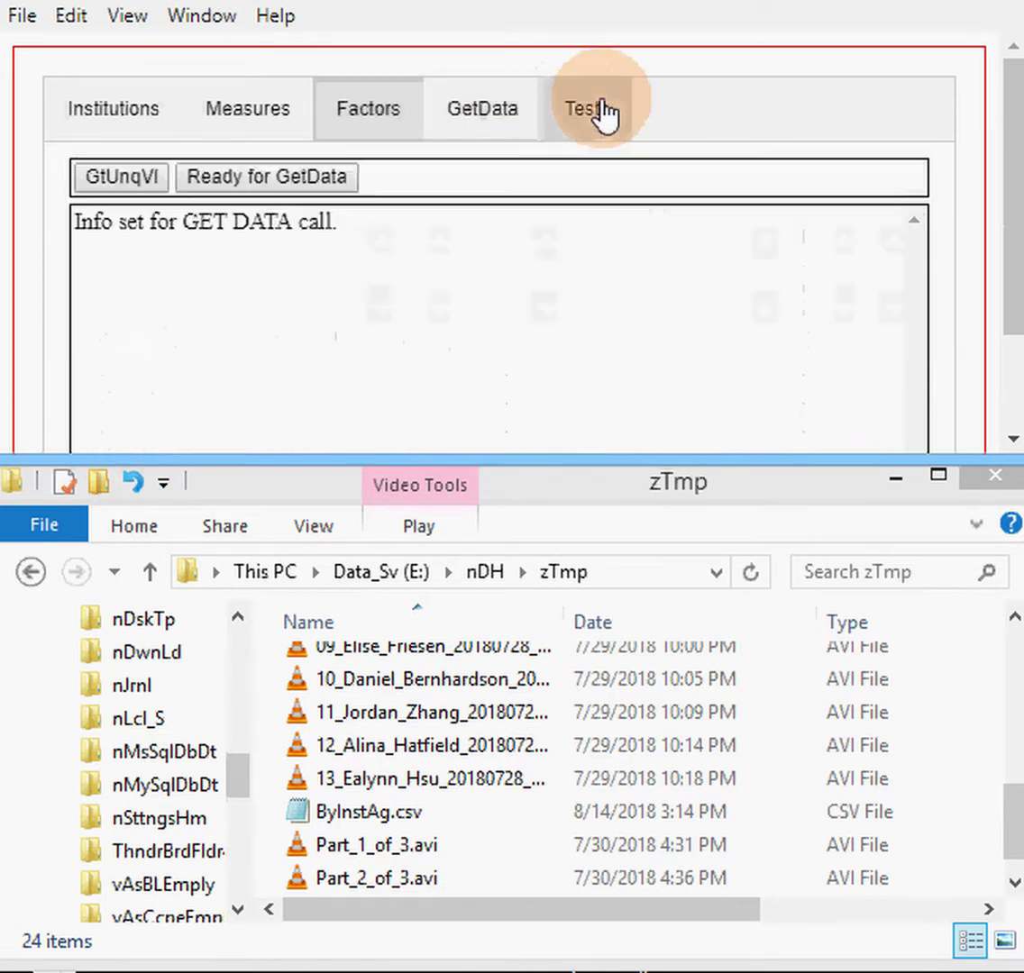
click(227, 193)
click(470, 136)
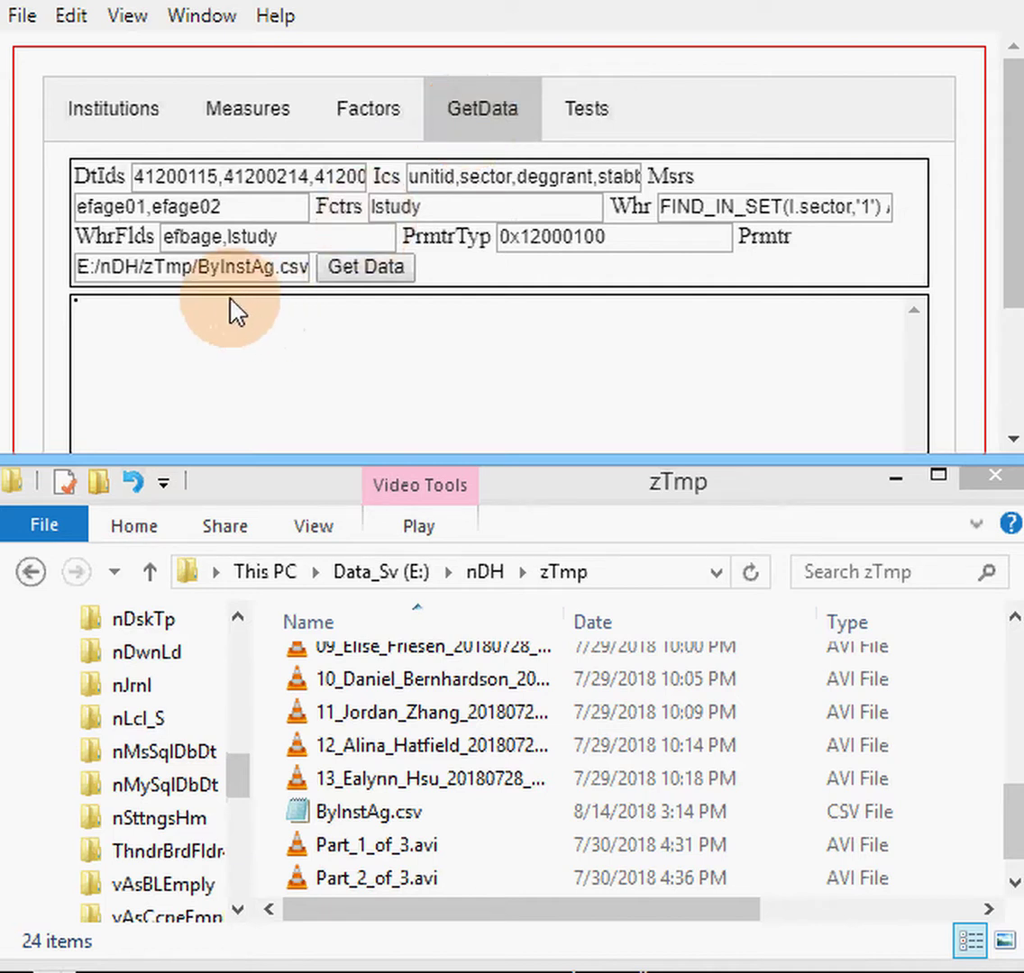
- Change the Prmtr output path to E:/nDH/zTmp/ByInst.csv and export the data to that file
click(251, 268)
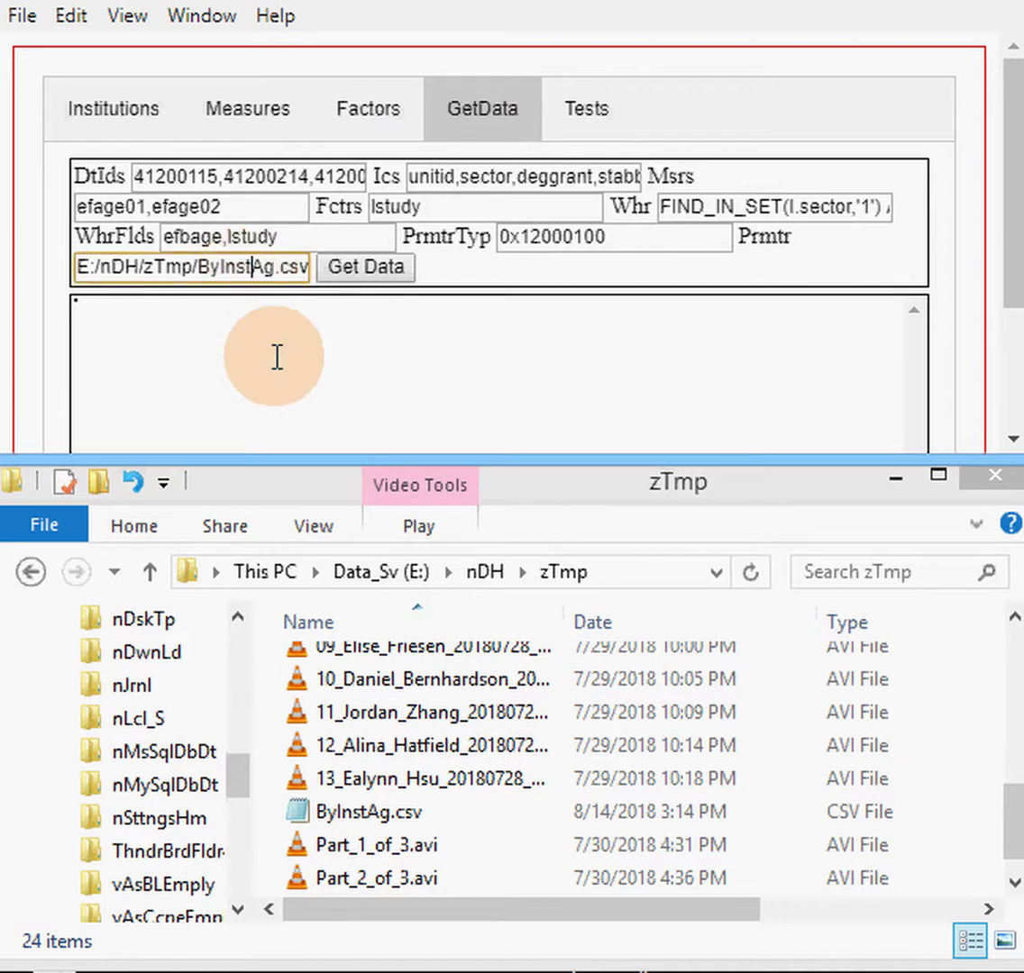
key(BackSpace)
key(BackSpace)
click(367, 270)
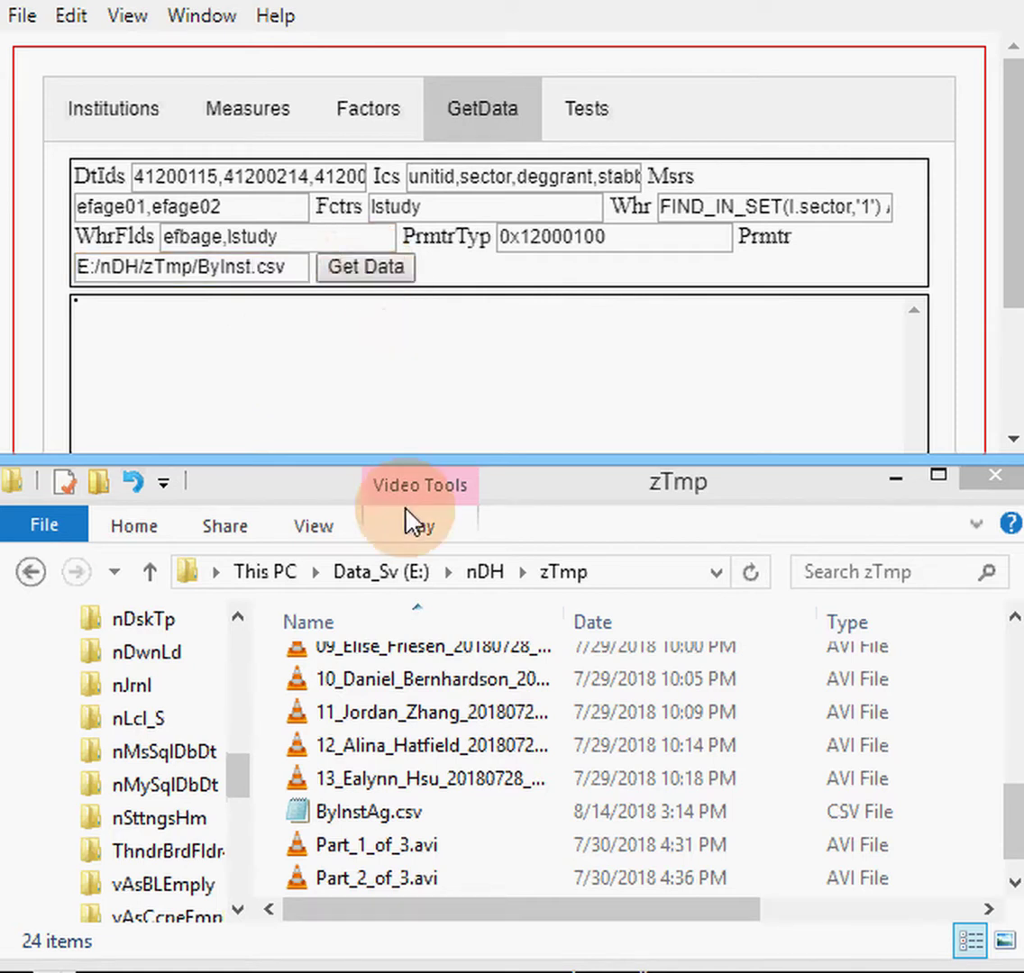
click(414, 575)
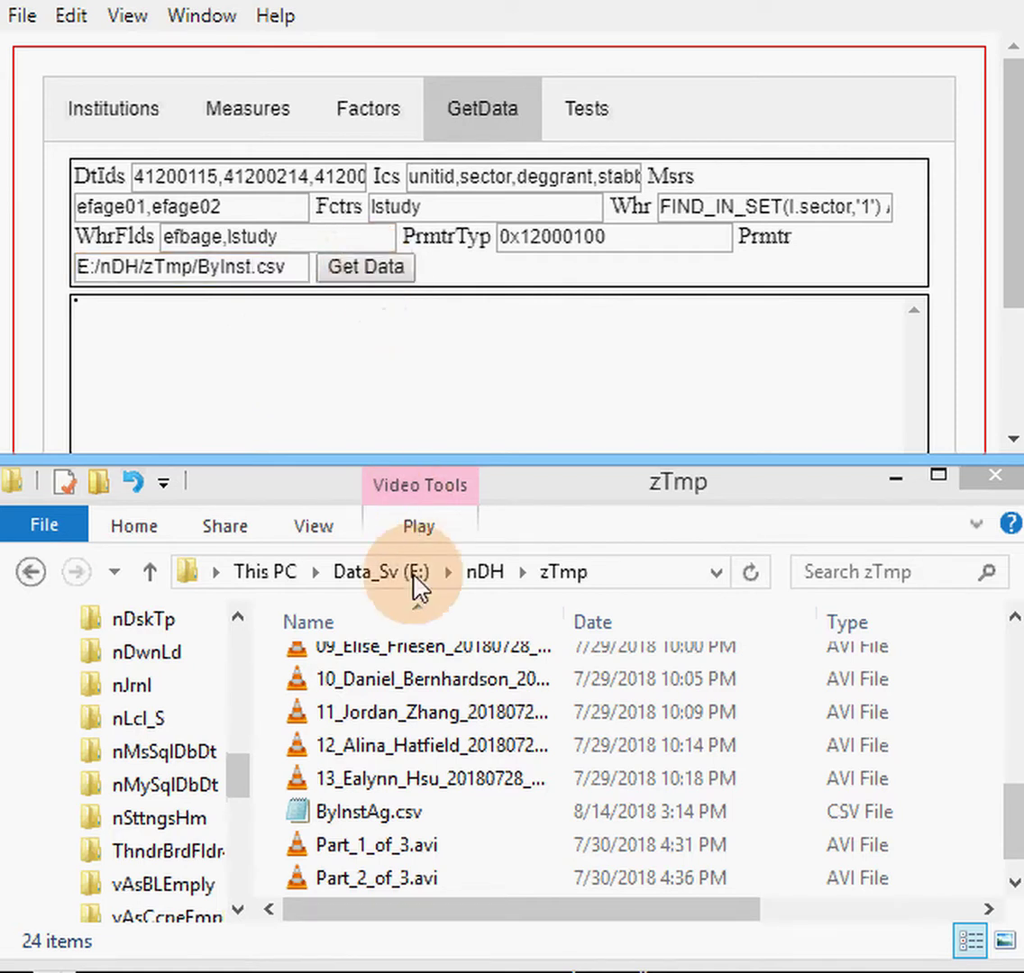
click(442, 846)
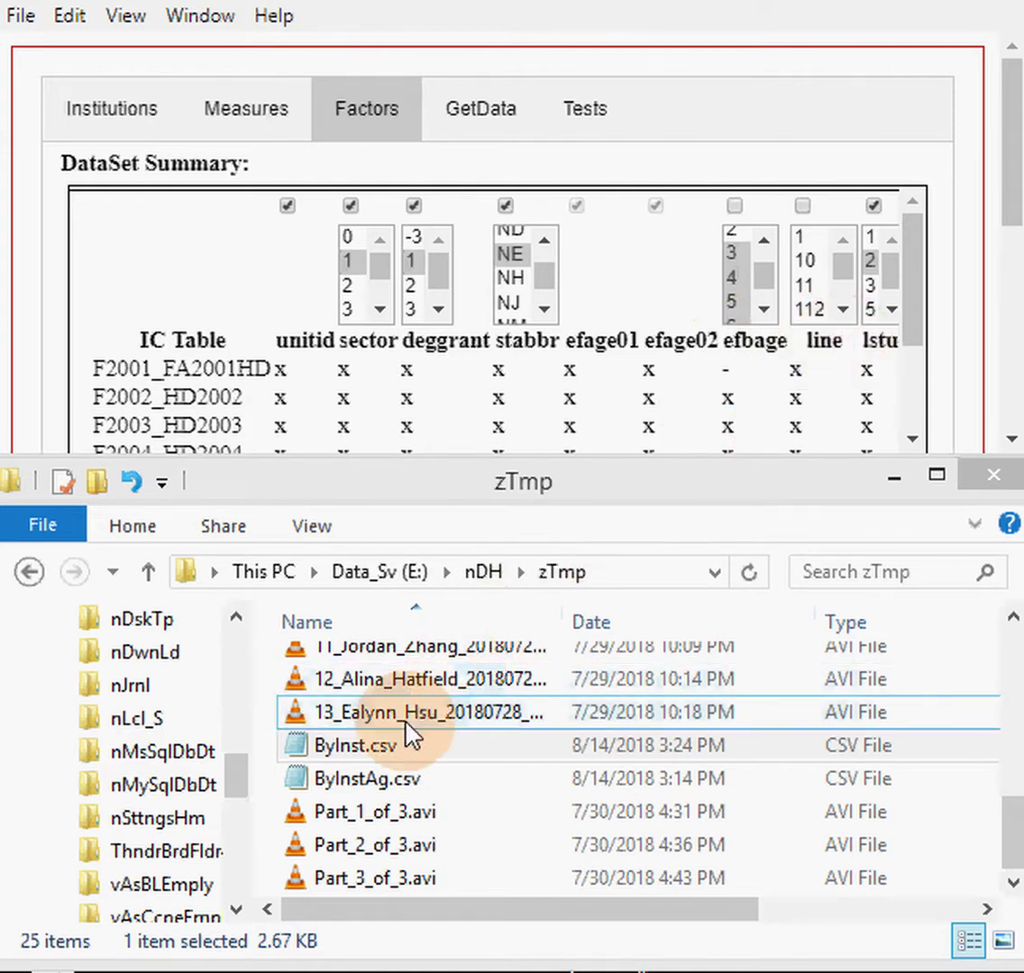
- Open ByInst.csv in LibreOffice Calc with the default import settings, and widen the unitid column to show full IDs
click(401, 748)
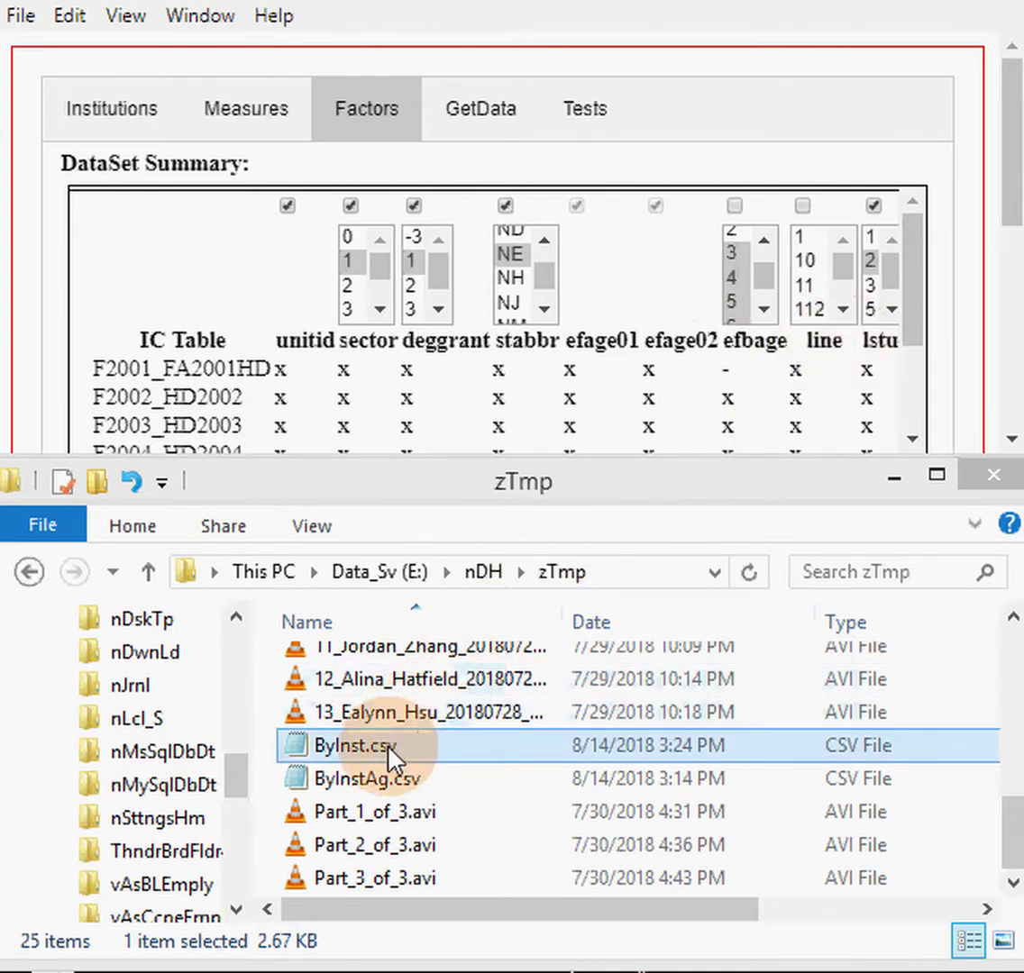
right_click(391, 758)
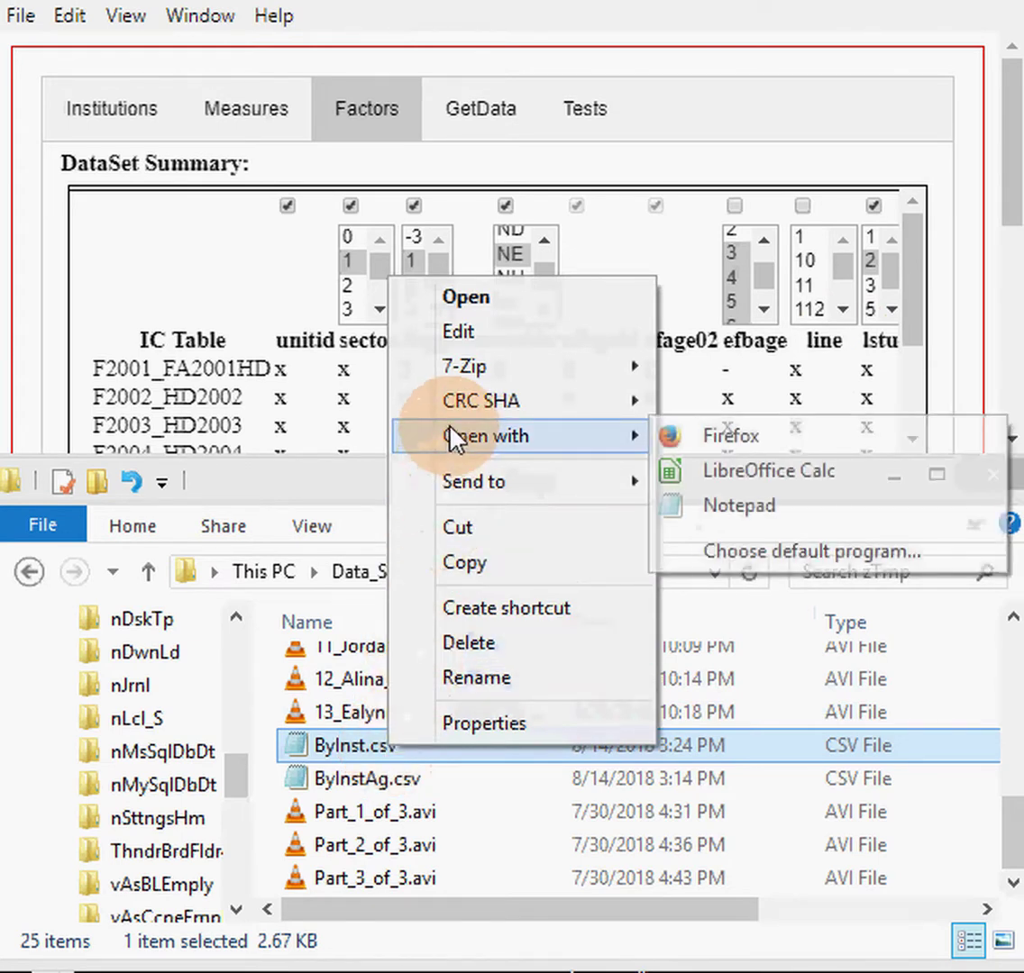
mouse_move(608, 448)
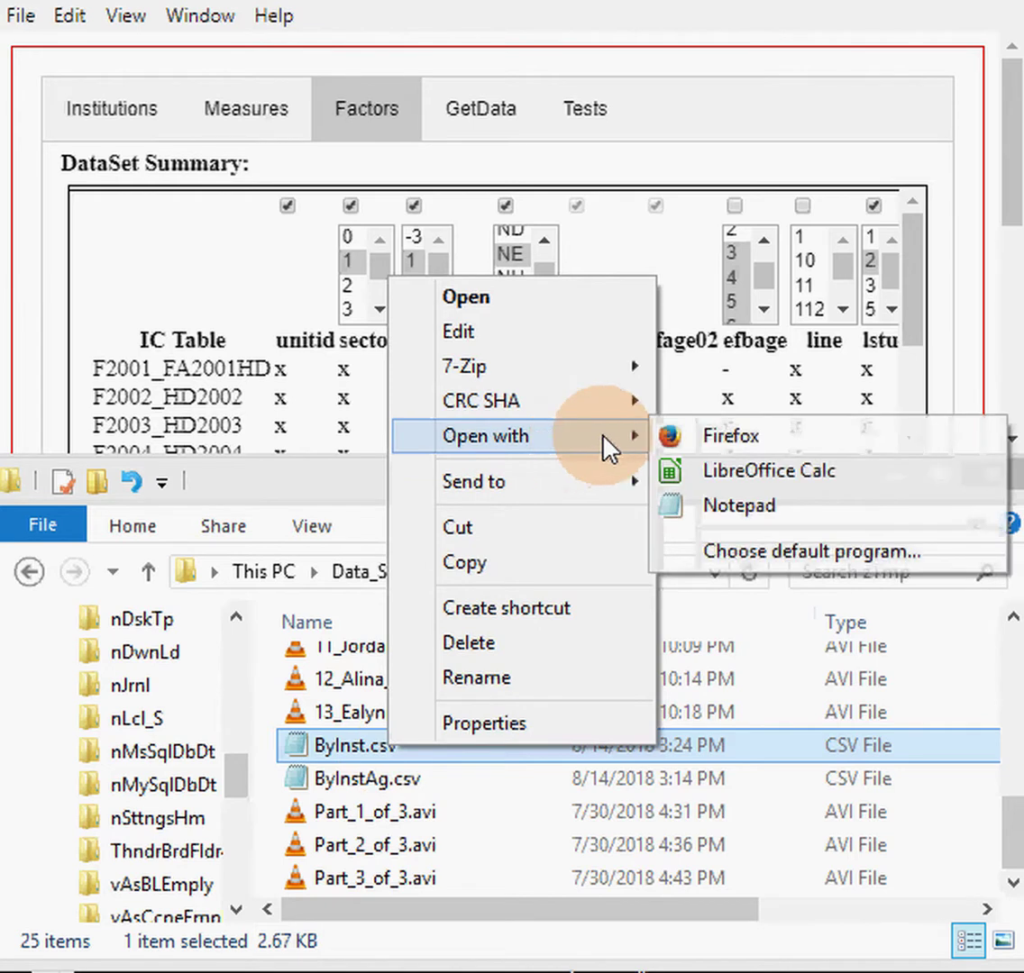
click(719, 470)
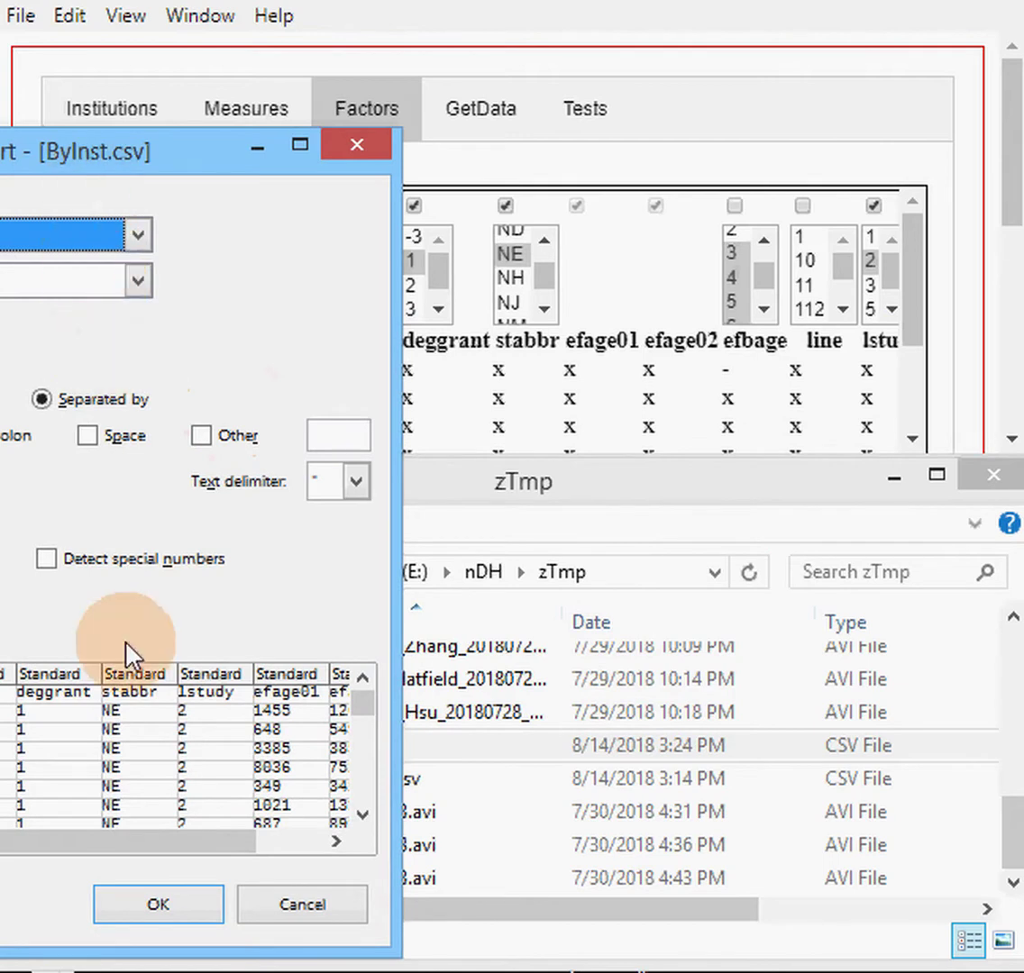
click(177, 890)
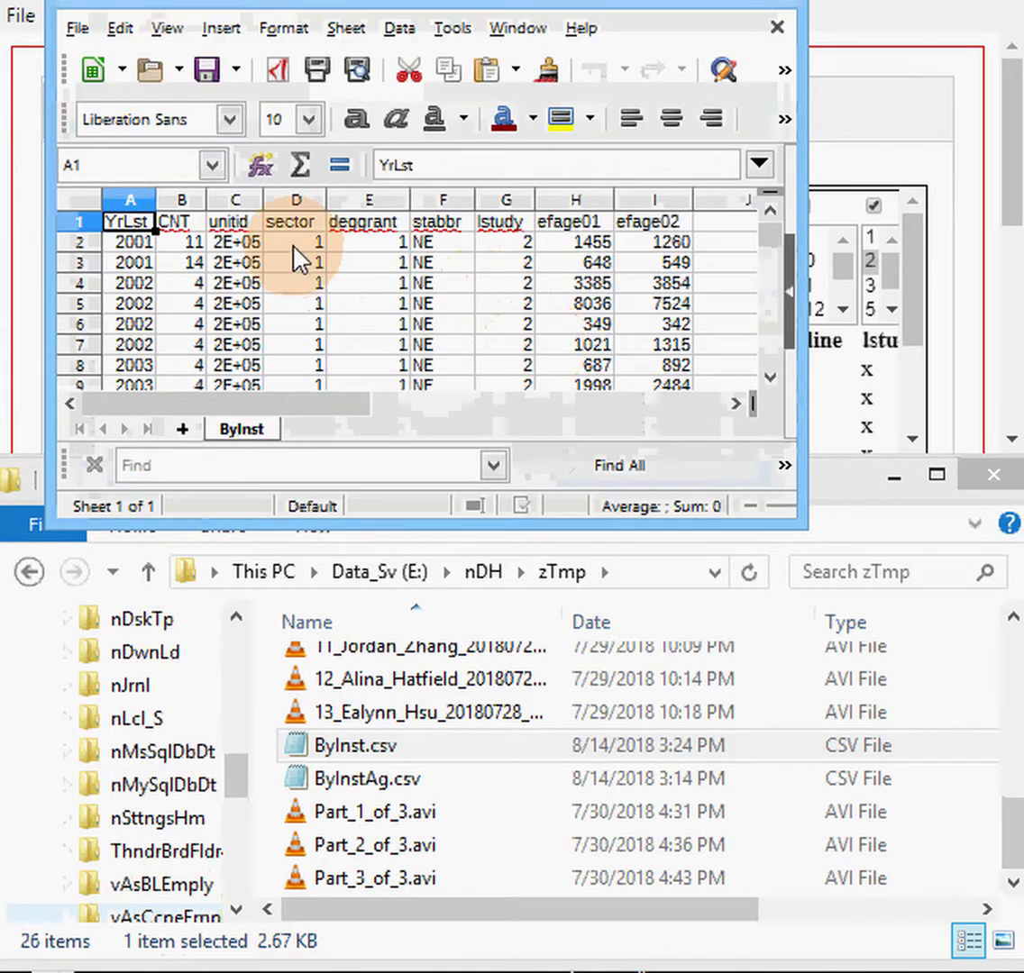
drag(260, 202, 277, 198)
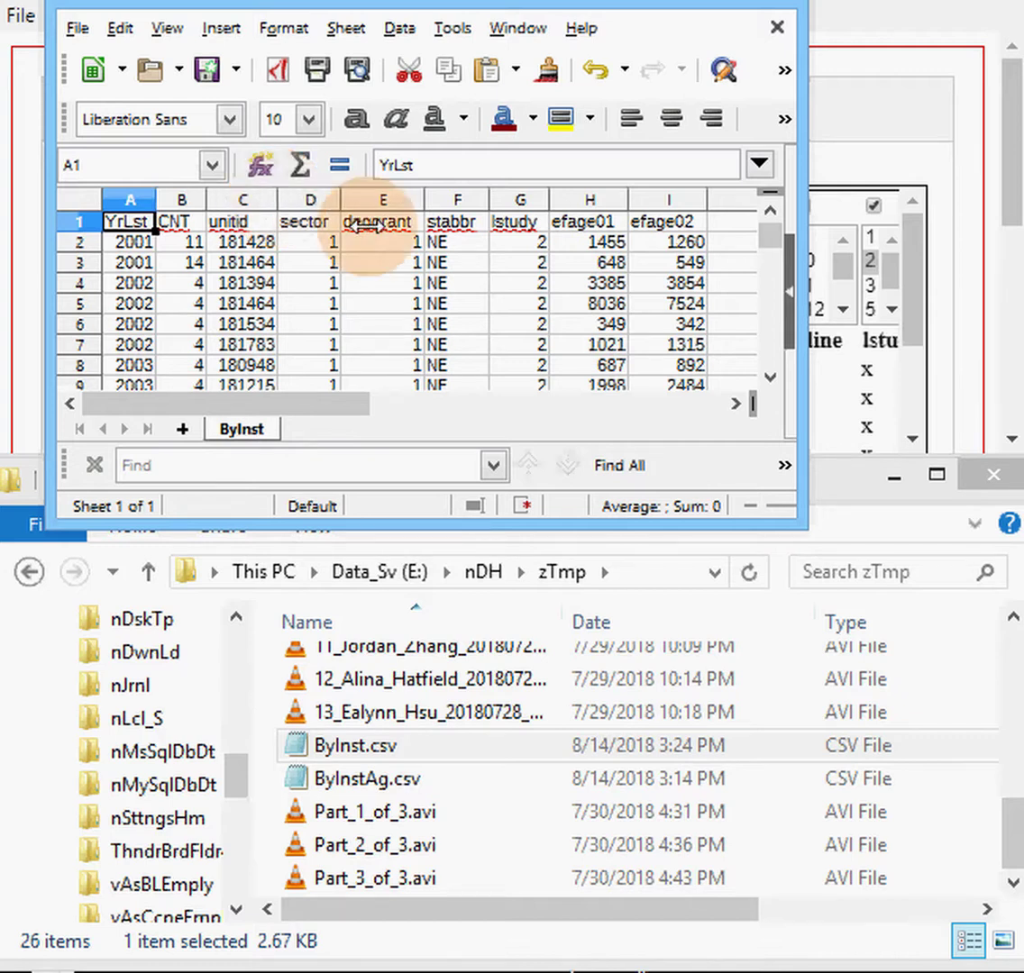
- Find the 2003 record for unitid 181464 in the ByInst sheet and select its whole row, row 12
click(770, 379)
click(770, 378)
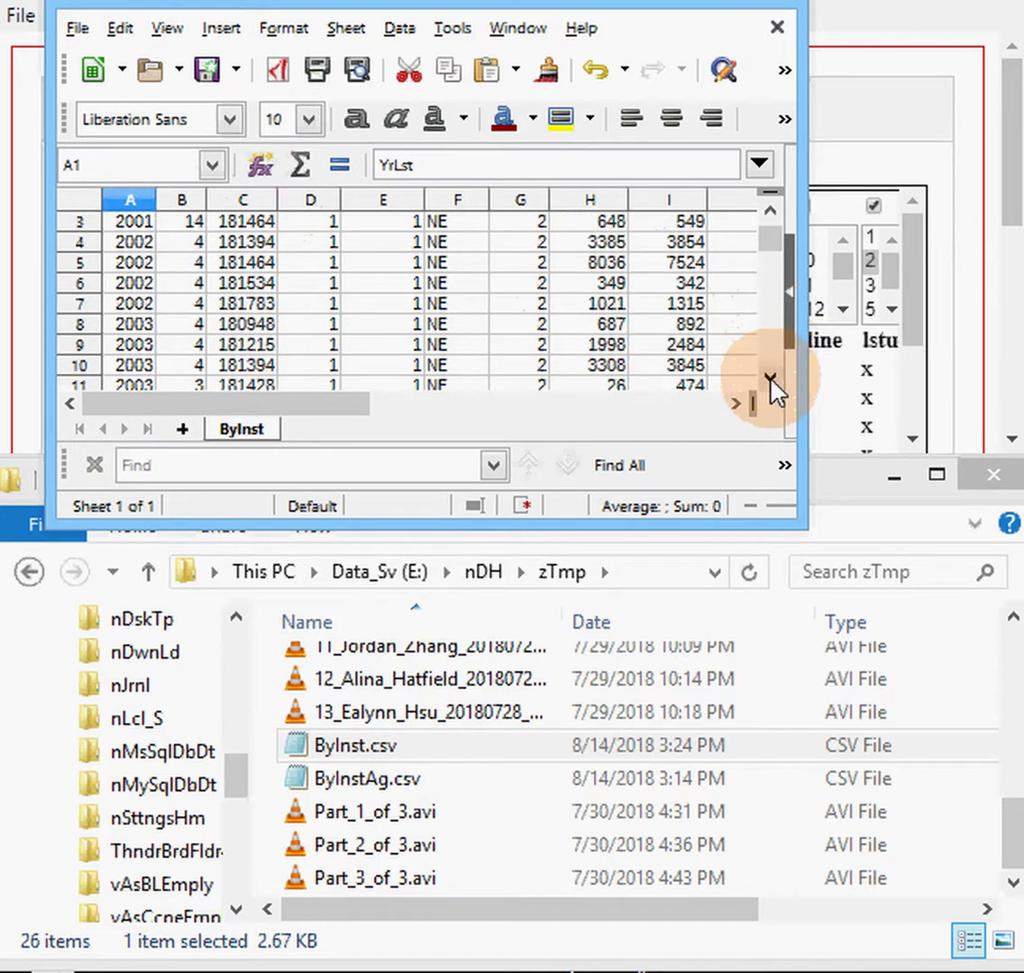
click(769, 379)
click(770, 378)
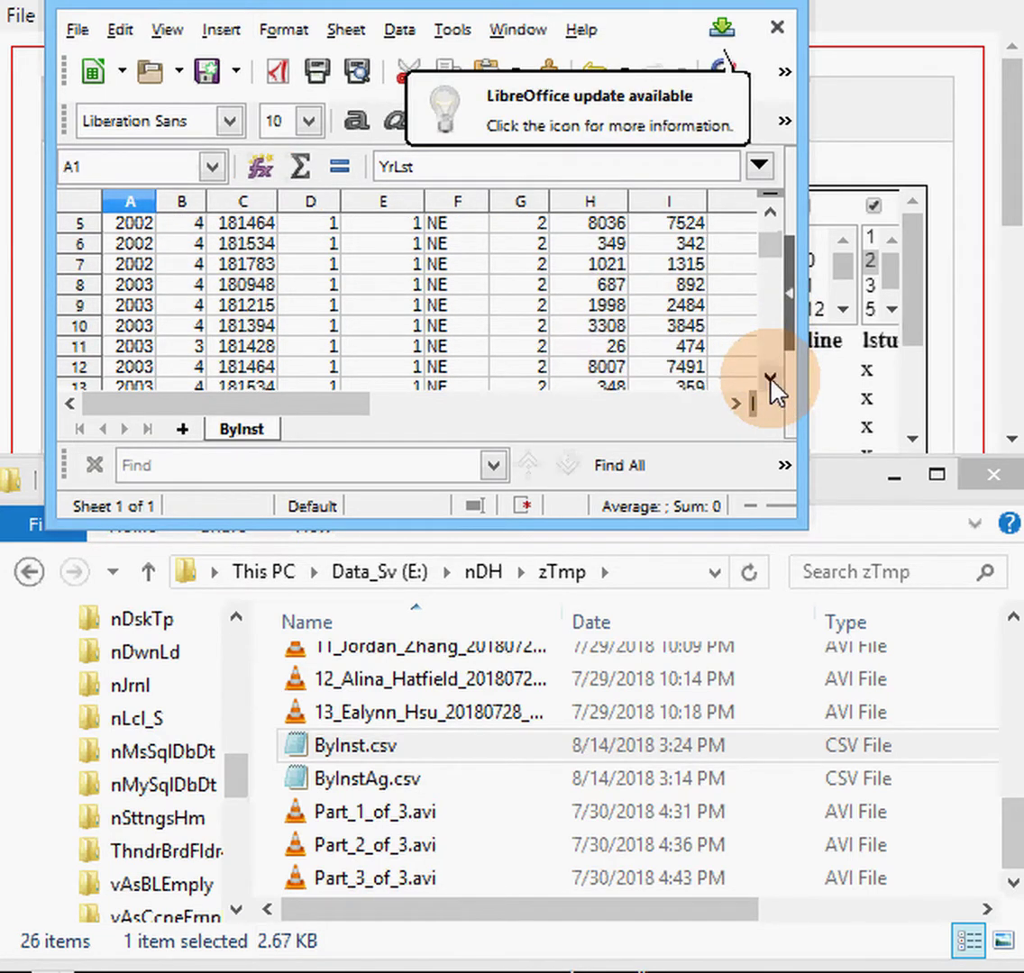
click(770, 378)
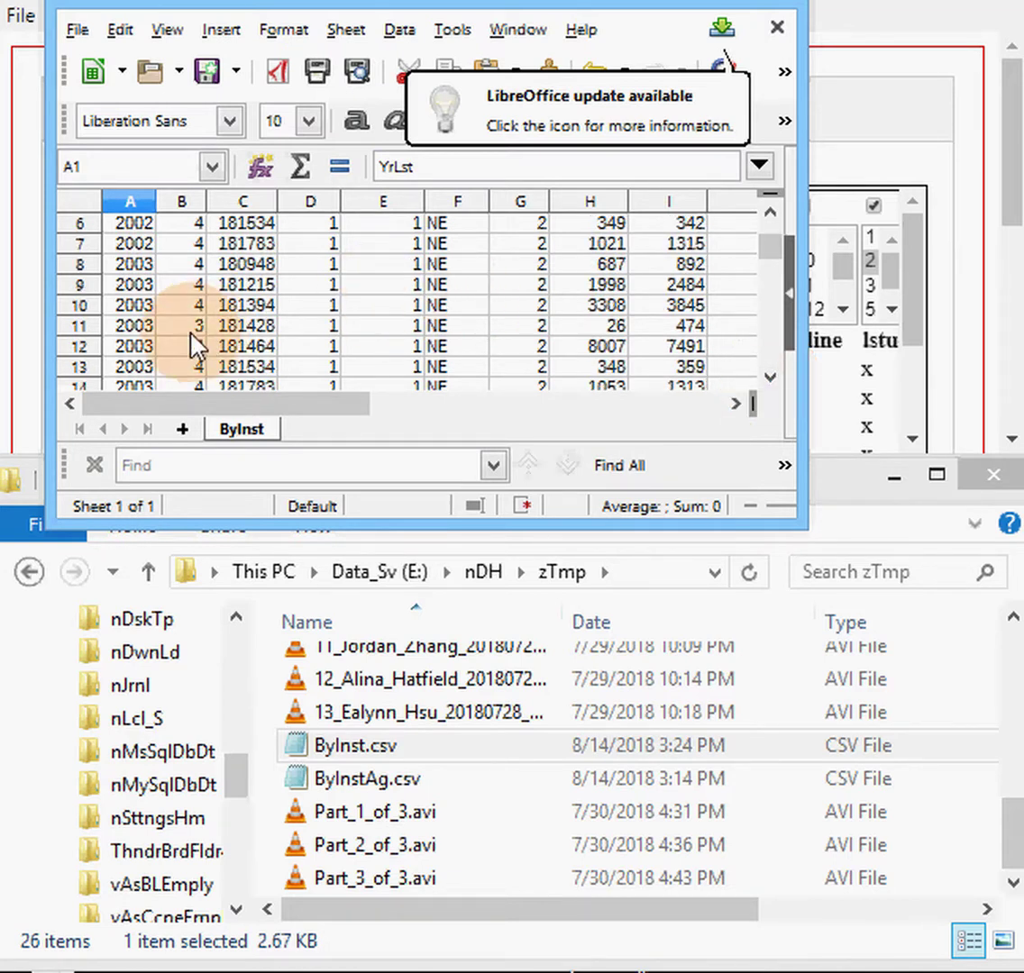
click(83, 344)
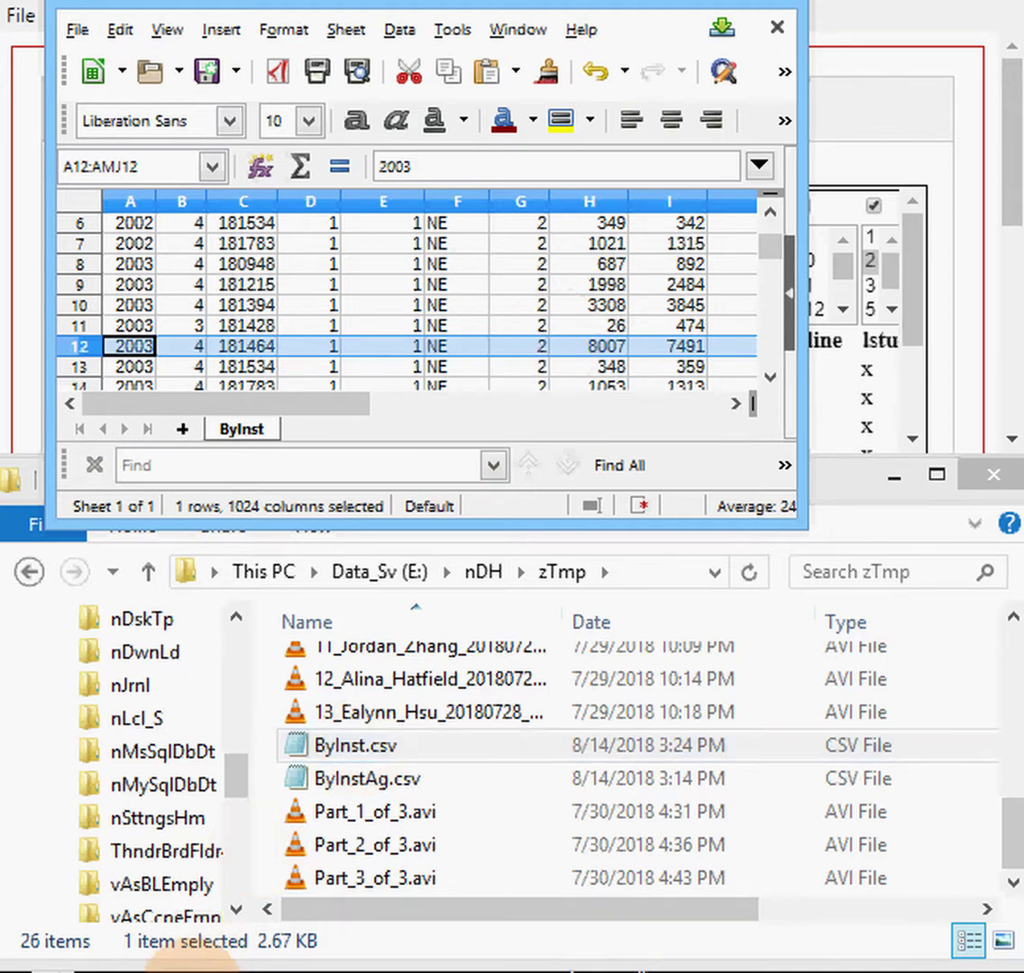
- Open ByInstAg.csv from the zTmp folder in LibreOffice Calc with the default import settings, and widen its unitid column
click(511, 480)
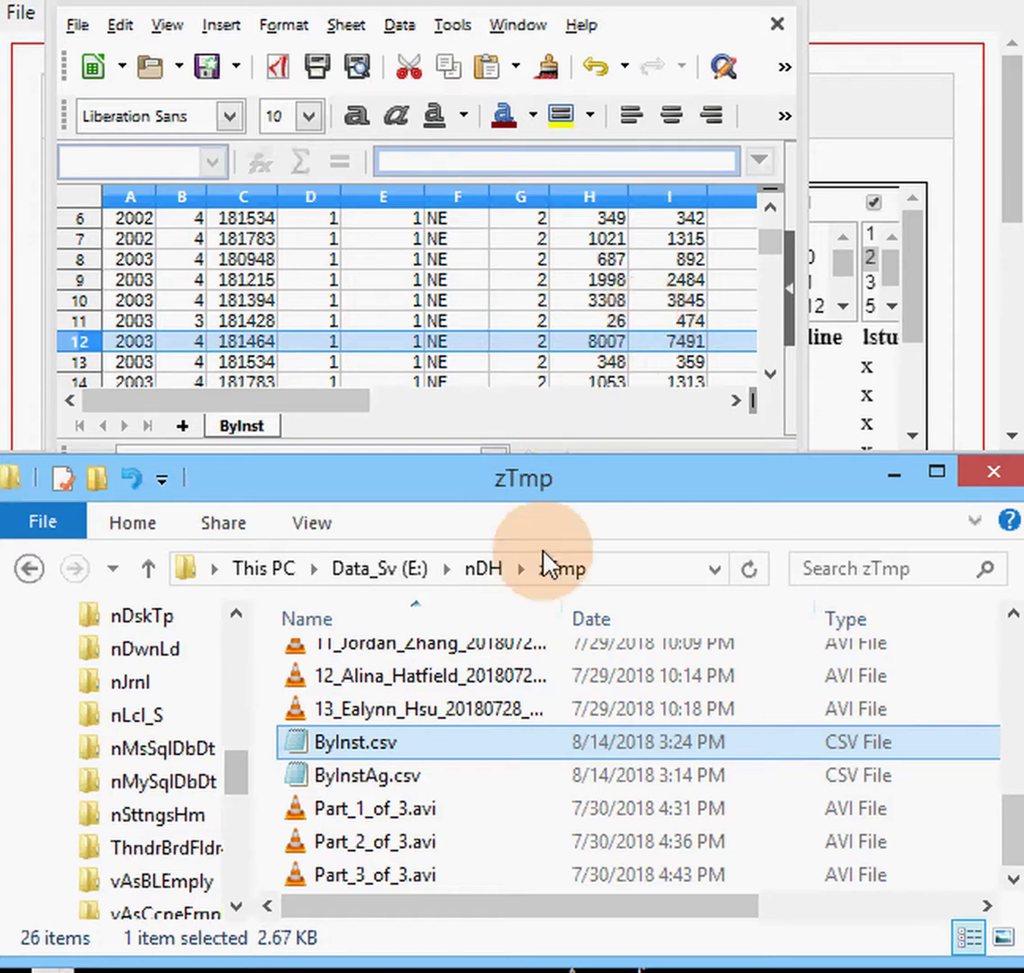
click(402, 782)
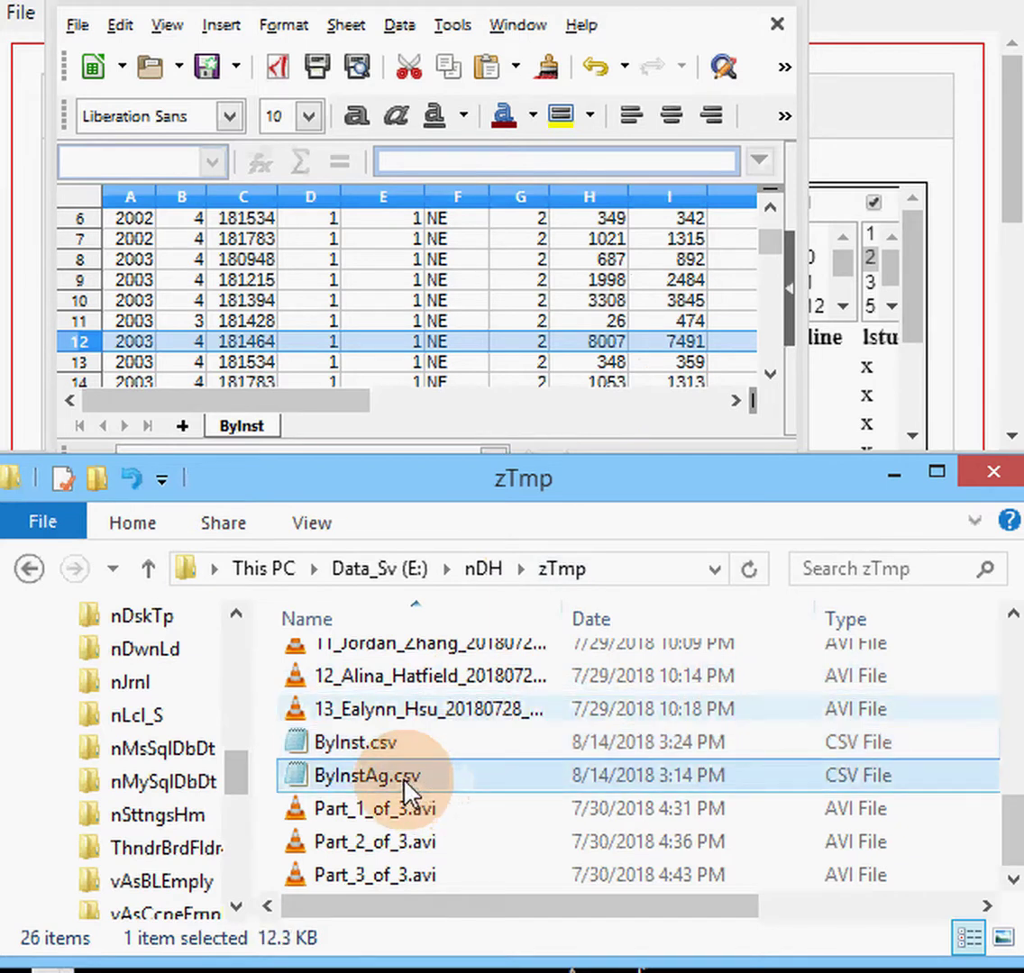
right_click(407, 790)
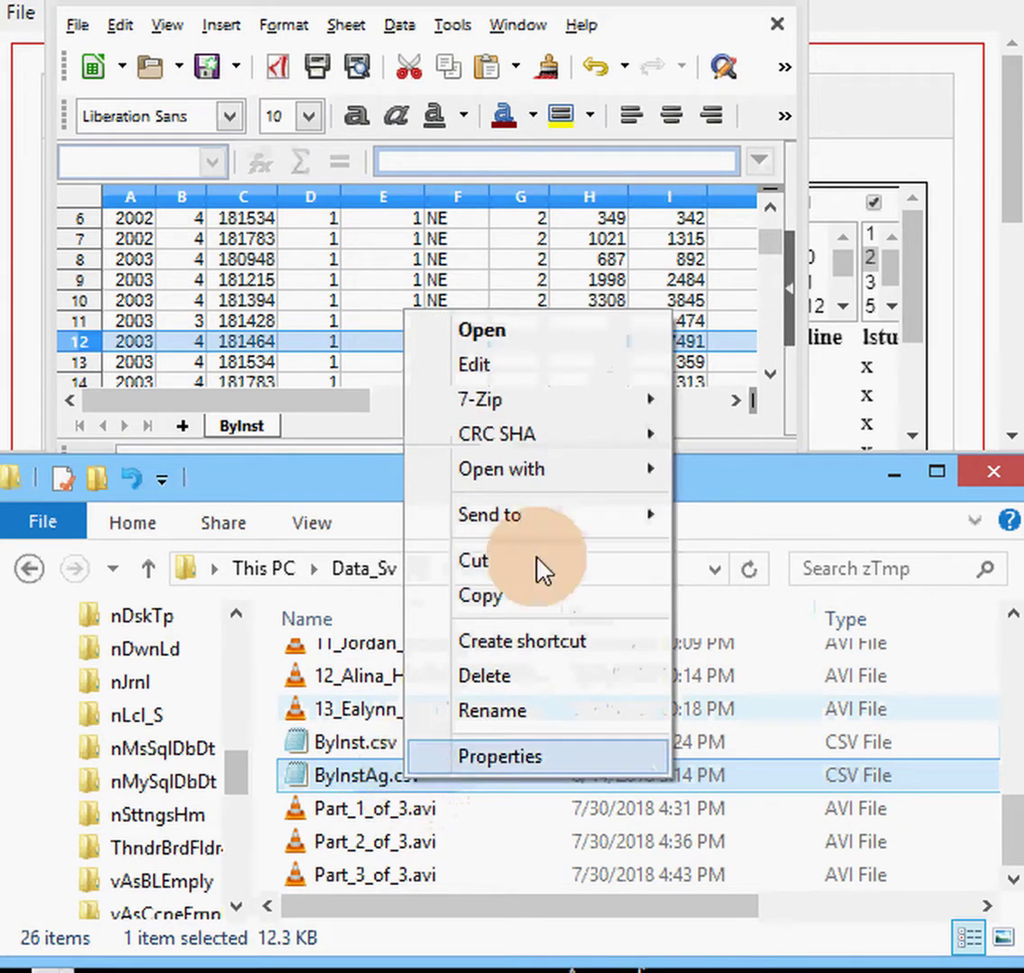
mouse_move(621, 469)
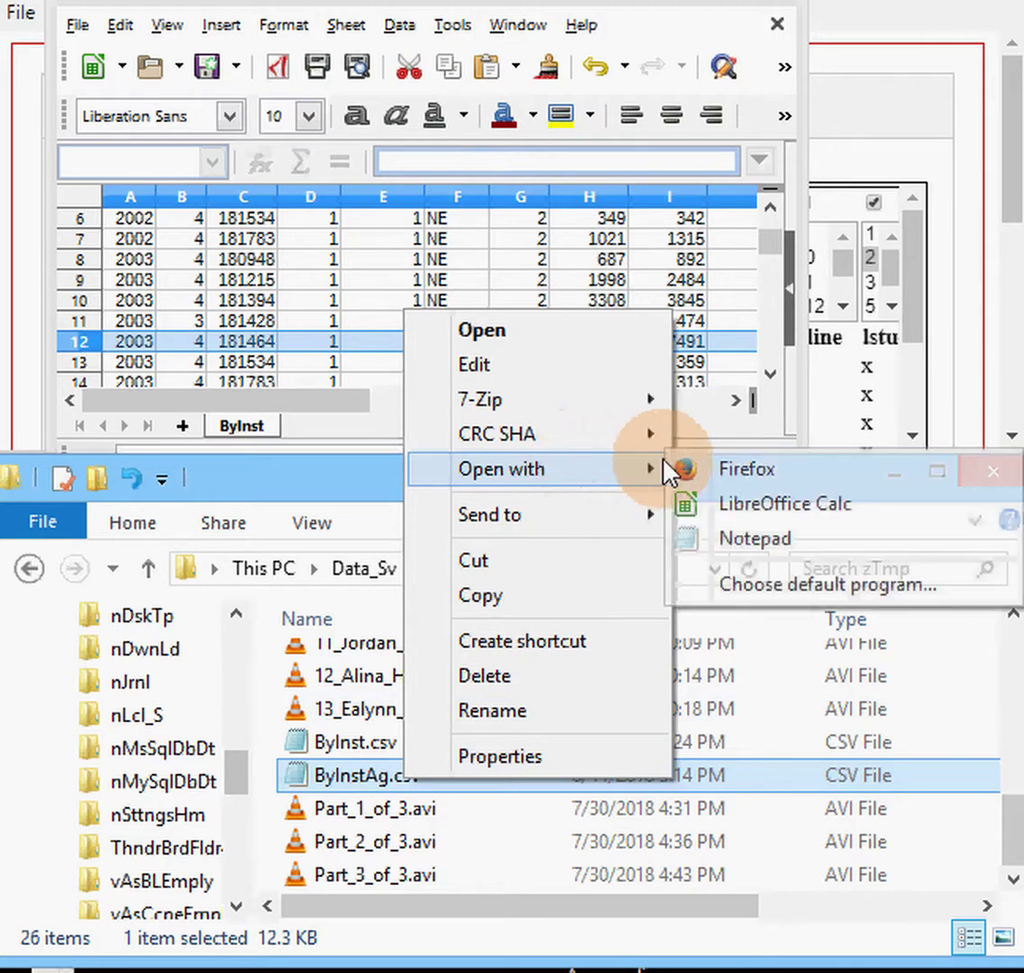
click(703, 508)
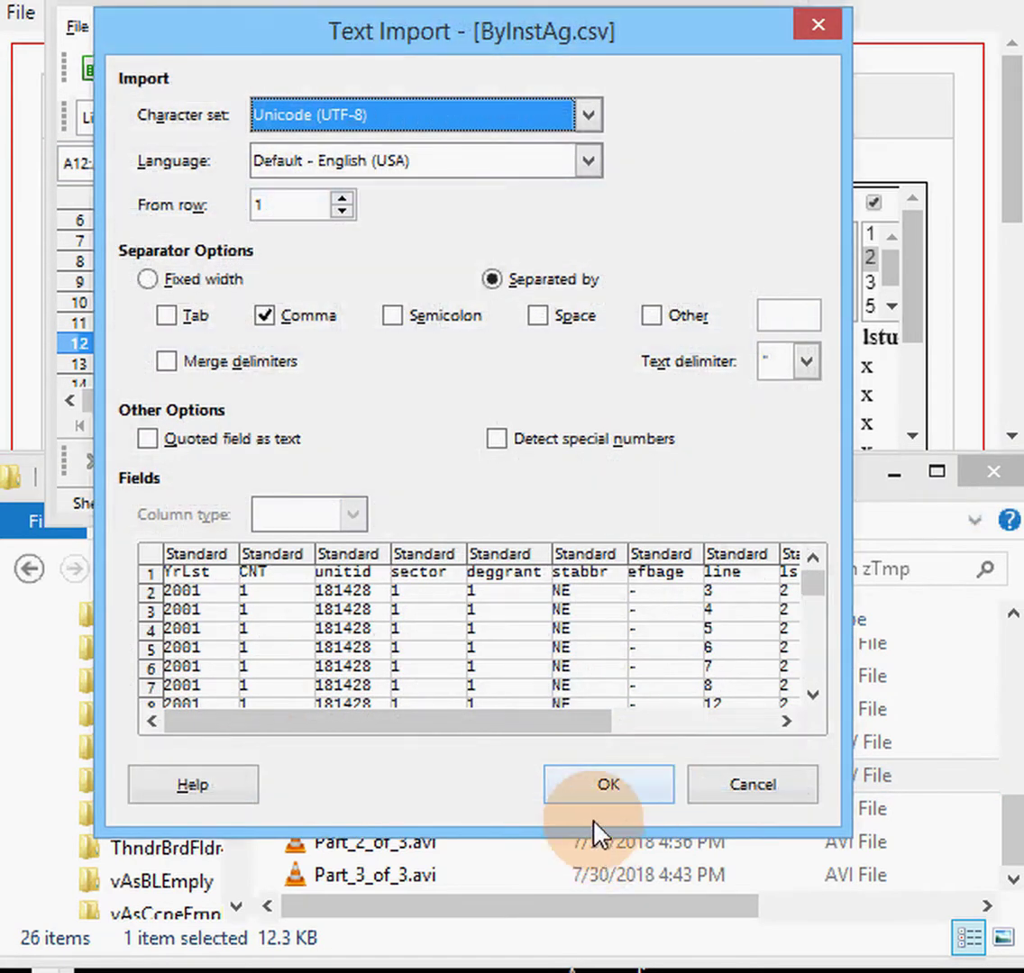
click(609, 793)
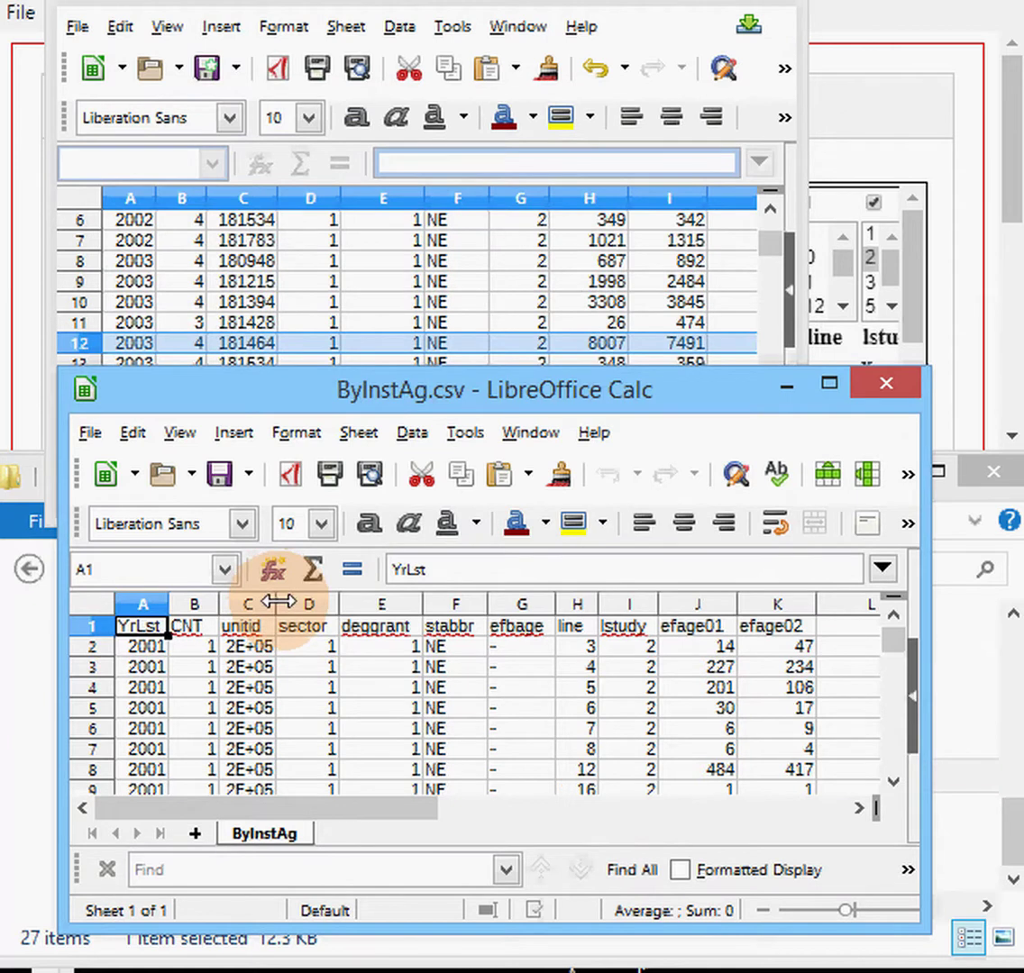
drag(276, 602, 296, 603)
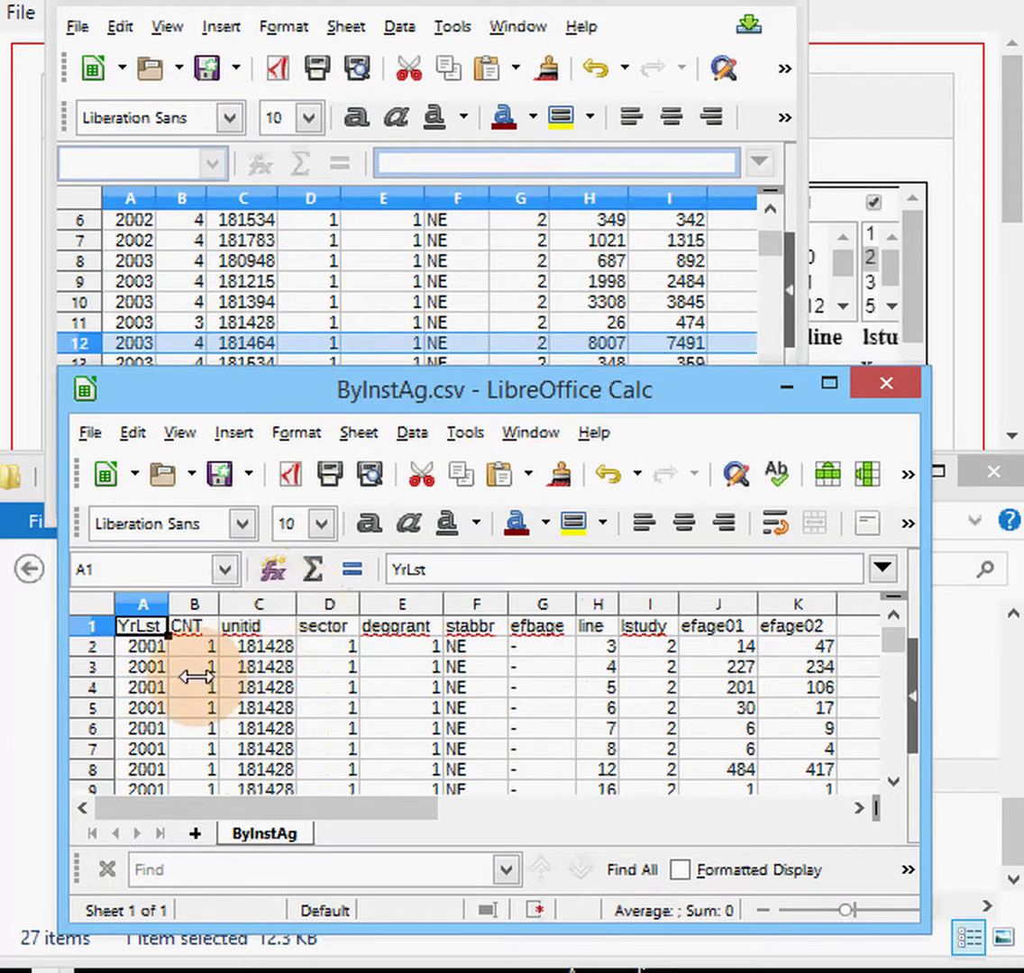
- Freeze the header row and the YrLst column of the ByInstAg sheet at cell B2
click(188, 651)
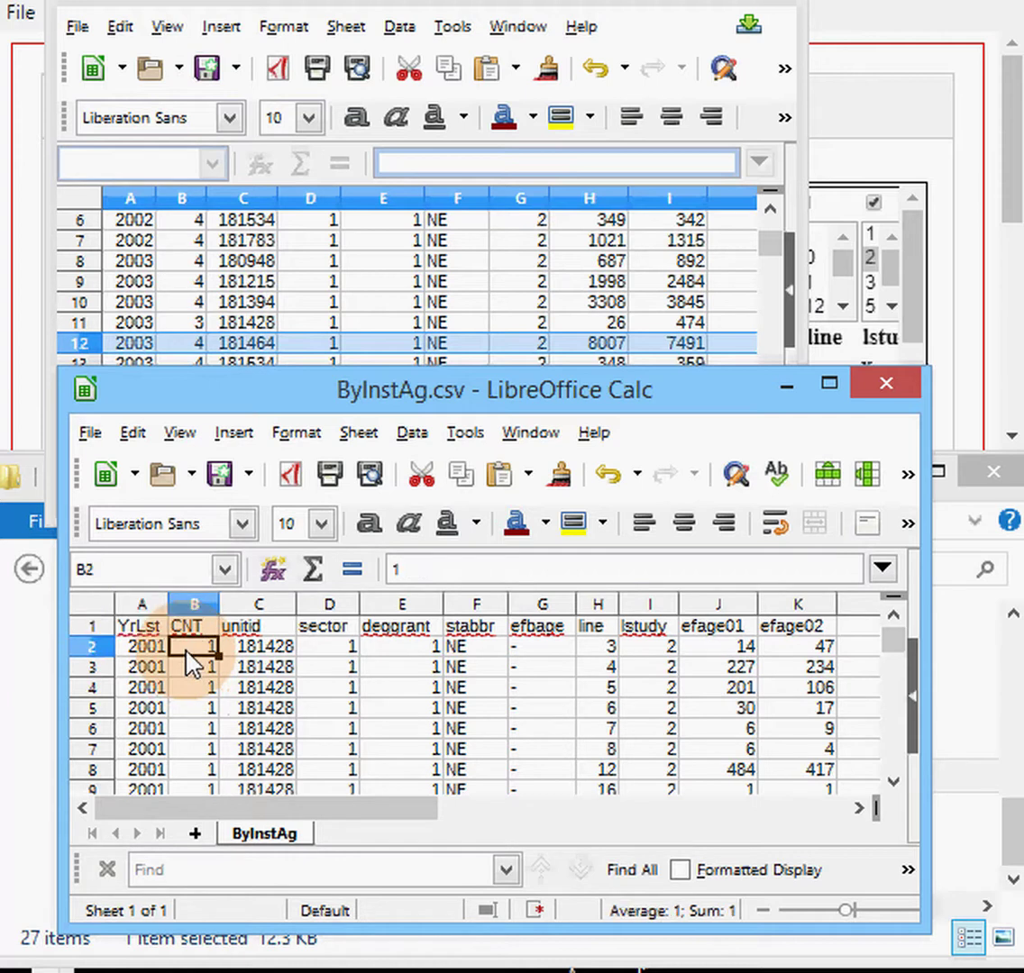
click(185, 437)
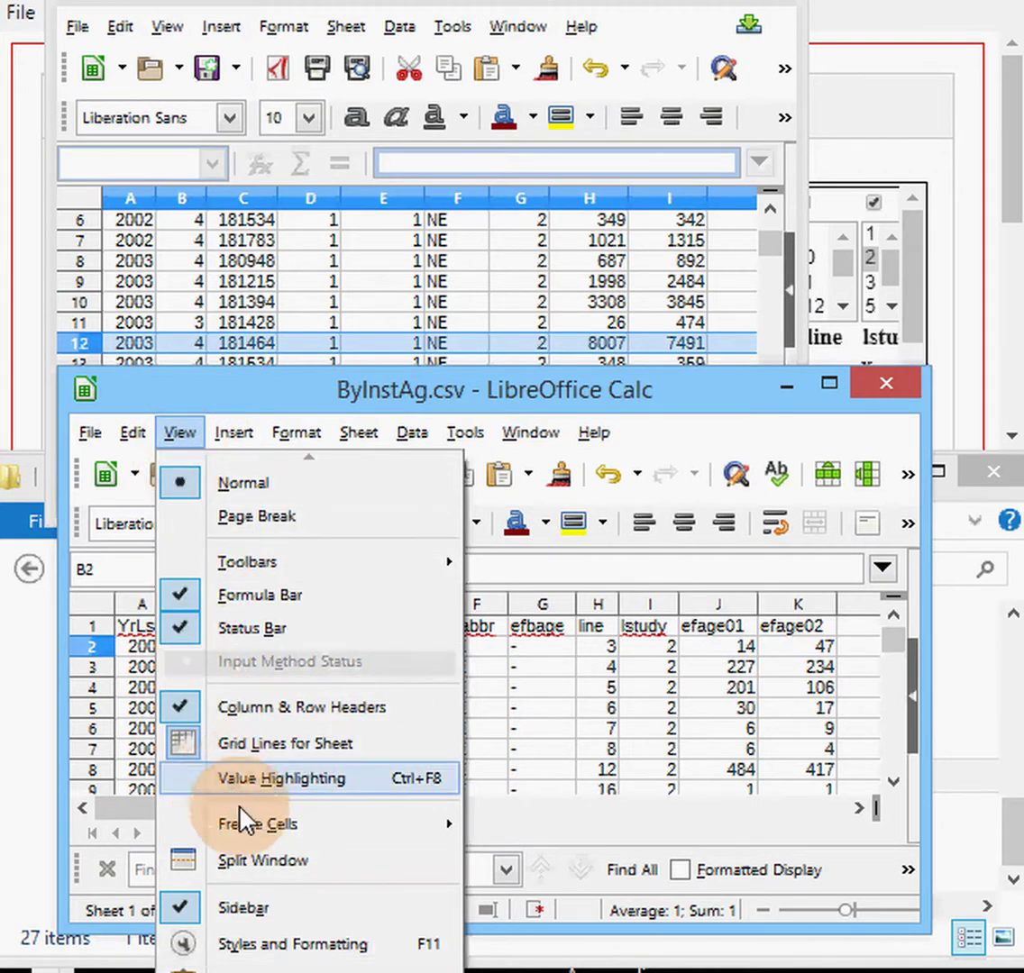
mouse_move(239, 817)
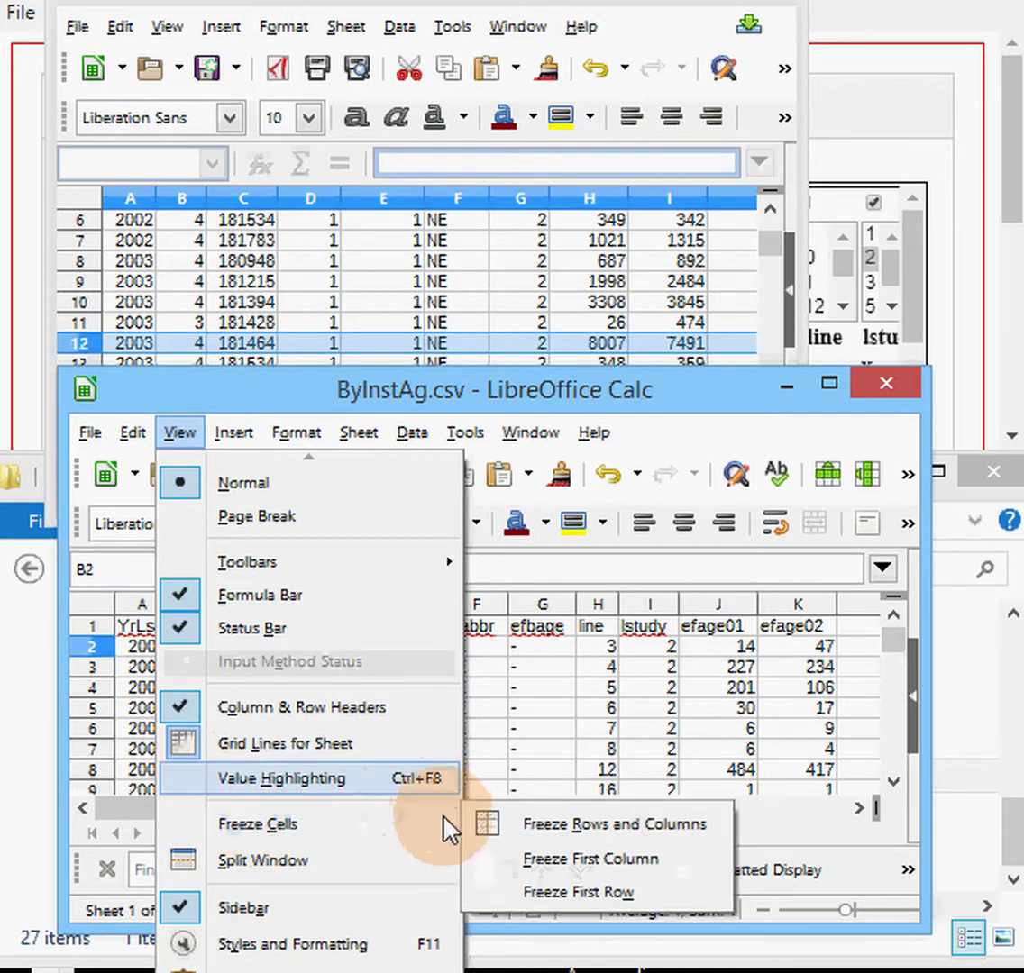
click(491, 831)
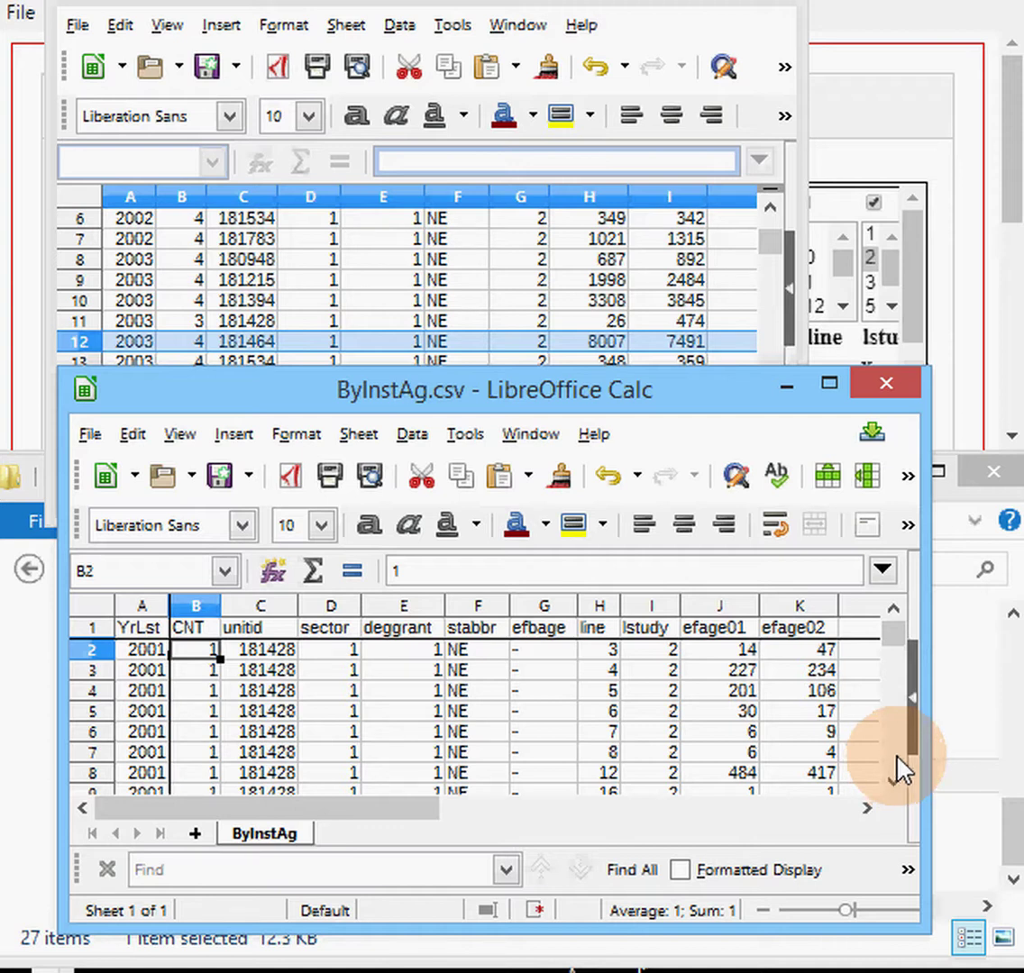
- Find the 2003 age-level records for unitid 181464 in the ByInstAg sheet and select rows 58 to 61
click(899, 773)
click(899, 773)
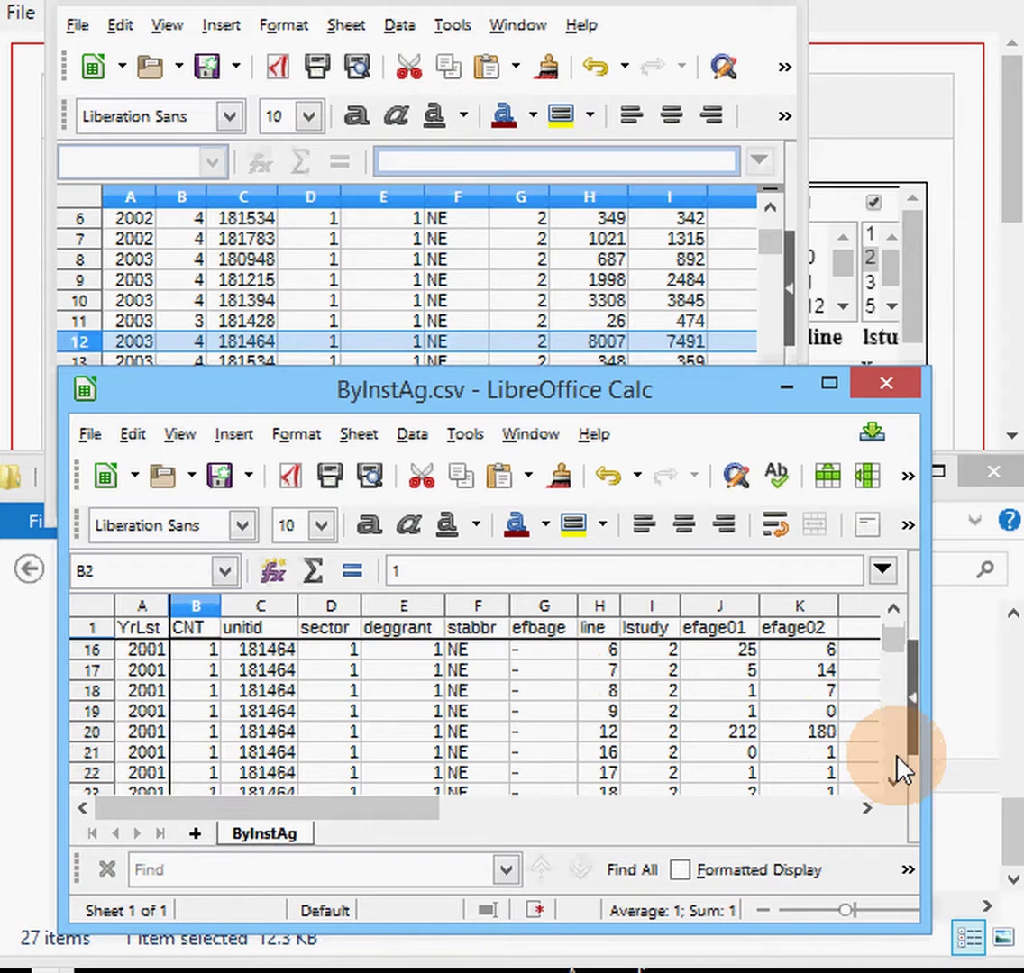
click(899, 773)
click(899, 773)
click(898, 773)
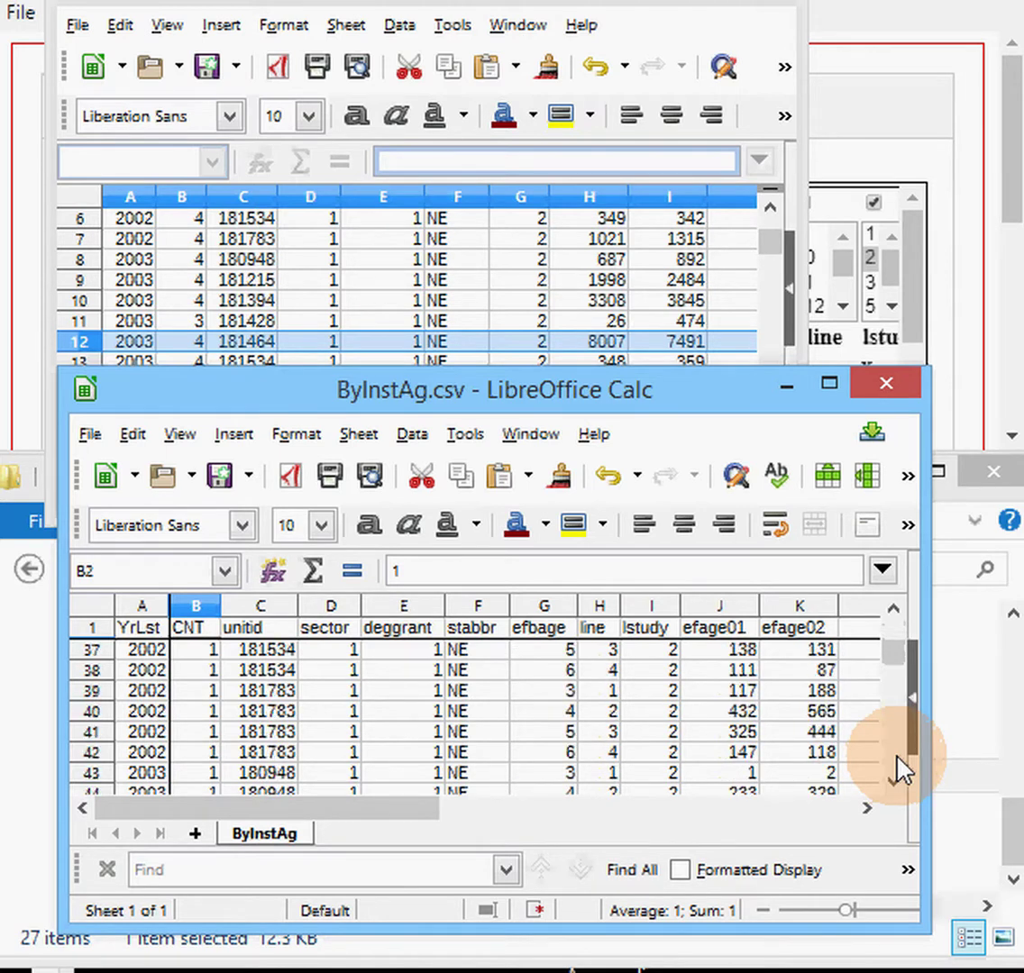
click(898, 773)
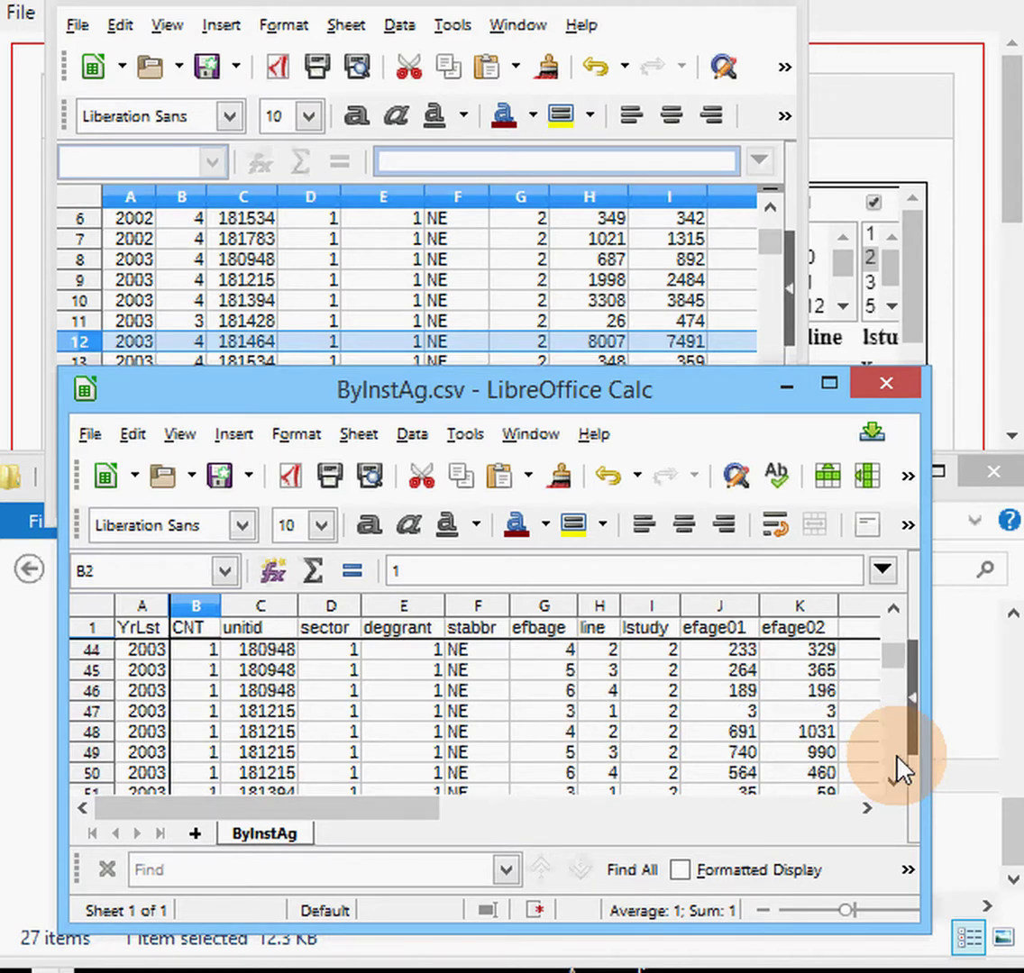
click(898, 773)
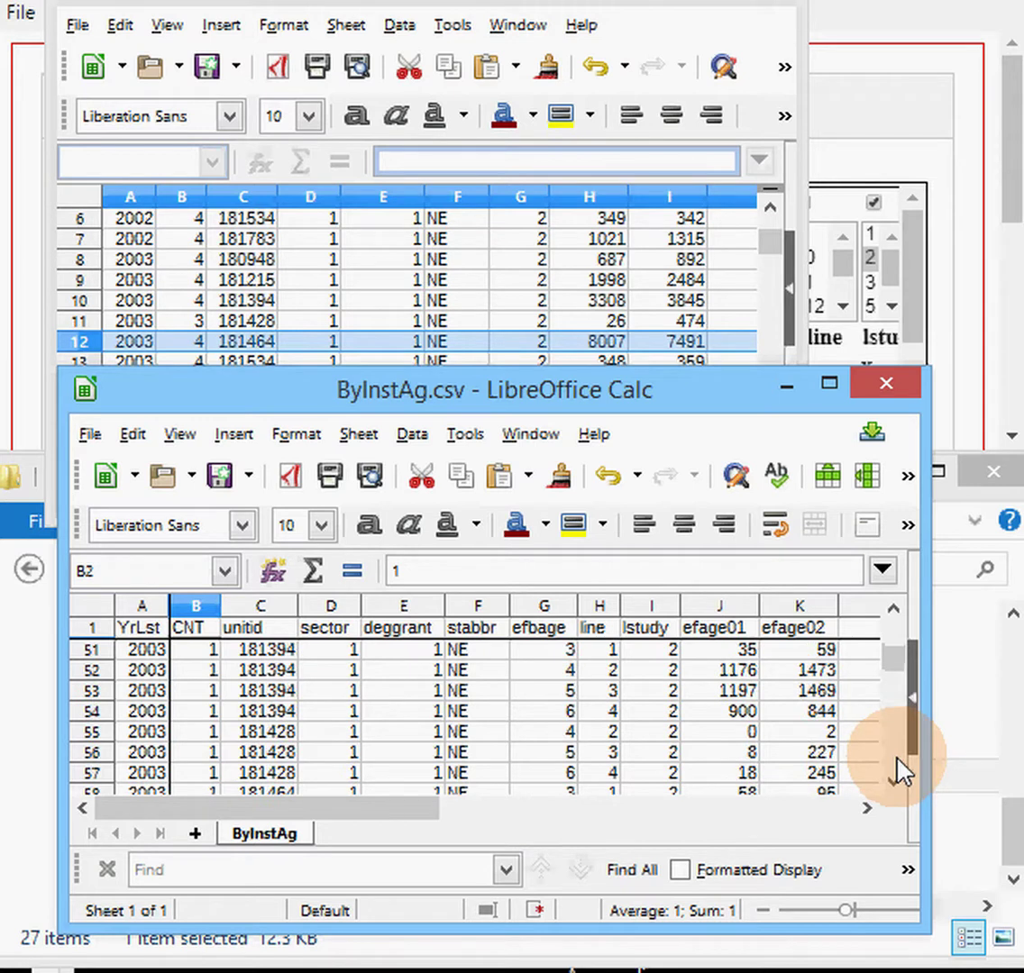
click(894, 780)
click(894, 780)
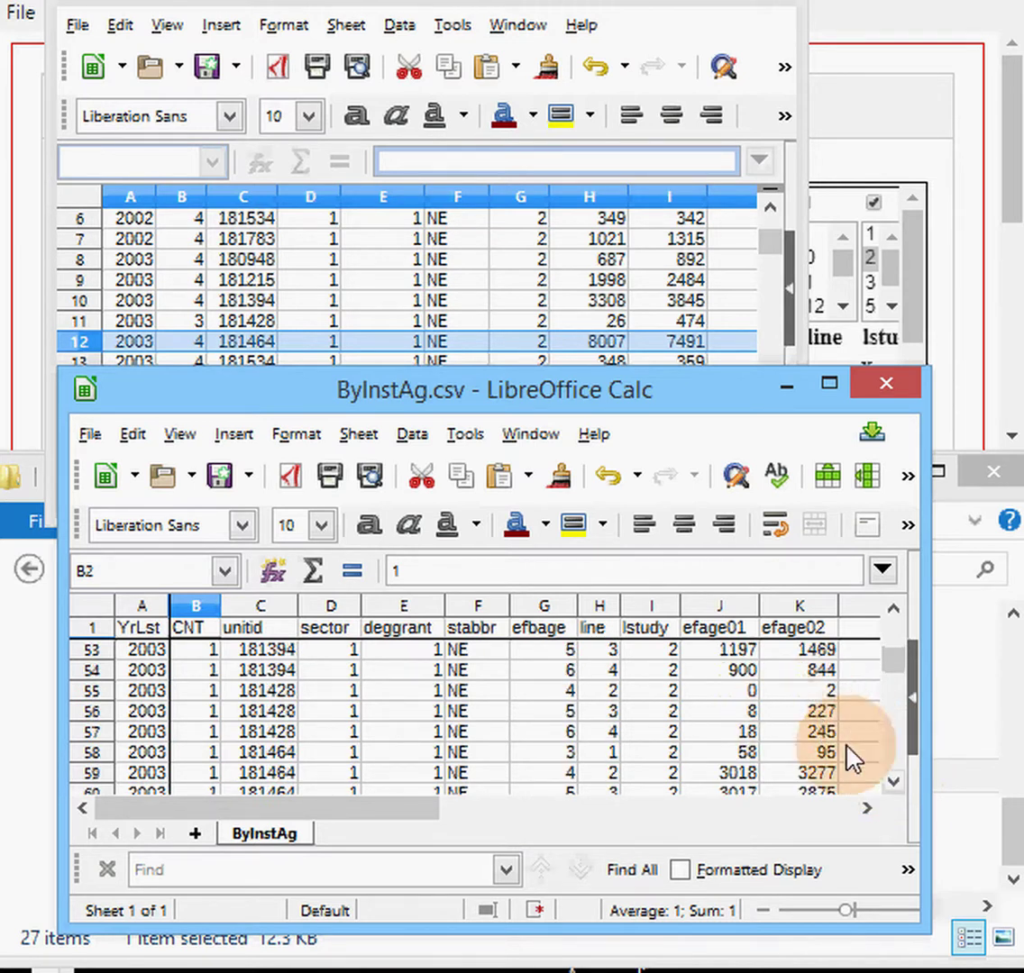
click(893, 781)
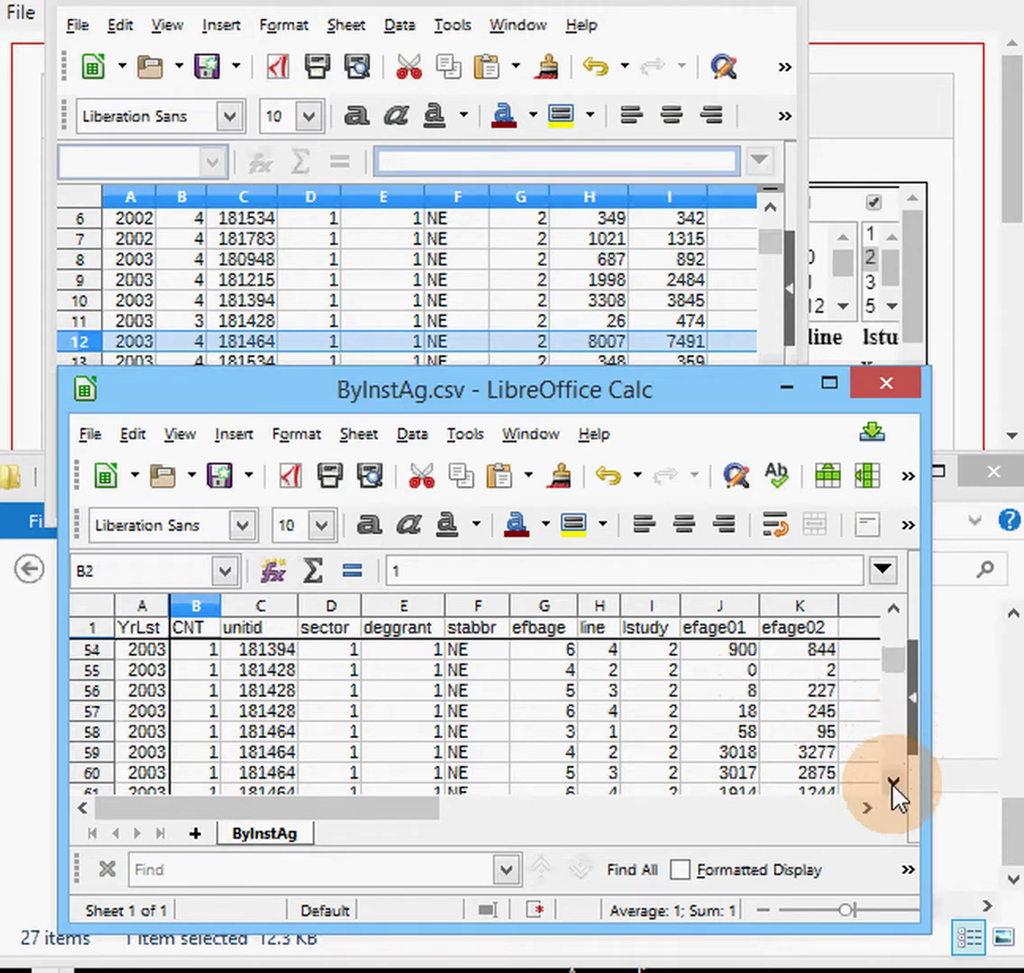
click(894, 781)
click(894, 781)
click(894, 780)
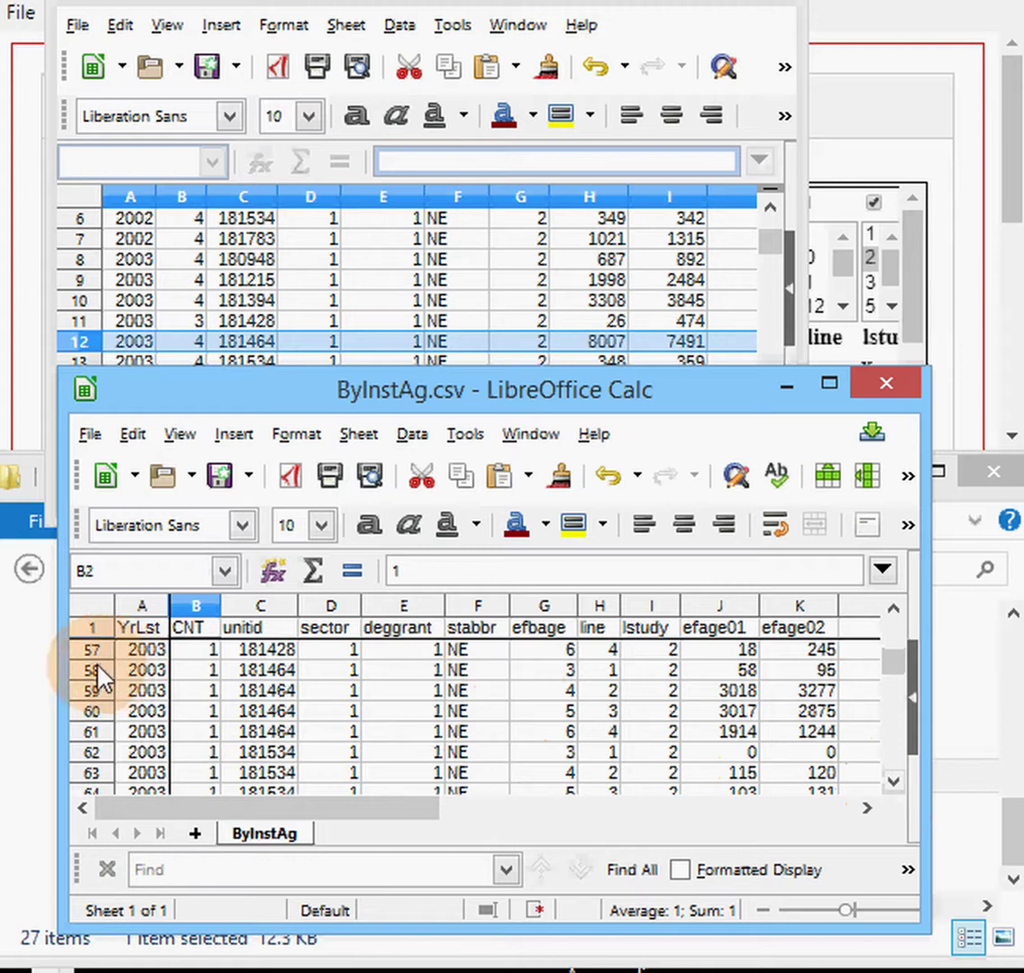
drag(98, 669, 99, 743)
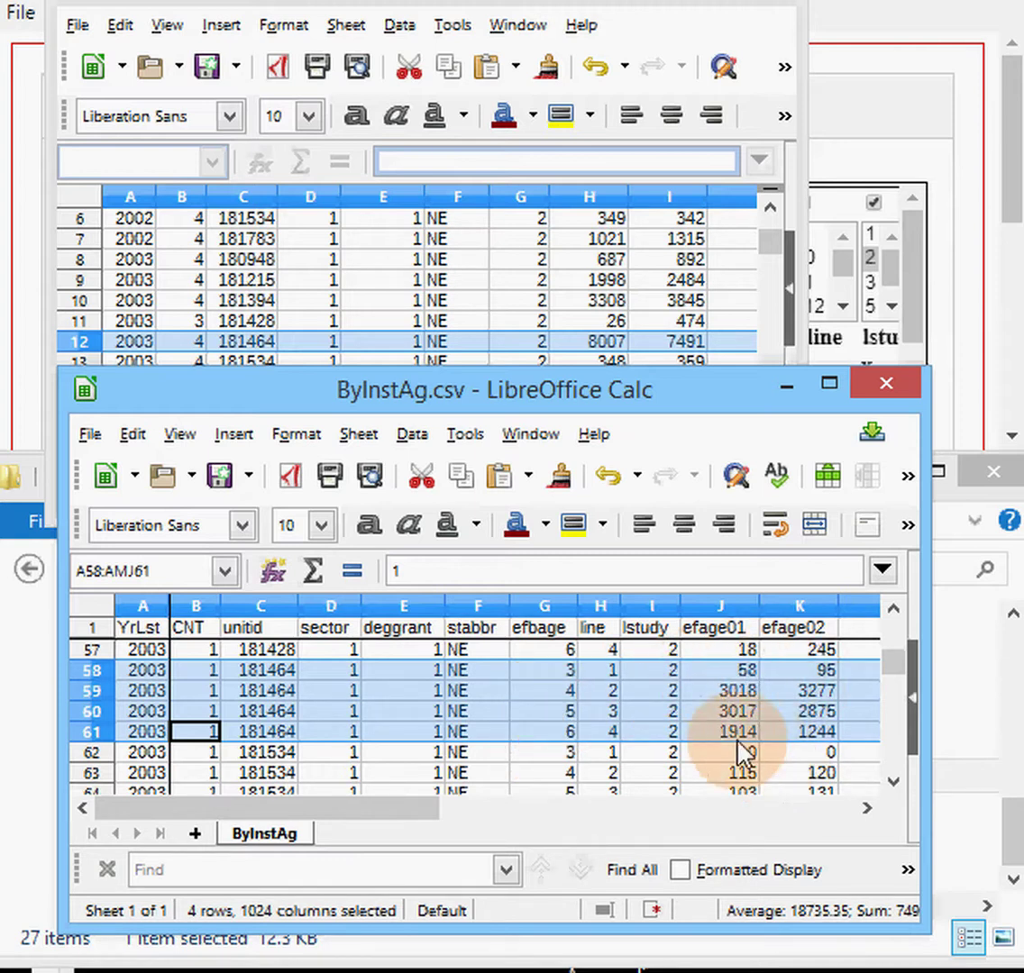
- Check the sums of efage01 in J58:J61 and efage02 in K58:K61 against the selected ByInst row
click(717, 672)
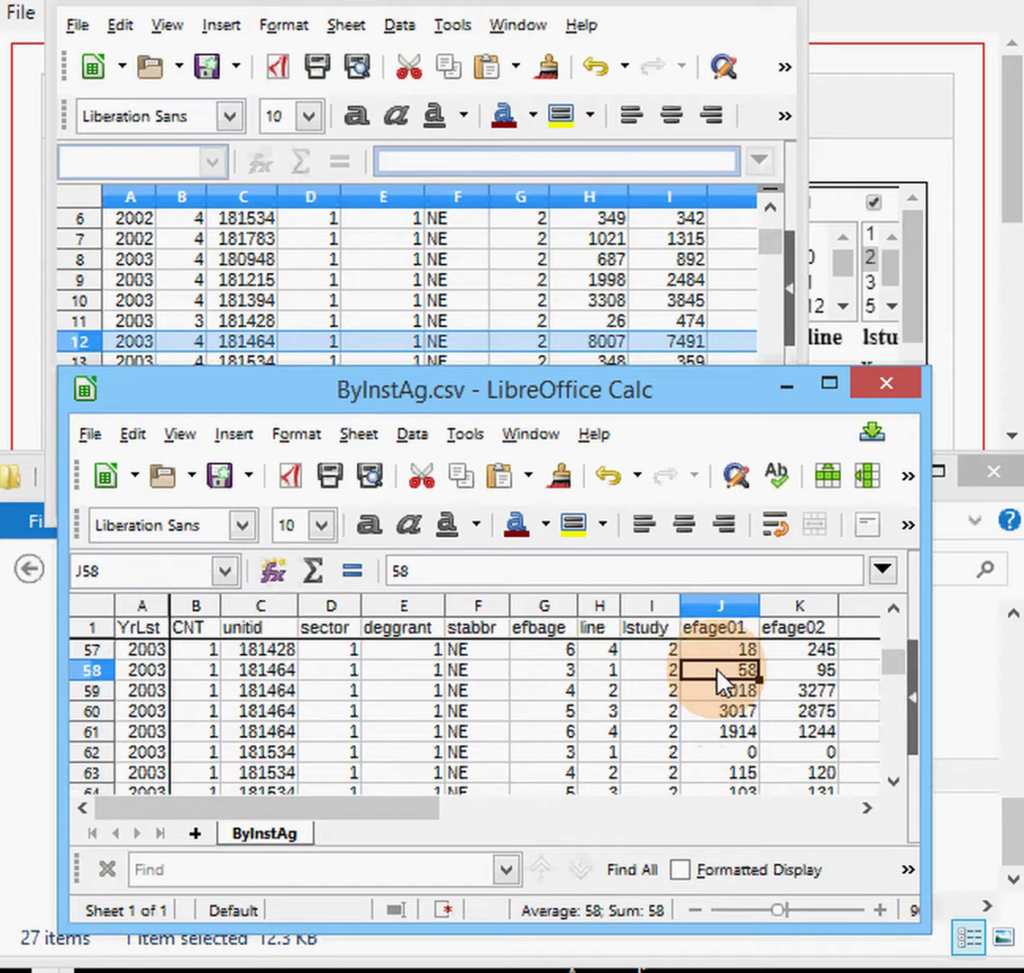
shift+click(718, 732)
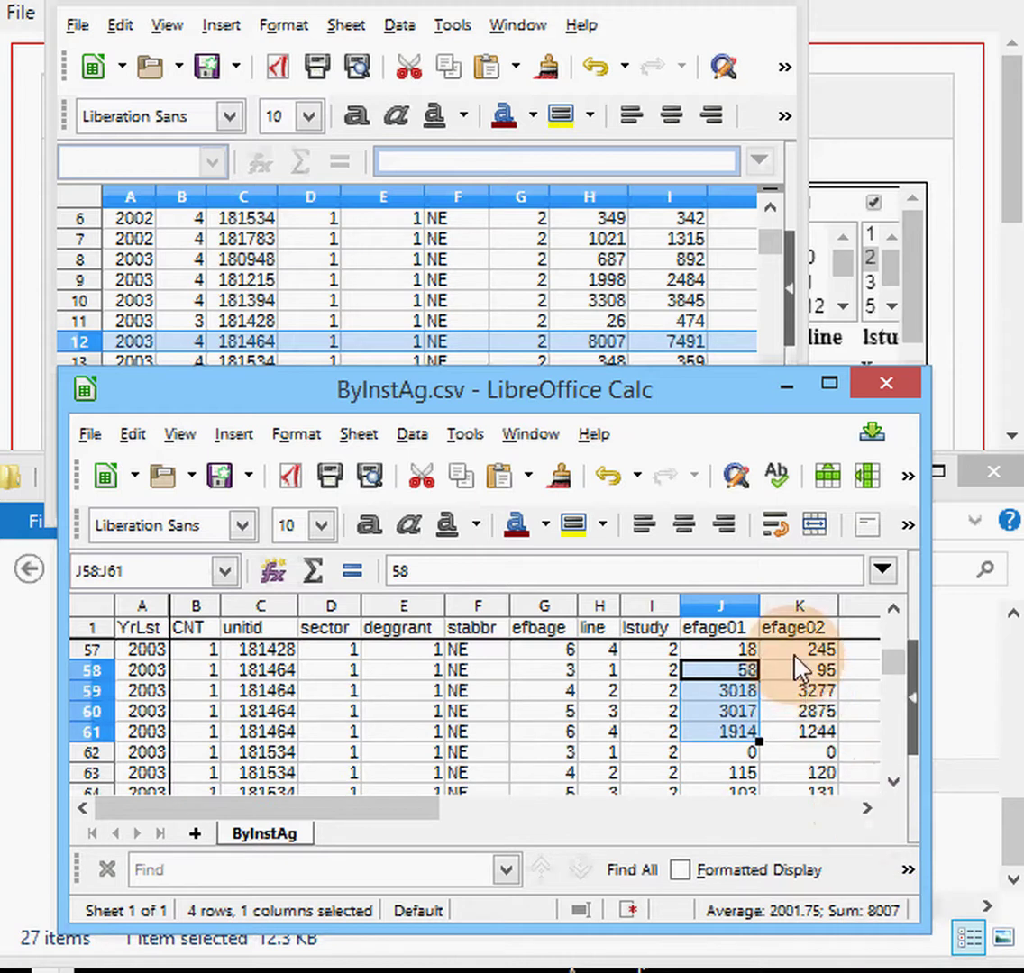
click(798, 679)
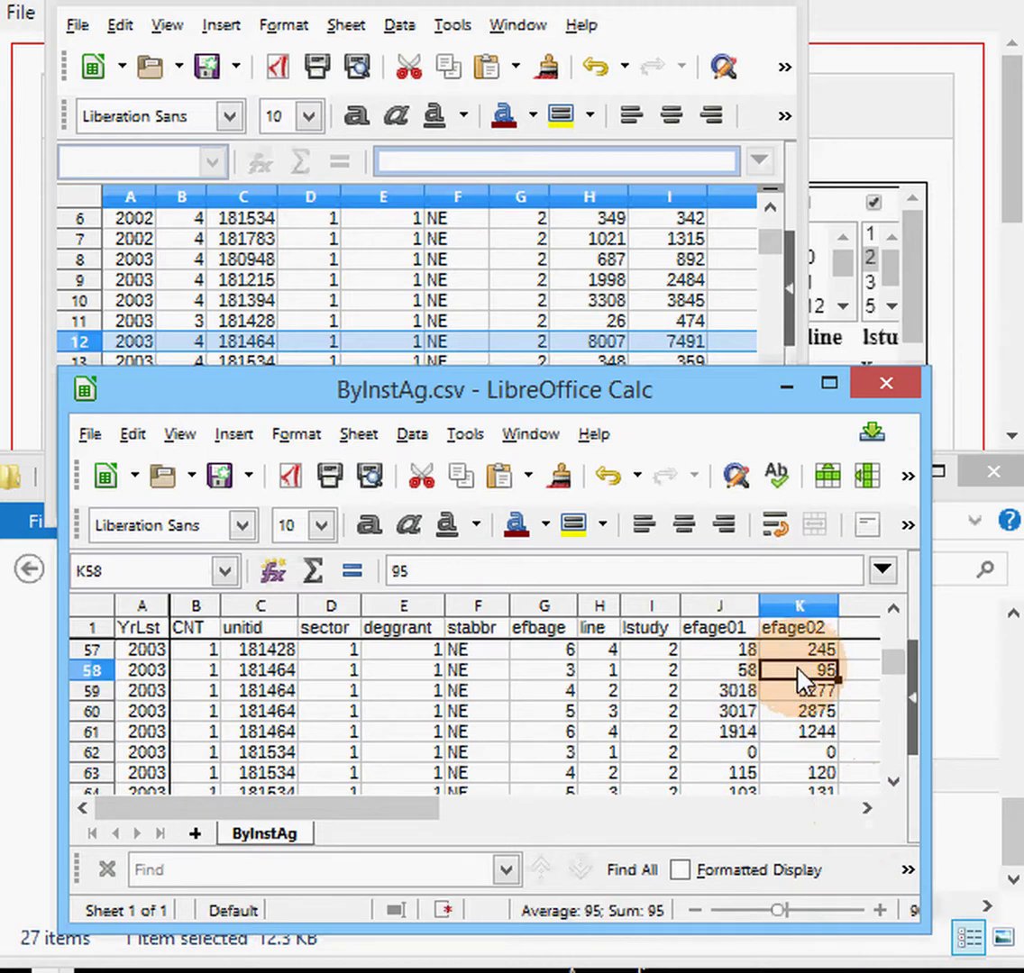
drag(799, 672, 805, 747)
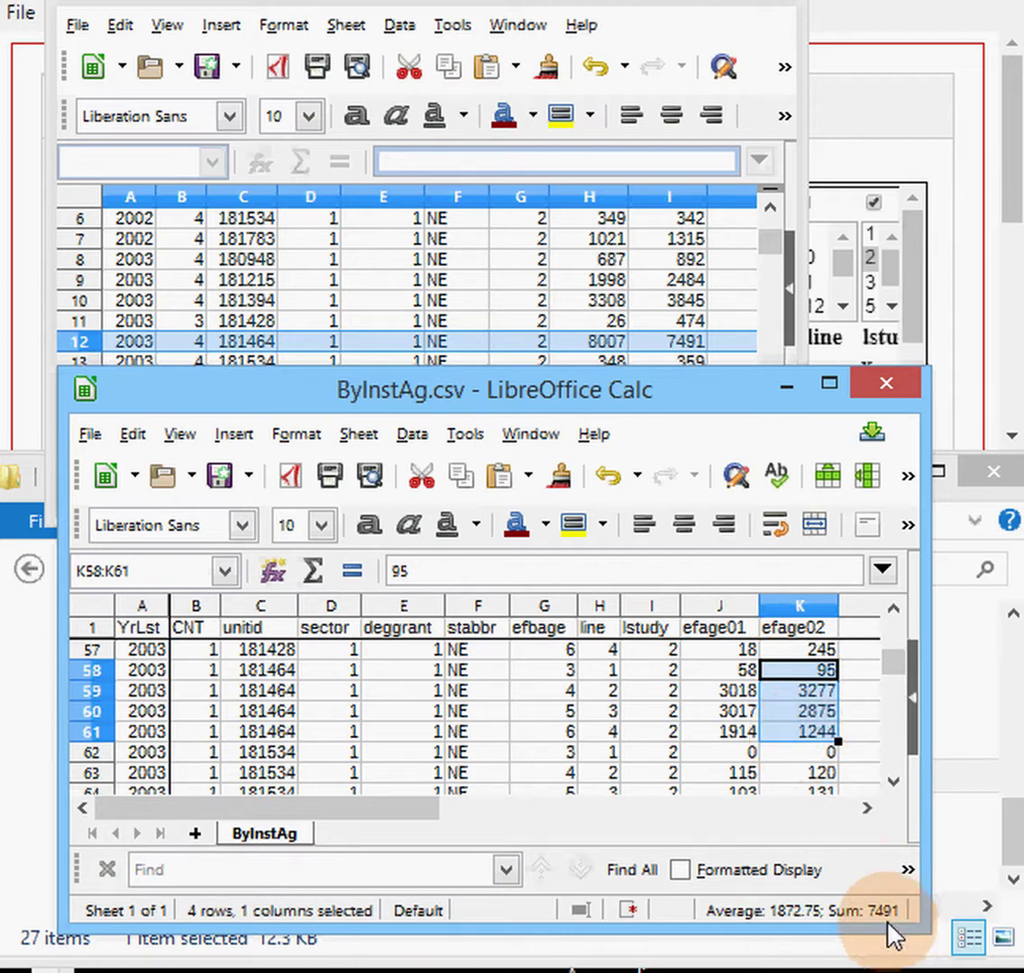